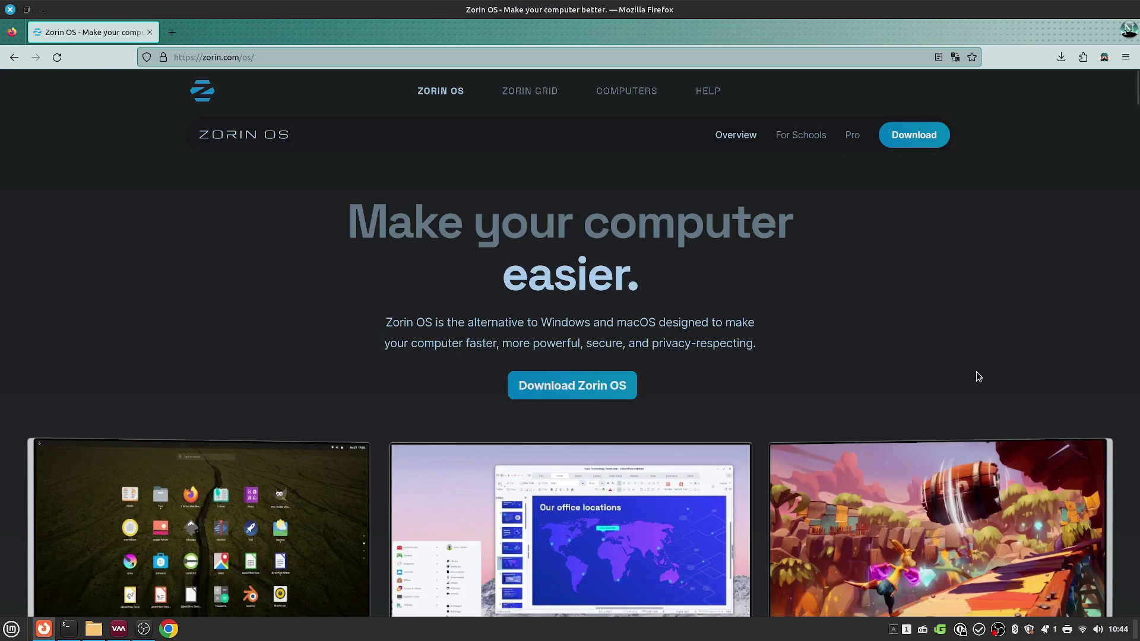
Step: Scroll through the Zorin OS homepage, then go to the Download page
{"action": "scroll", "coordinate": [979, 376], "scroll_direction": "down", "scroll_amount": 6}
{"action": "scroll", "coordinate": [978, 376], "scroll_direction": "up", "scroll_amount": 4}
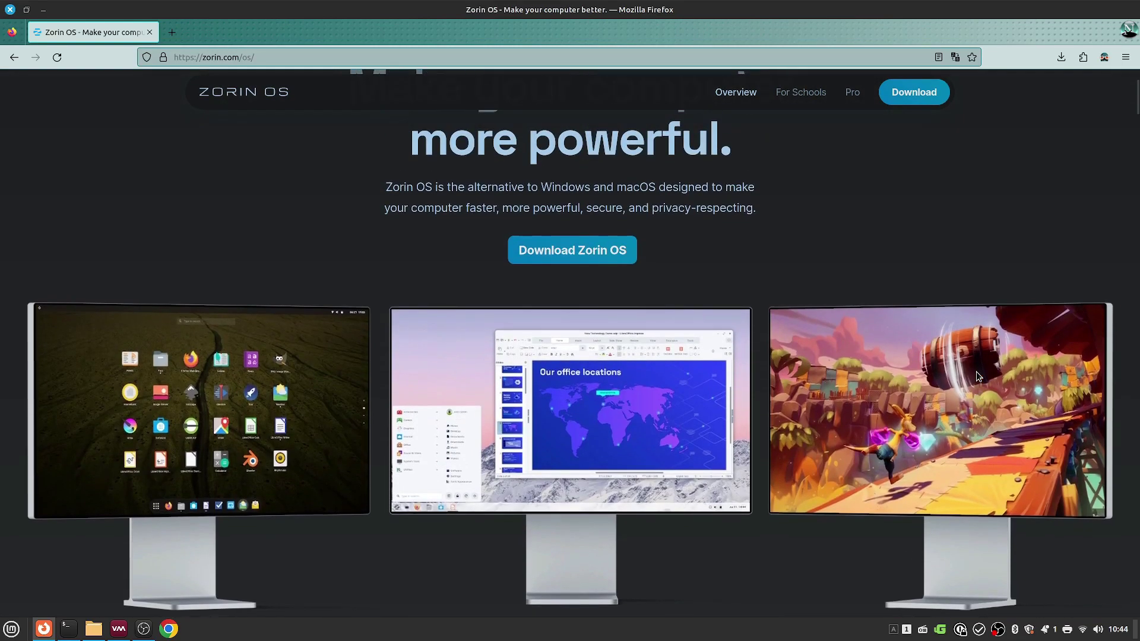
{"action": "scroll", "coordinate": [978, 376], "scroll_direction": "up", "scroll_amount": 2}
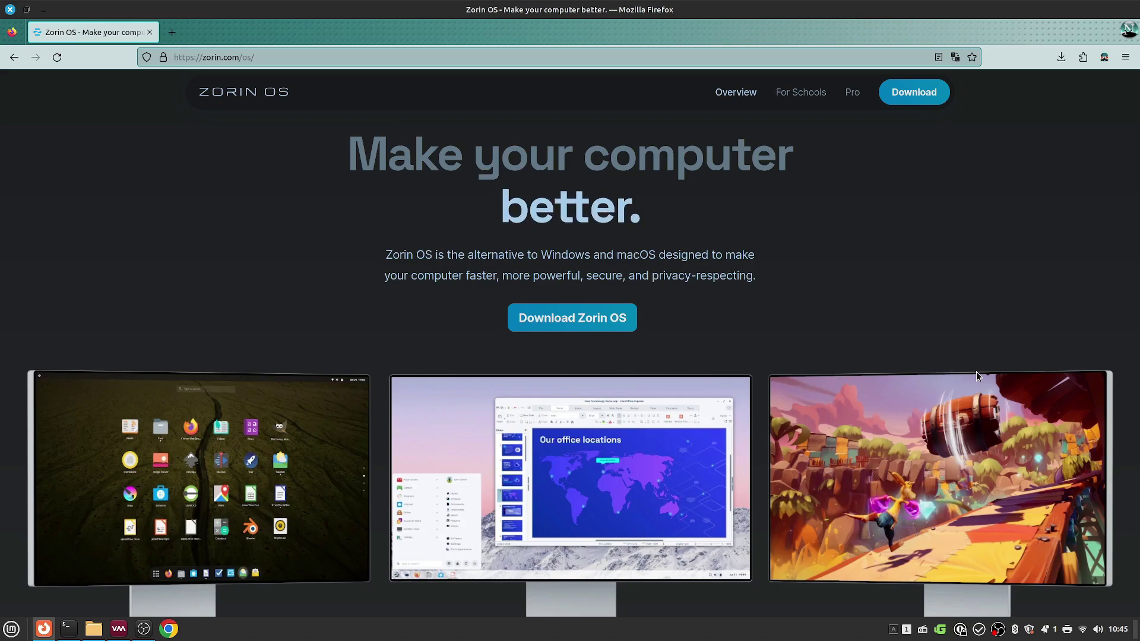
{"action": "scroll", "coordinate": [977, 375], "scroll_direction": "down", "scroll_amount": 5}
{"action": "scroll", "coordinate": [978, 376], "scroll_direction": "down", "scroll_amount": 10}
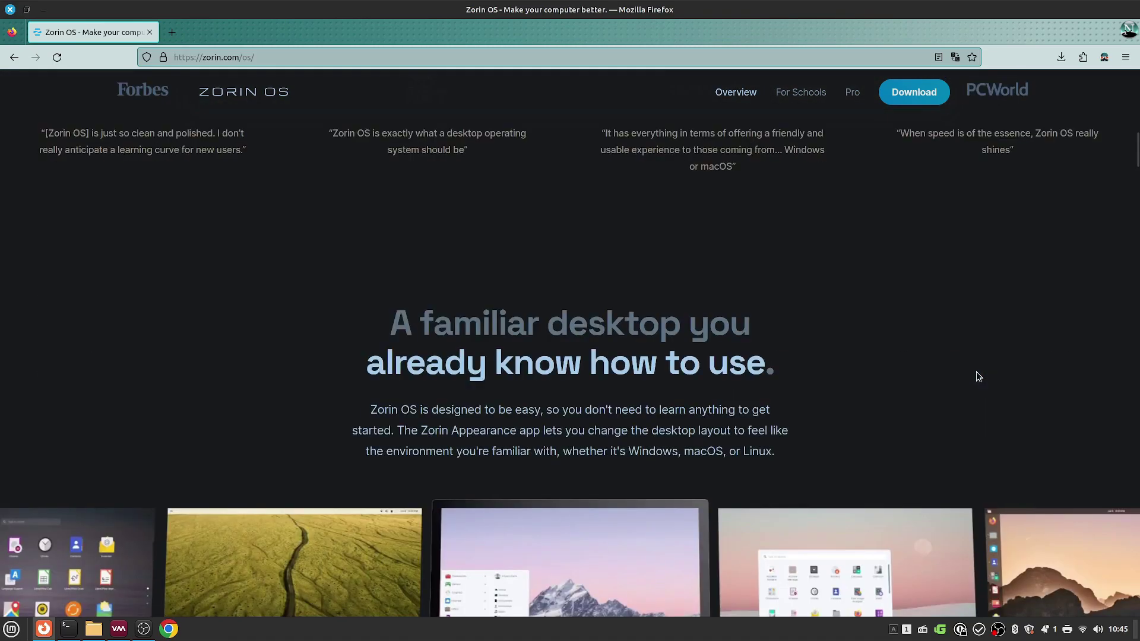
{"action": "scroll", "coordinate": [978, 377], "scroll_direction": "down", "scroll_amount": 10}
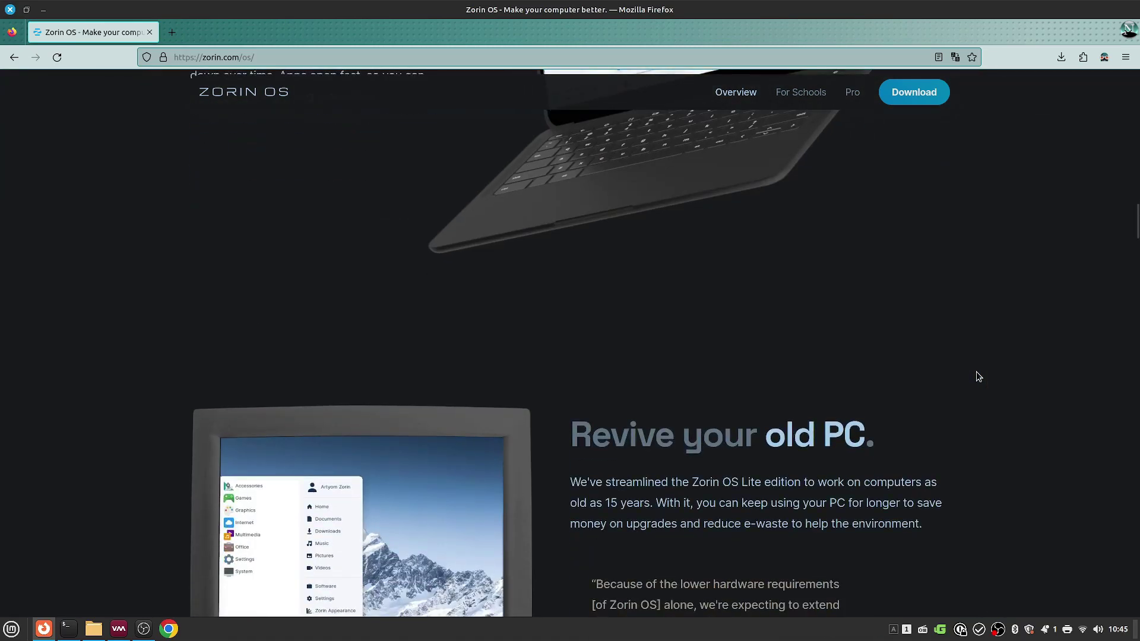
{"action": "scroll", "coordinate": [974, 369], "scroll_direction": "down", "scroll_amount": 1}
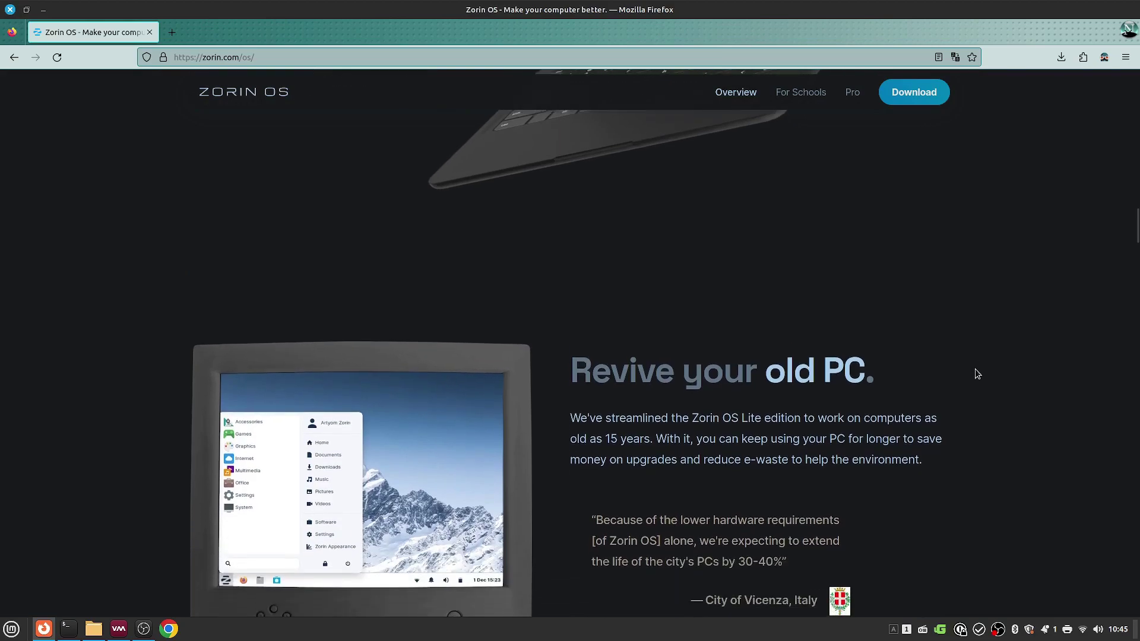
{"action": "scroll", "coordinate": [1099, 343], "scroll_direction": "down", "scroll_amount": 4}
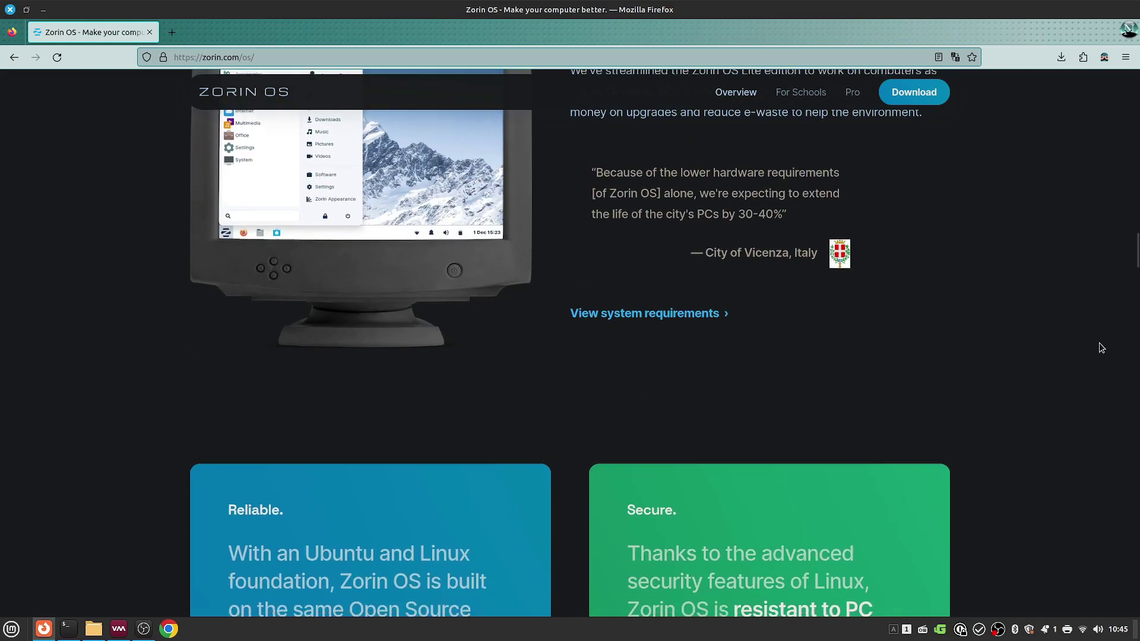
{"action": "scroll", "coordinate": [1099, 347], "scroll_direction": "down", "scroll_amount": 10}
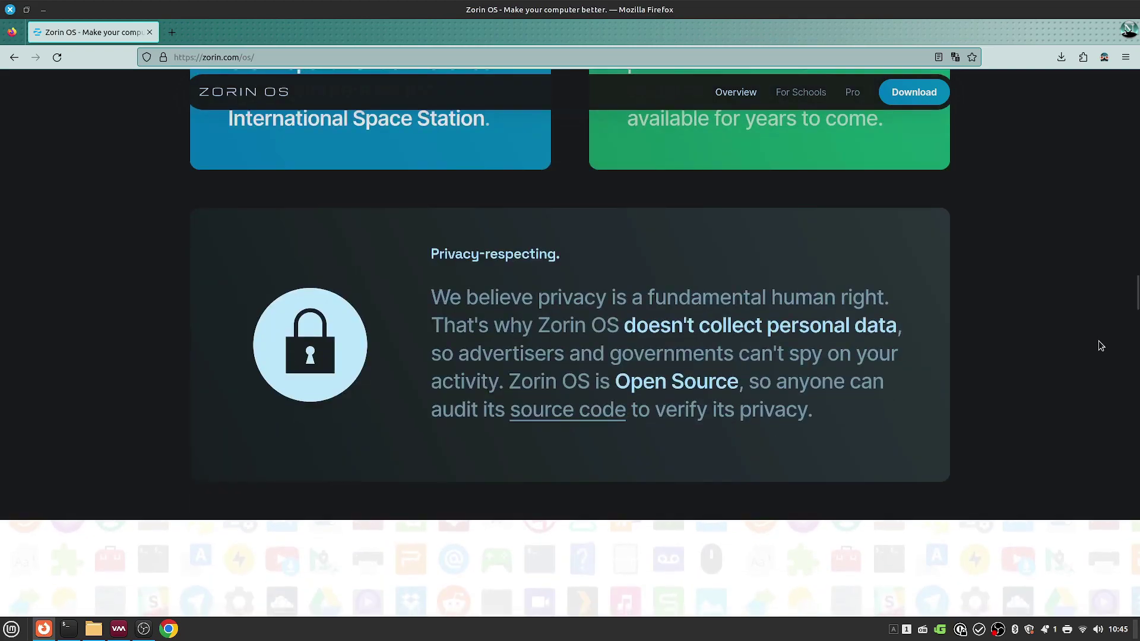
{"action": "scroll", "coordinate": [1100, 346], "scroll_direction": "down", "scroll_amount": 9}
{"action": "scroll", "coordinate": [1100, 346], "scroll_direction": "down", "scroll_amount": 5}
{"action": "scroll", "coordinate": [1100, 347], "scroll_direction": "down", "scroll_amount": 8}
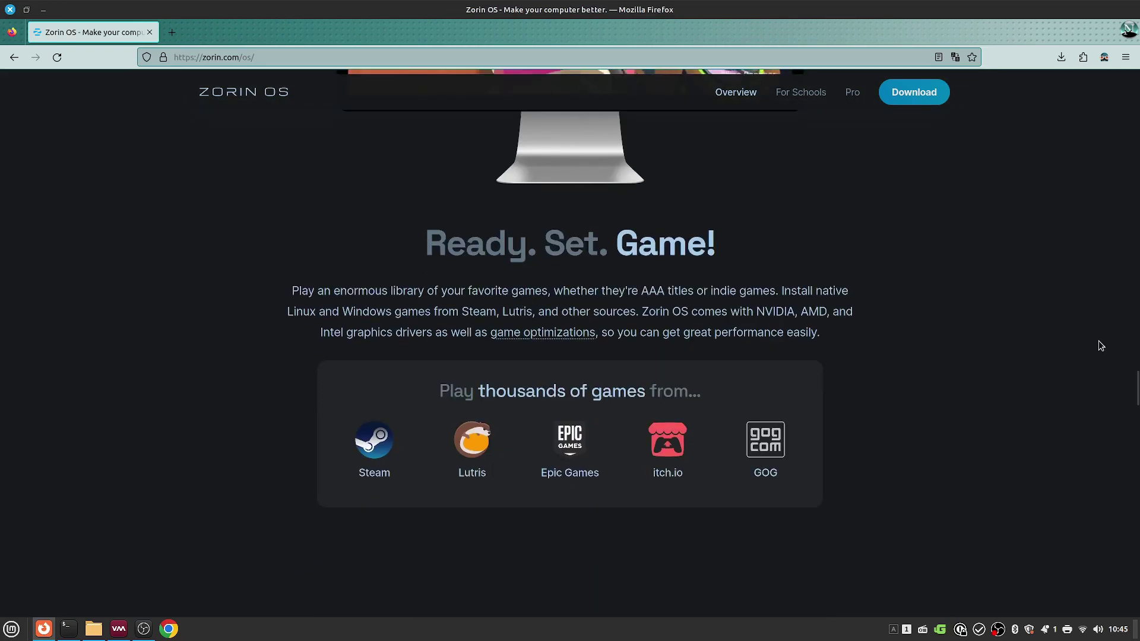
{"action": "scroll", "coordinate": [1098, 340], "scroll_direction": "down", "scroll_amount": 9}
{"action": "scroll", "coordinate": [1097, 335], "scroll_direction": "down", "scroll_amount": 12}
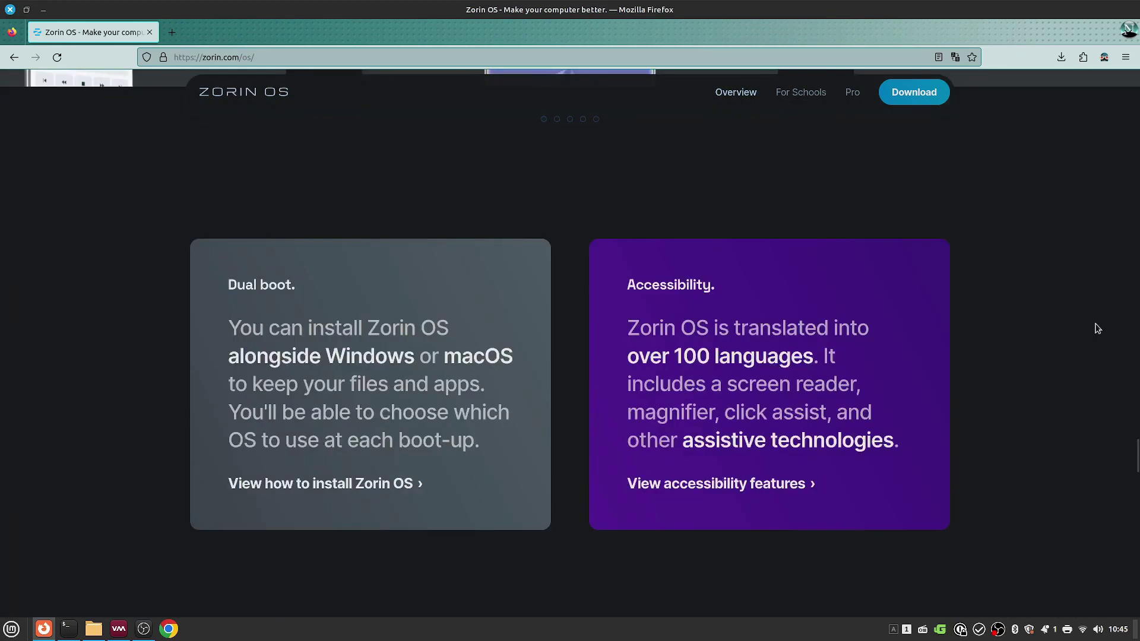
{"action": "scroll", "coordinate": [1098, 326], "scroll_direction": "down", "scroll_amount": 12}
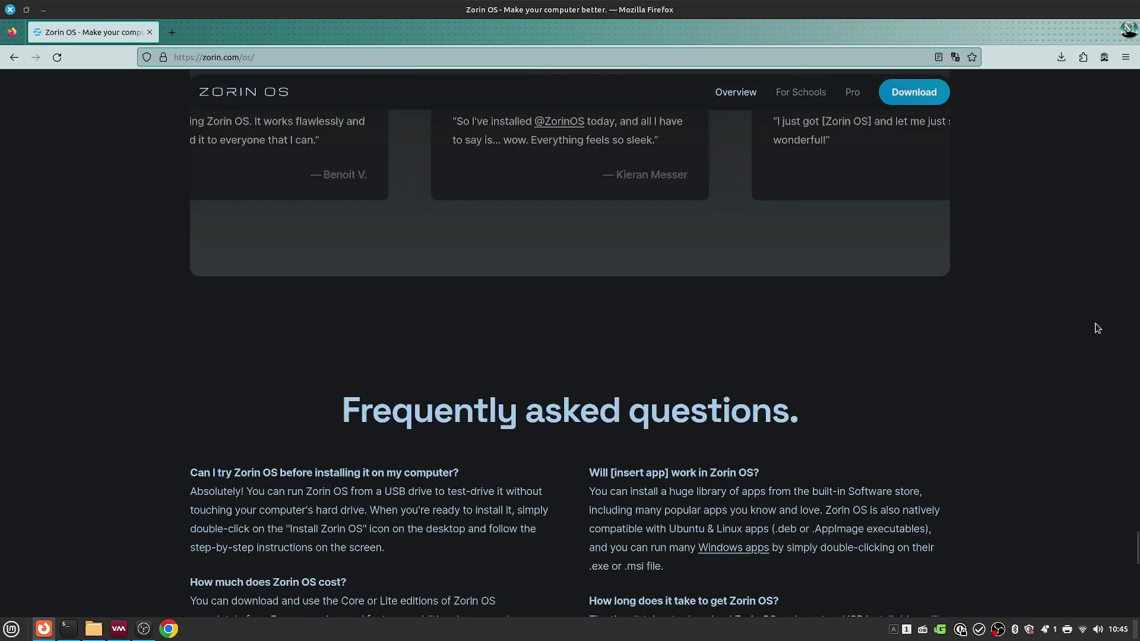
{"action": "scroll", "coordinate": [1098, 332], "scroll_direction": "down", "scroll_amount": 1}
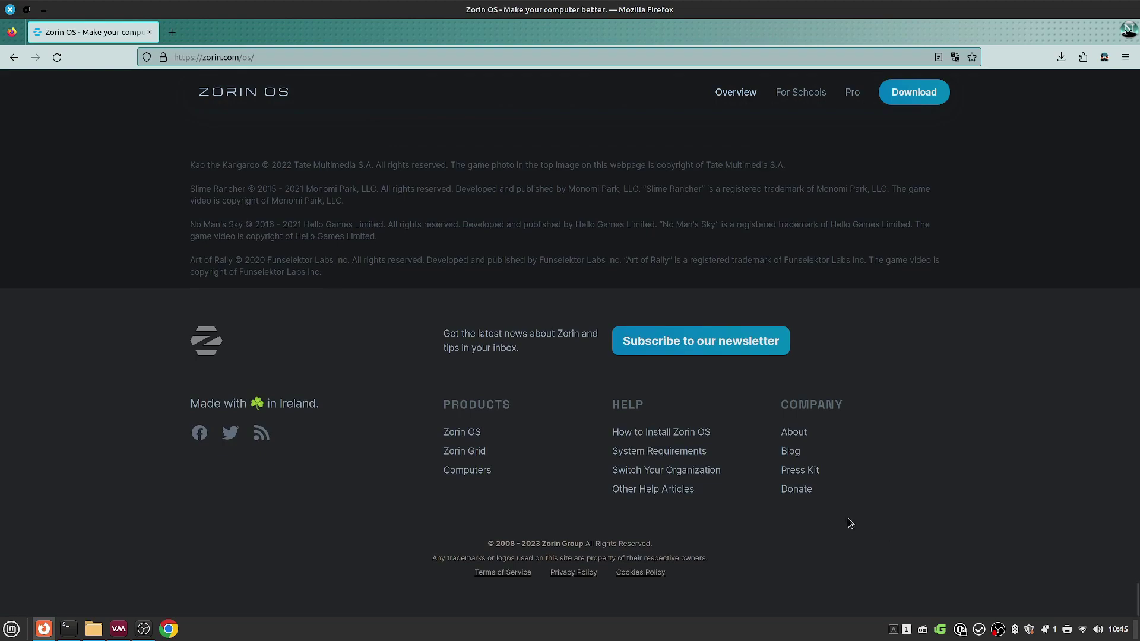
{"action": "left_click", "coordinate": [896, 92]}
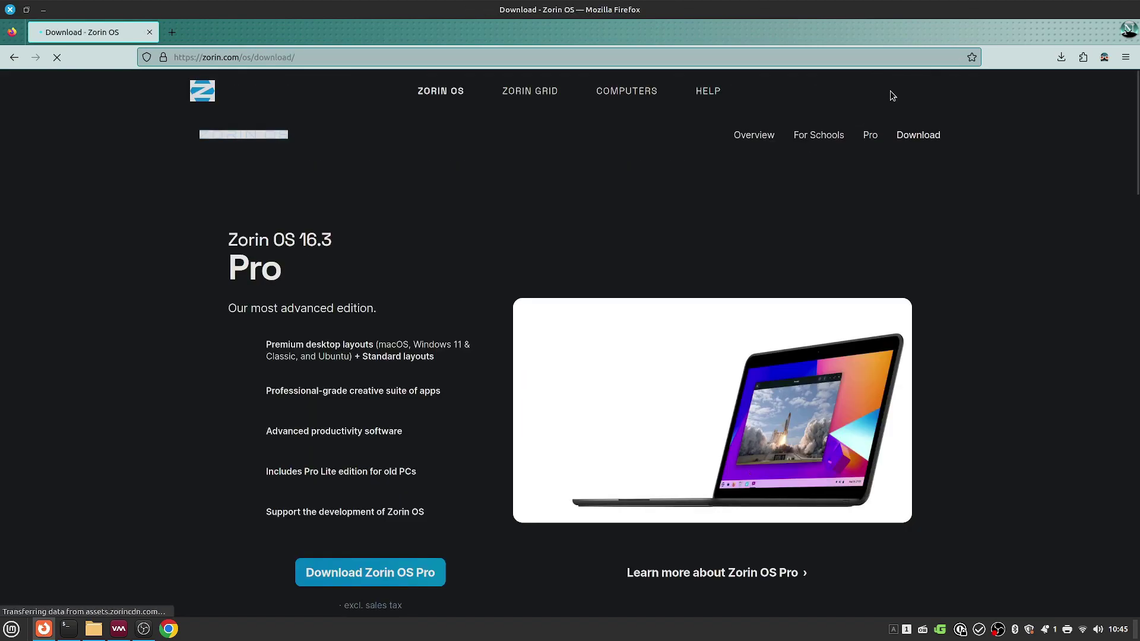
Step: Highlight the Pro edition's feature lines, including Premium desktop layouts and Pro Lite
{"action": "scroll", "coordinate": [435, 466], "scroll_direction": "down", "scroll_amount": 2}
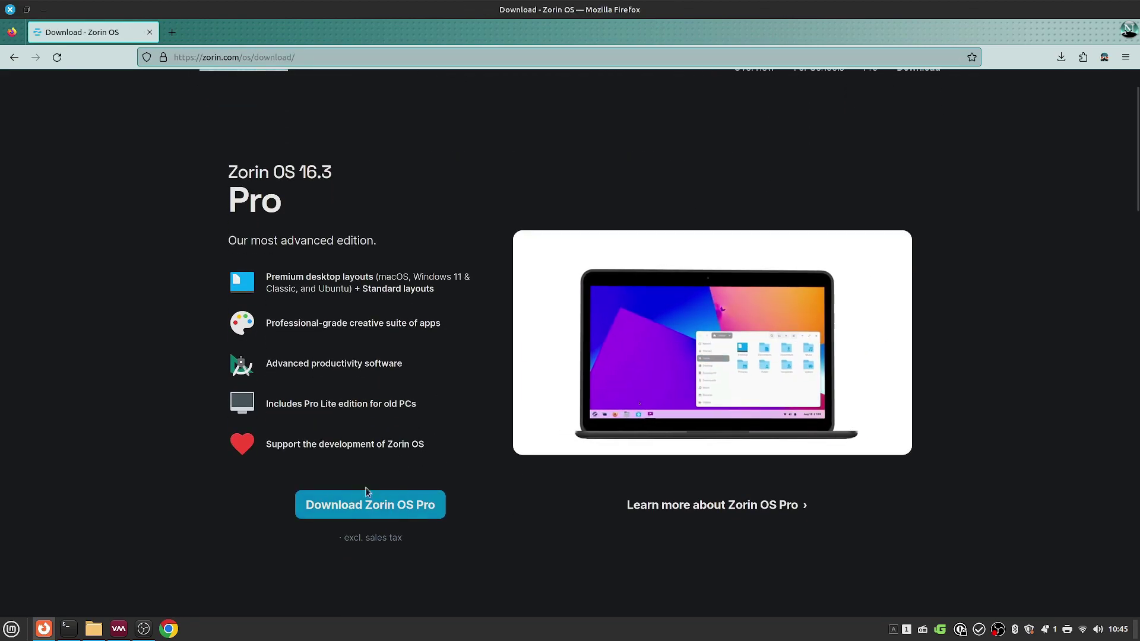
{"action": "left_click_drag", "start_coordinate": [243, 273], "coordinate": [387, 288]}
{"action": "left_click_drag", "start_coordinate": [261, 362], "coordinate": [450, 432]}
{"action": "left_click", "coordinate": [450, 433]}
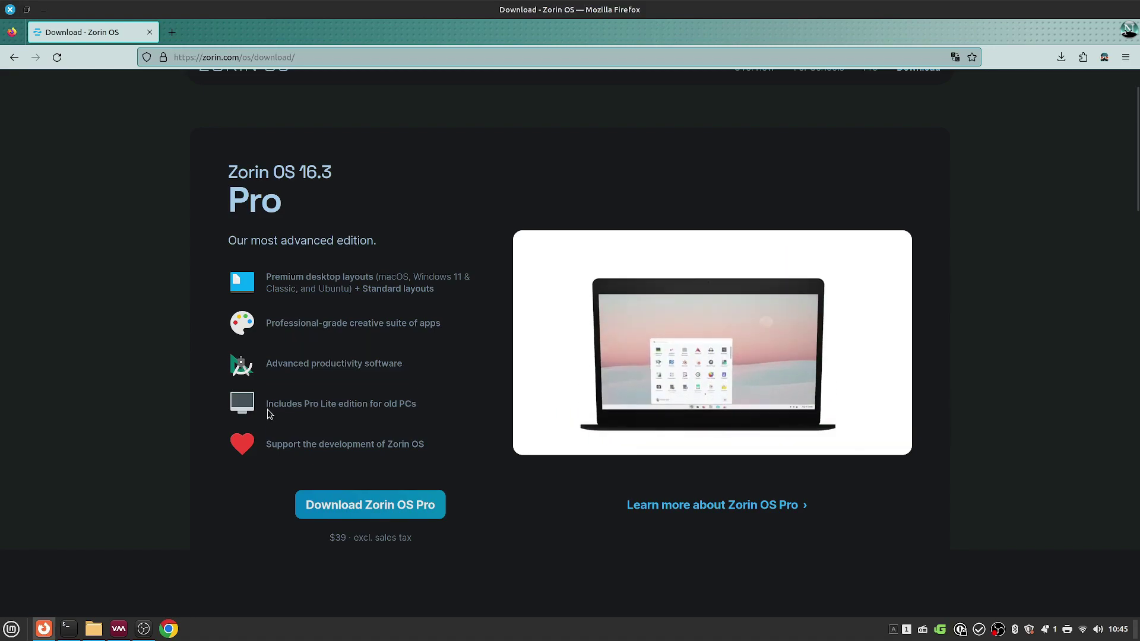
{"action": "triple_click", "coordinate": [425, 404]}
{"action": "left_click", "coordinate": [491, 437]}
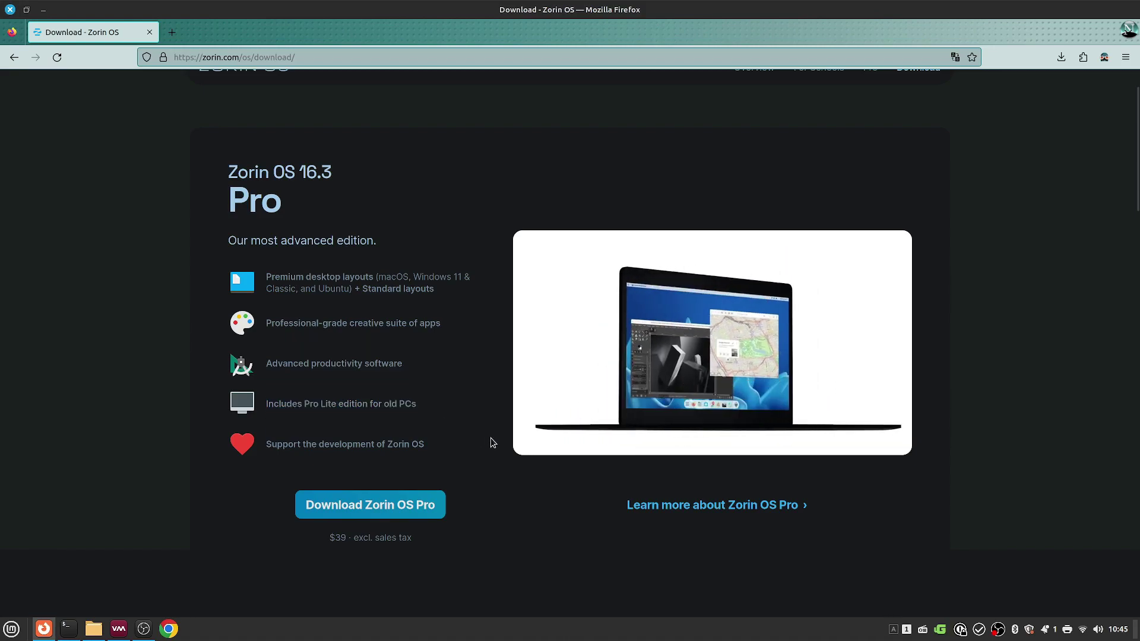
Step: Highlight and compare the Core and Lite 16.3 edition descriptions
{"action": "scroll", "coordinate": [491, 437], "scroll_direction": "down", "scroll_amount": 7}
{"action": "scroll", "coordinate": [490, 442], "scroll_direction": "down", "scroll_amount": 3}
{"action": "scroll", "coordinate": [491, 438], "scroll_direction": "up", "scroll_amount": 2}
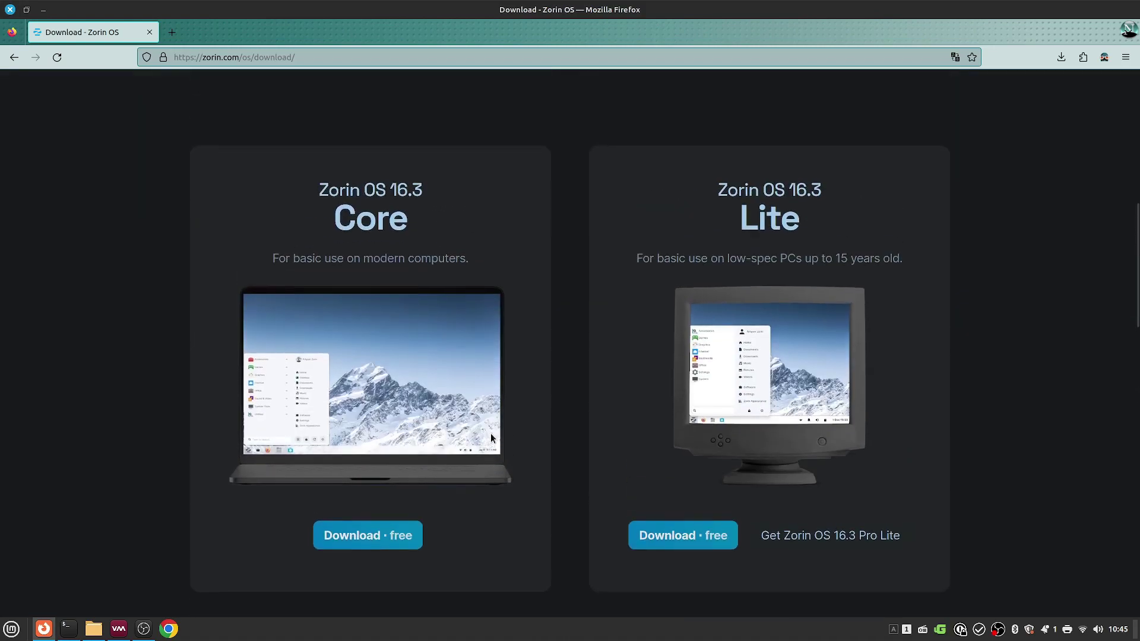
{"action": "left_click_drag", "start_coordinate": [248, 264], "coordinate": [434, 277]}
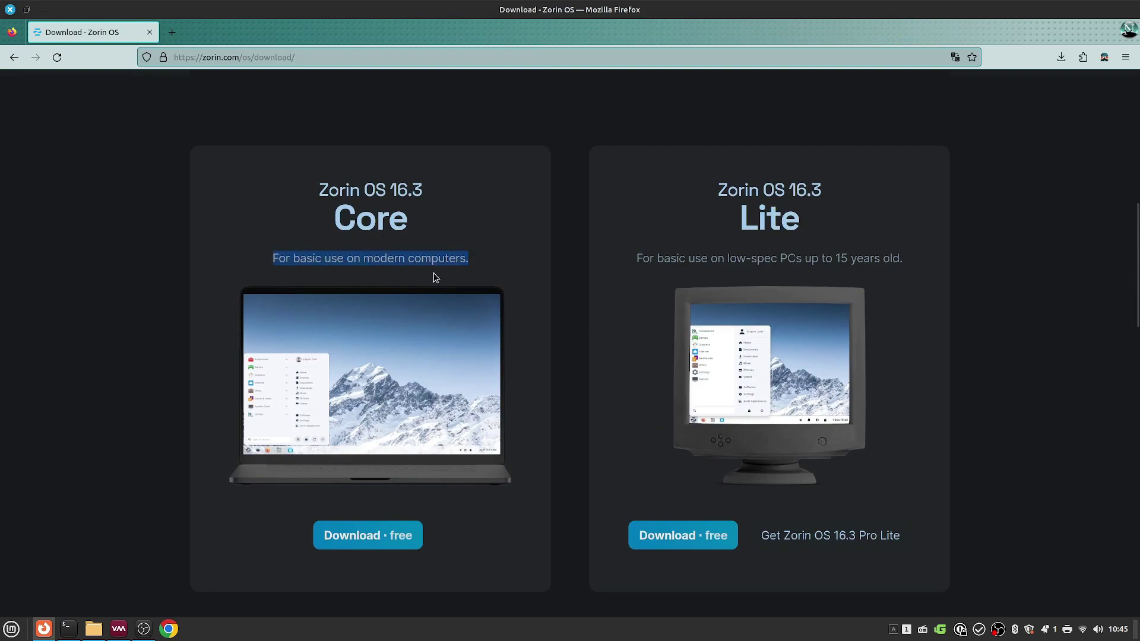
{"action": "left_click_drag", "start_coordinate": [634, 260], "coordinate": [874, 249]}
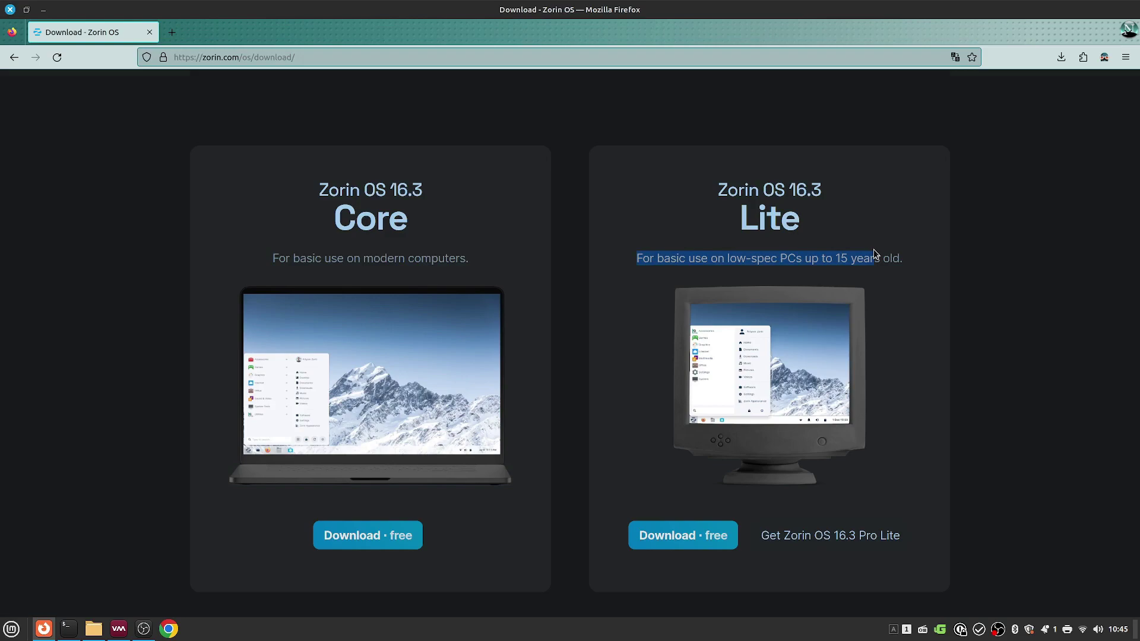
{"action": "left_click", "coordinate": [874, 250]}
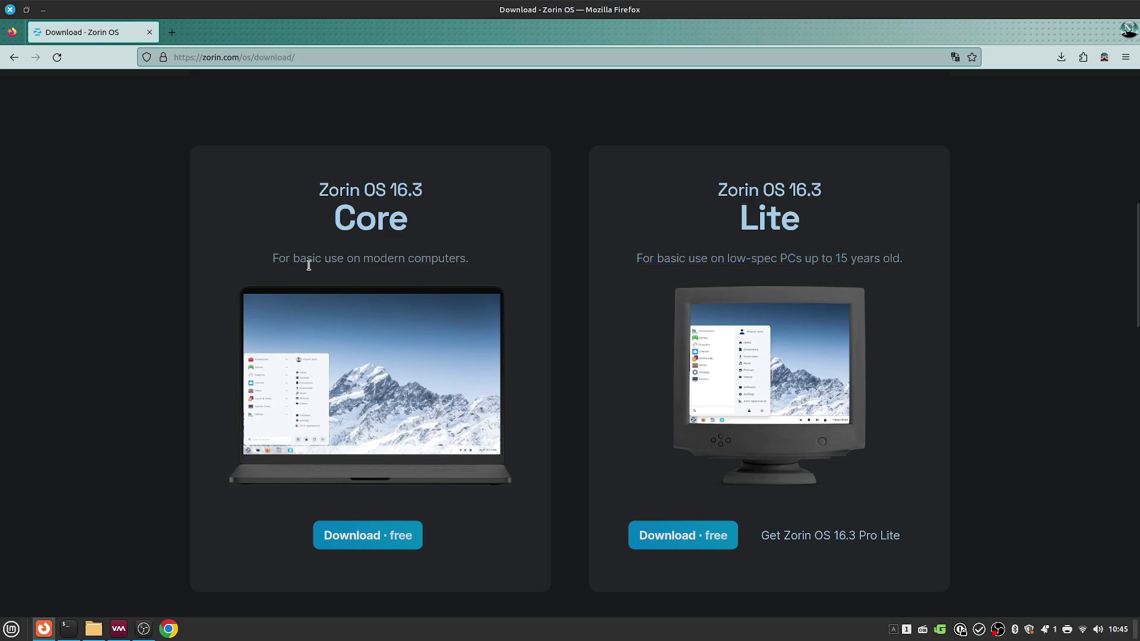
Step: Scroll through the Compare editions table
{"action": "scroll", "coordinate": [308, 265], "scroll_direction": "down", "scroll_amount": 5}
{"action": "scroll", "coordinate": [308, 265], "scroll_direction": "up", "scroll_amount": 2}
{"action": "scroll", "coordinate": [308, 265], "scroll_direction": "down", "scroll_amount": 2}
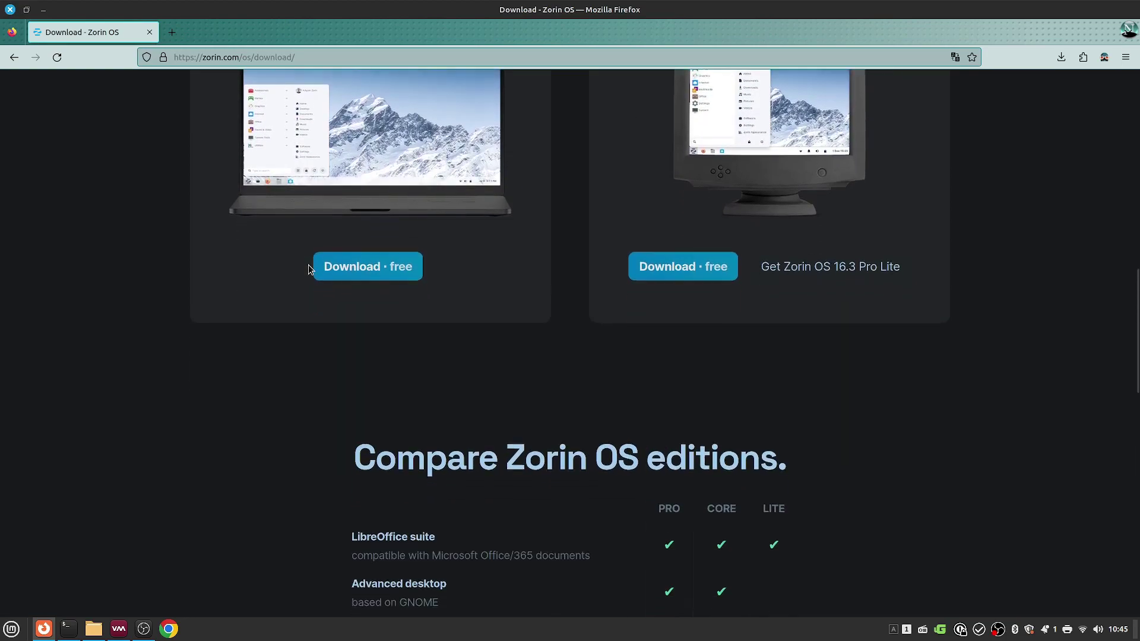
{"action": "scroll", "coordinate": [308, 265], "scroll_direction": "up", "scroll_amount": 4}
{"action": "scroll", "coordinate": [473, 303], "scroll_direction": "down", "scroll_amount": 5}
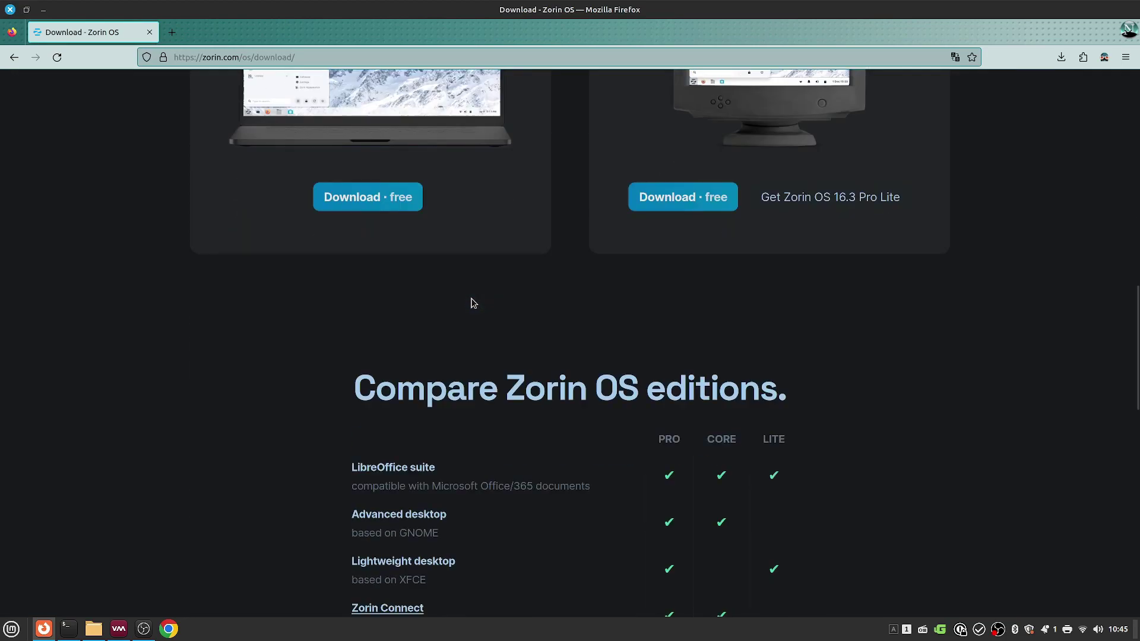
{"action": "scroll", "coordinate": [473, 303], "scroll_direction": "down", "scroll_amount": 4}
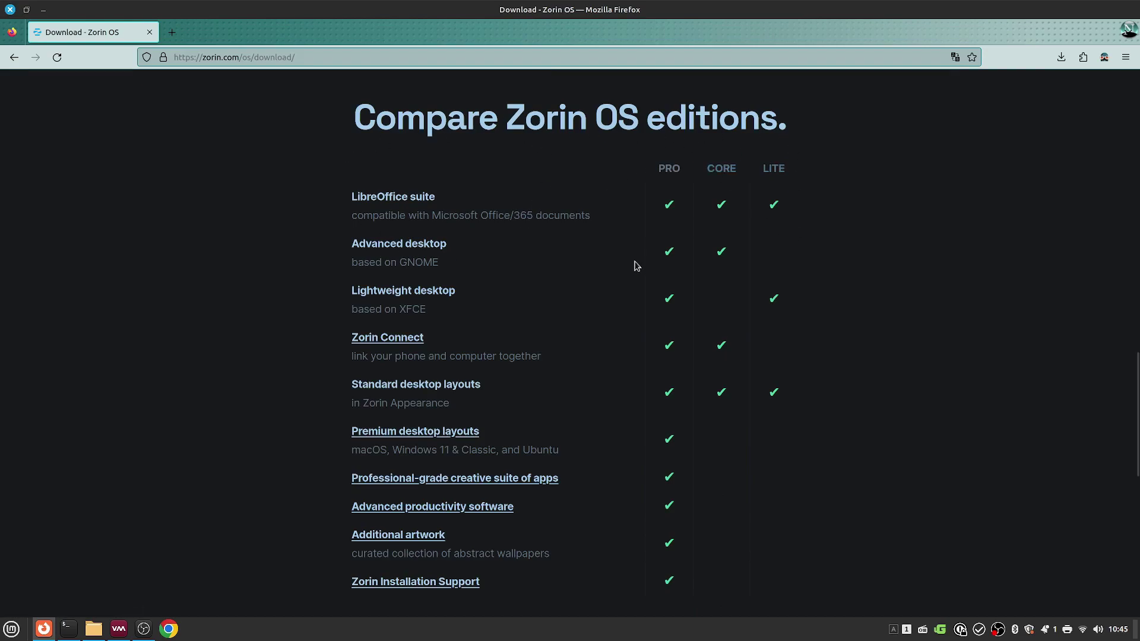
{"action": "scroll", "coordinate": [565, 326], "scroll_direction": "down", "scroll_amount": 8}
{"action": "scroll", "coordinate": [564, 327], "scroll_direction": "up", "scroll_amount": 3}
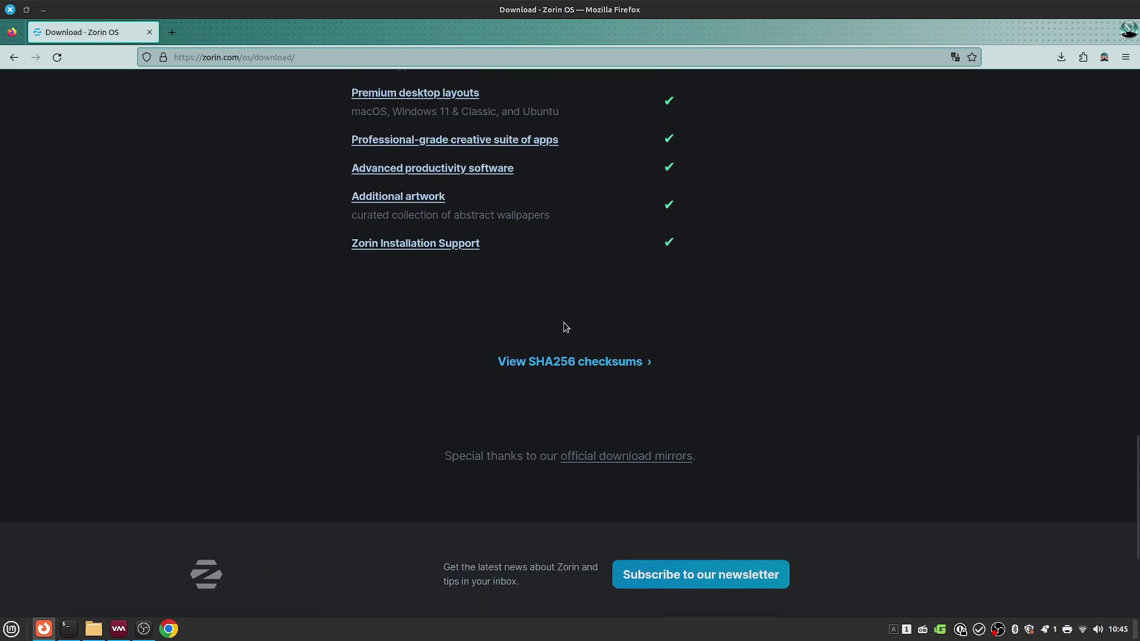
{"action": "scroll", "coordinate": [565, 327], "scroll_direction": "up", "scroll_amount": 5}
{"action": "scroll", "coordinate": [565, 327], "scroll_direction": "down", "scroll_amount": 2}
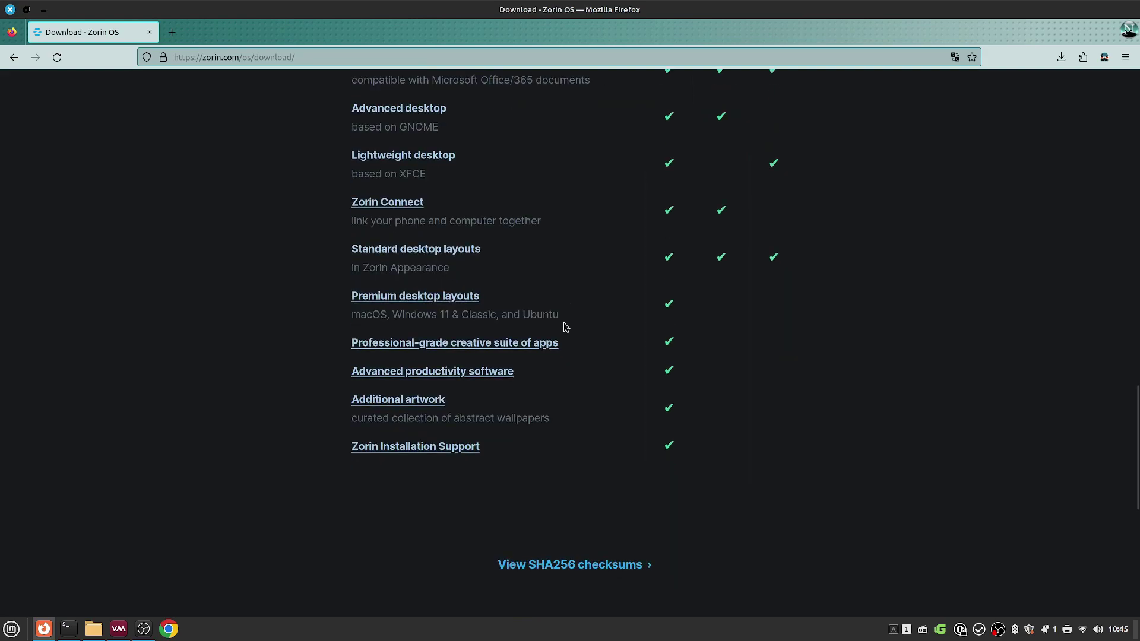
{"action": "scroll", "coordinate": [564, 327], "scroll_direction": "up", "scroll_amount": 7}
{"action": "scroll", "coordinate": [565, 327], "scroll_direction": "up", "scroll_amount": 3}
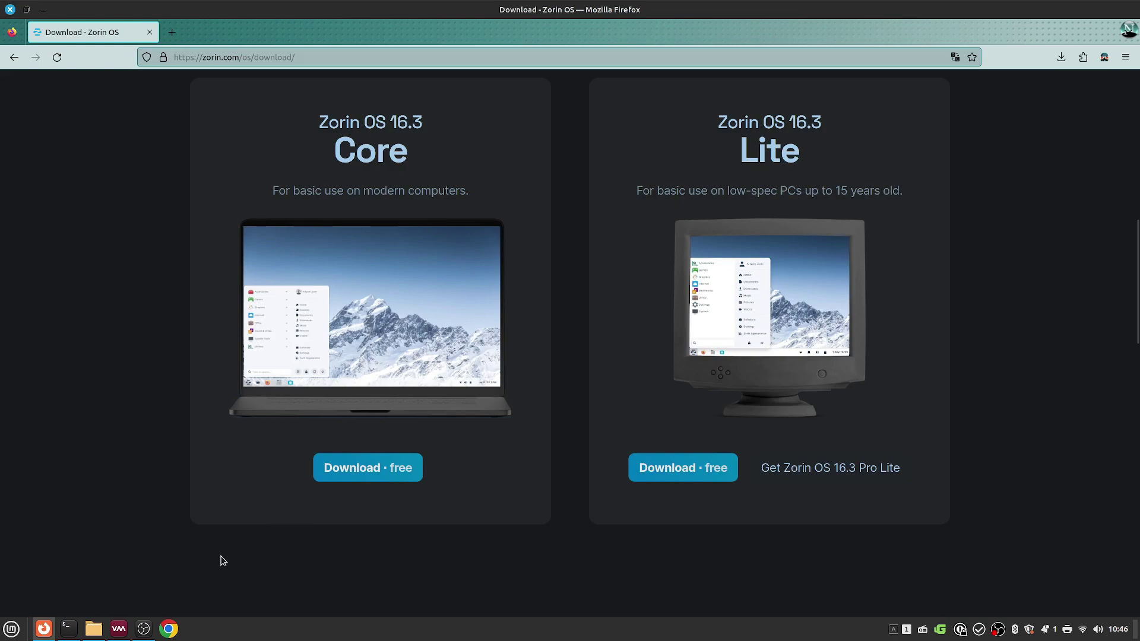
{"action": "mouse_move", "coordinate": [117, 633]}
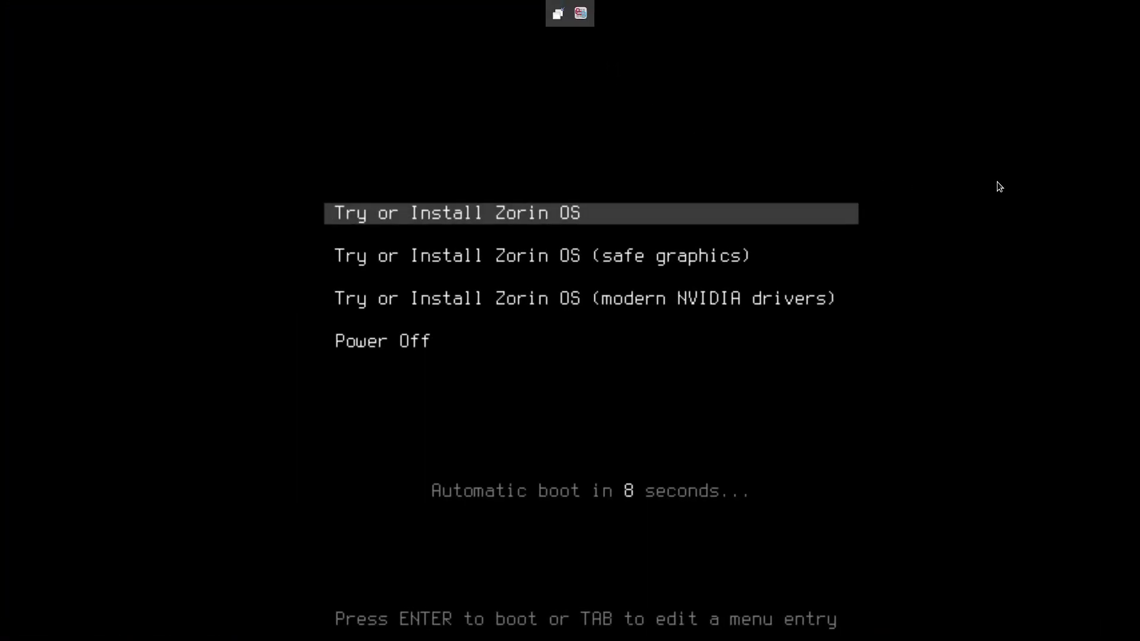
Step: Boot the standard Try or Install Zorin OS entry and start the installer
{"action": "key", "text": "Down"}
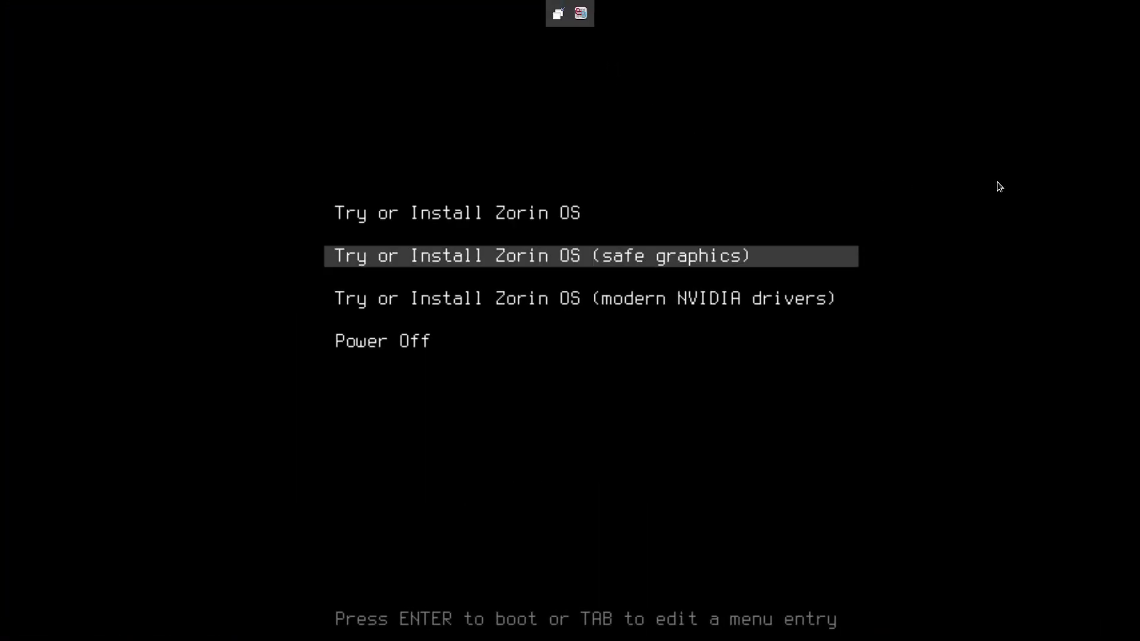
{"action": "key", "text": "Up"}
{"action": "key", "text": "Return"}
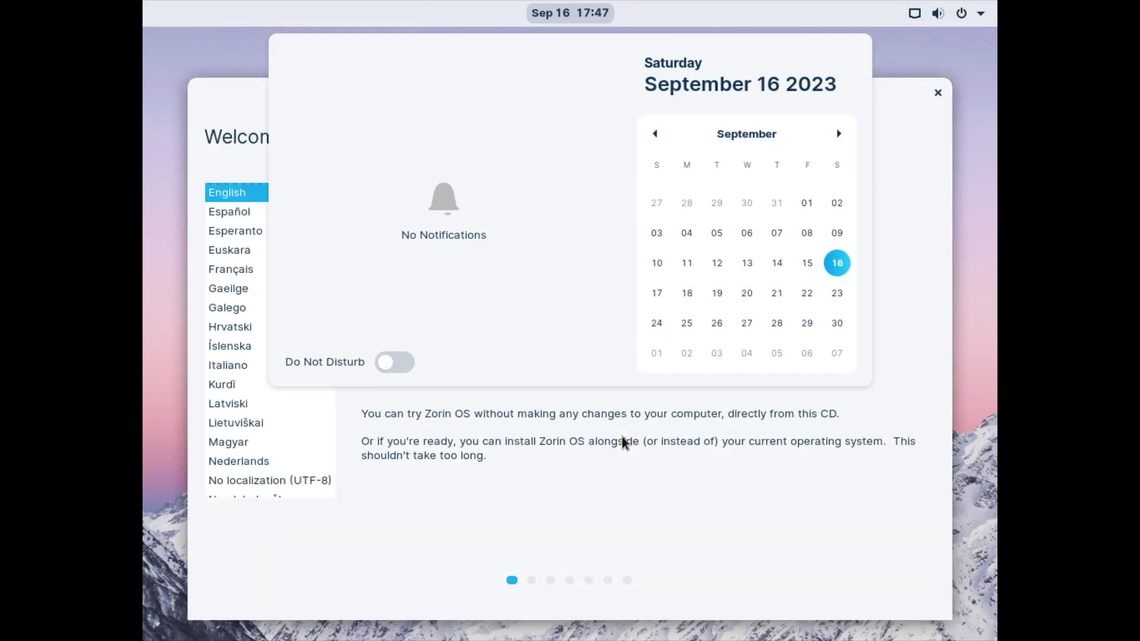
{"action": "left_click", "coordinate": [699, 493]}
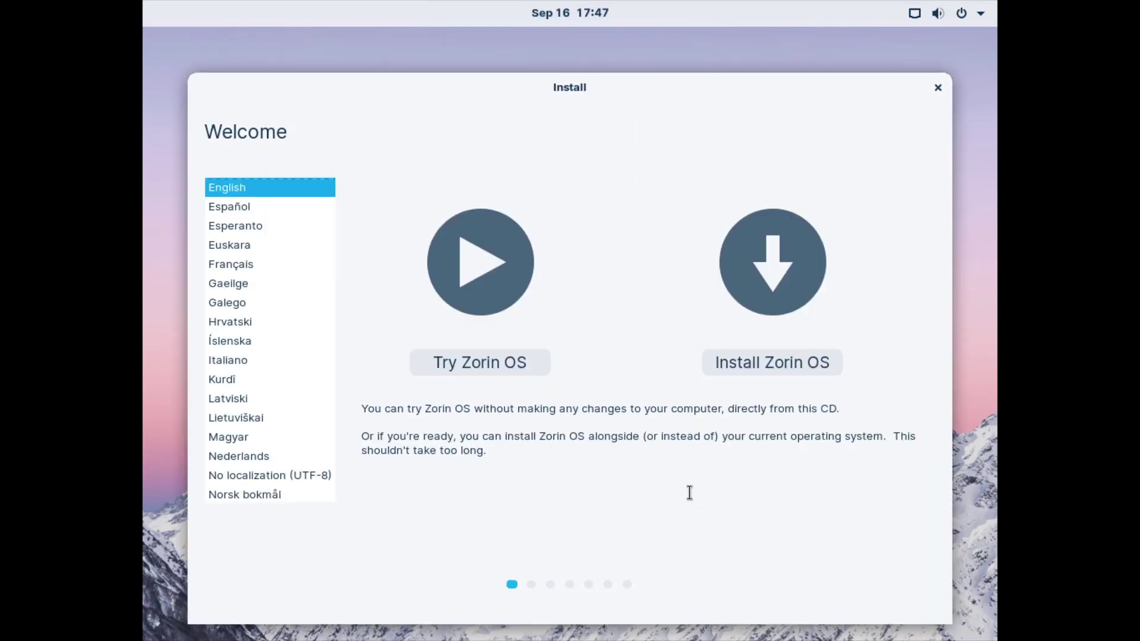
{"action": "left_click", "coordinate": [743, 364]}
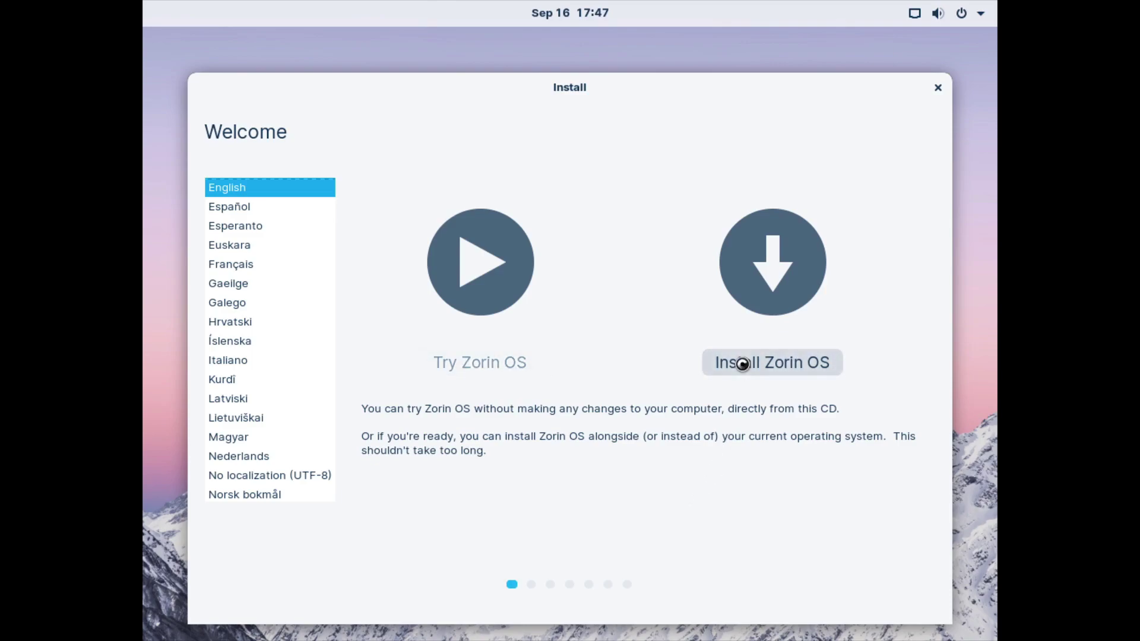
Step: Accept the keyboard layout and get past the census and updates-and-software pages
{"action": "left_click", "coordinate": [885, 521]}
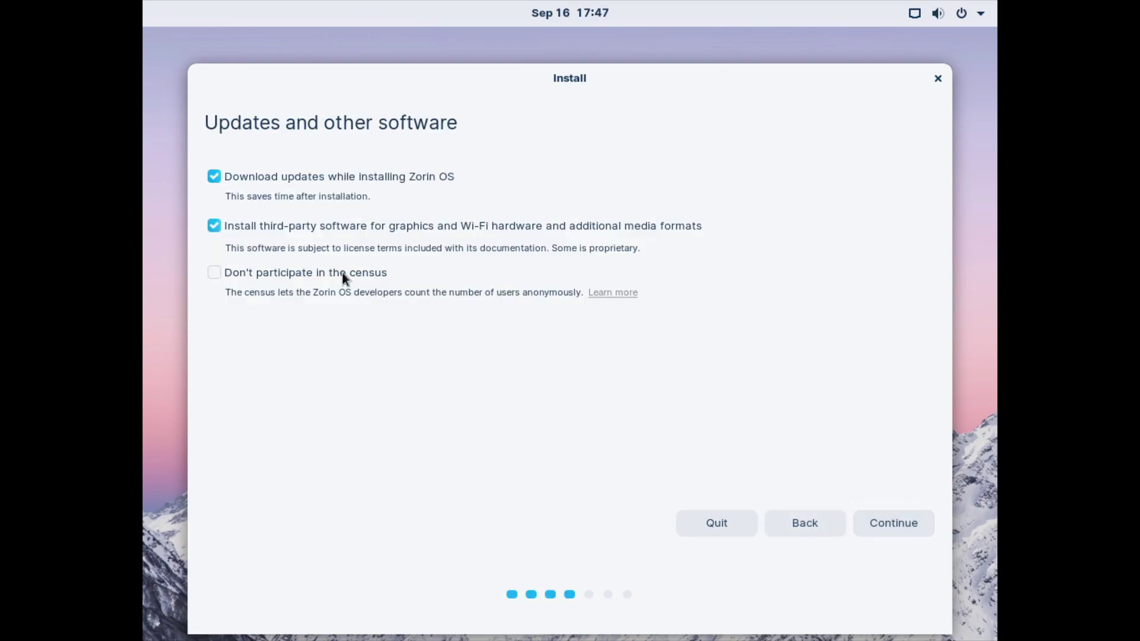
{"action": "left_click", "coordinate": [342, 272]}
{"action": "left_click", "coordinate": [342, 272]}
{"action": "left_click", "coordinate": [342, 273]}
{"action": "left_click", "coordinate": [909, 525]}
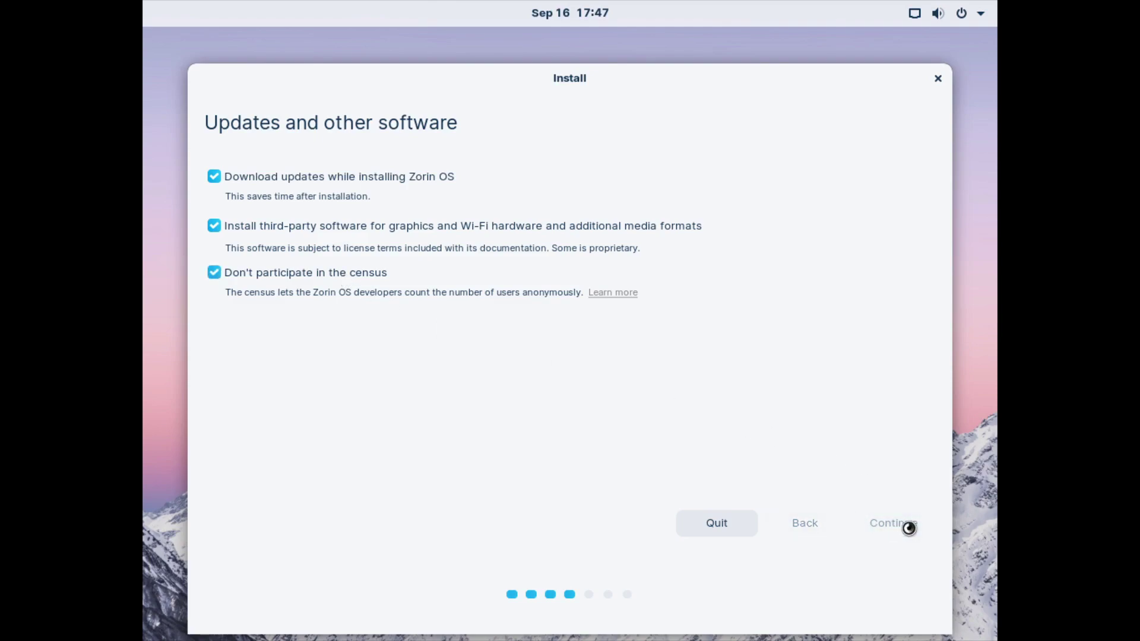
Step: Erase the disk and install, confirming the disk changes, Los Angeles timezone and user details
{"action": "left_click", "coordinate": [909, 529]}
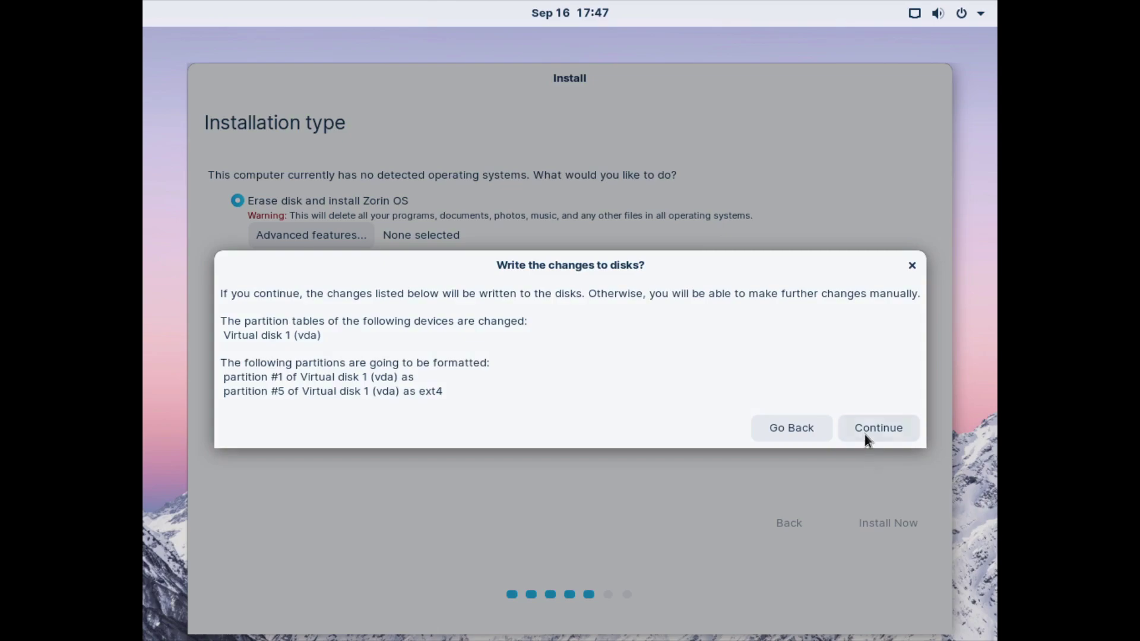
{"action": "left_click", "coordinate": [865, 434]}
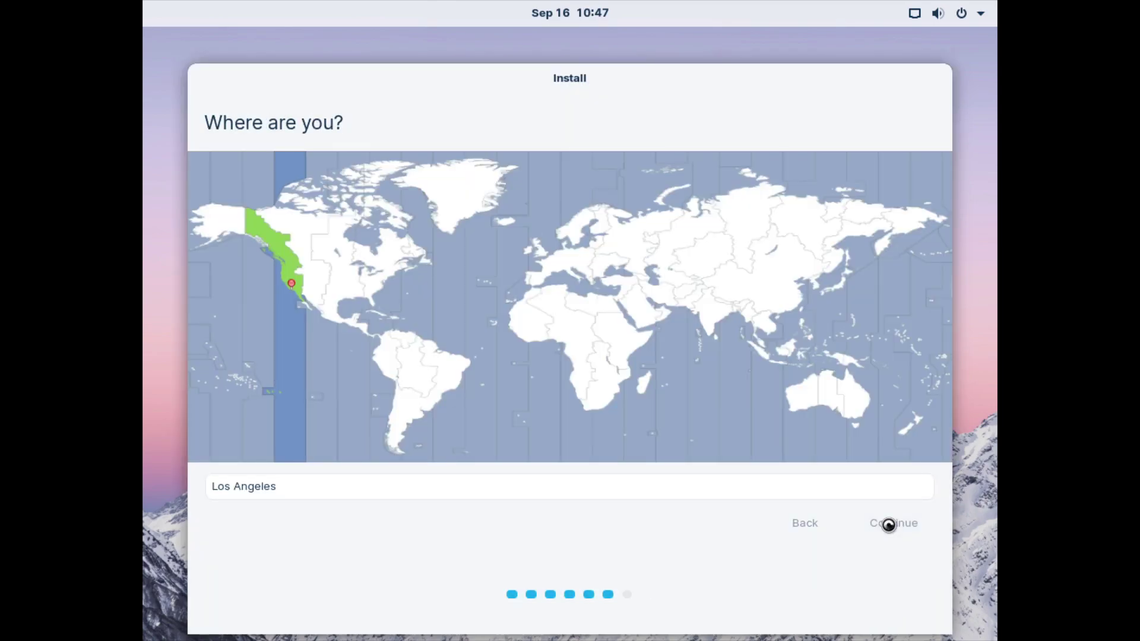
{"action": "left_click", "coordinate": [888, 525]}
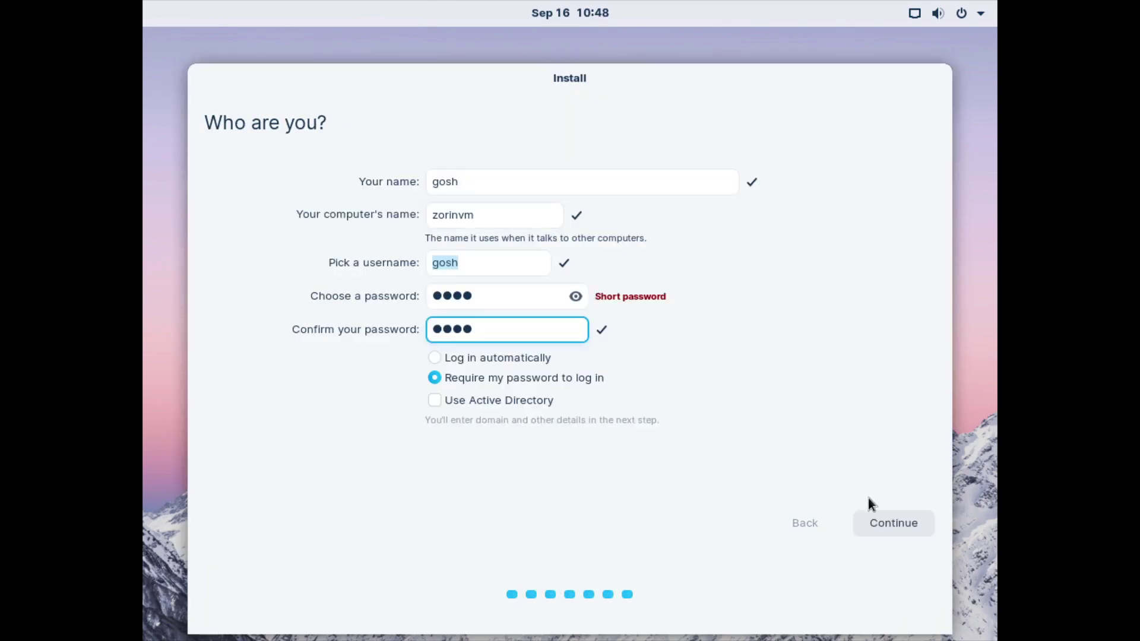
{"action": "left_click", "coordinate": [882, 527]}
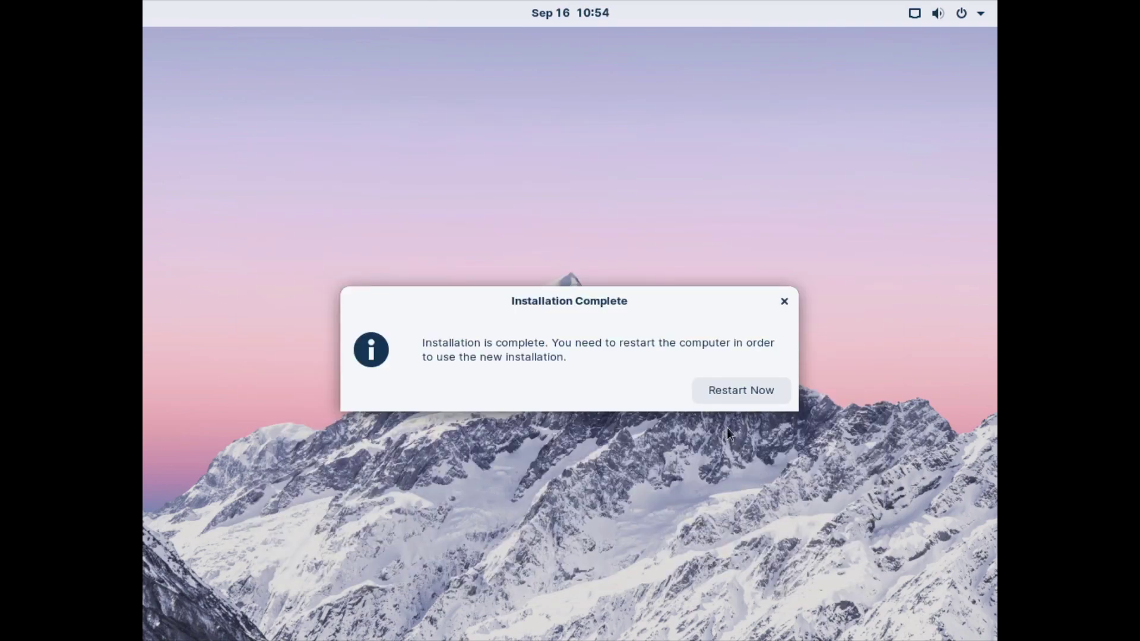
Step: Restart into the new installation and log in with the account password
{"action": "left_click", "coordinate": [729, 393]}
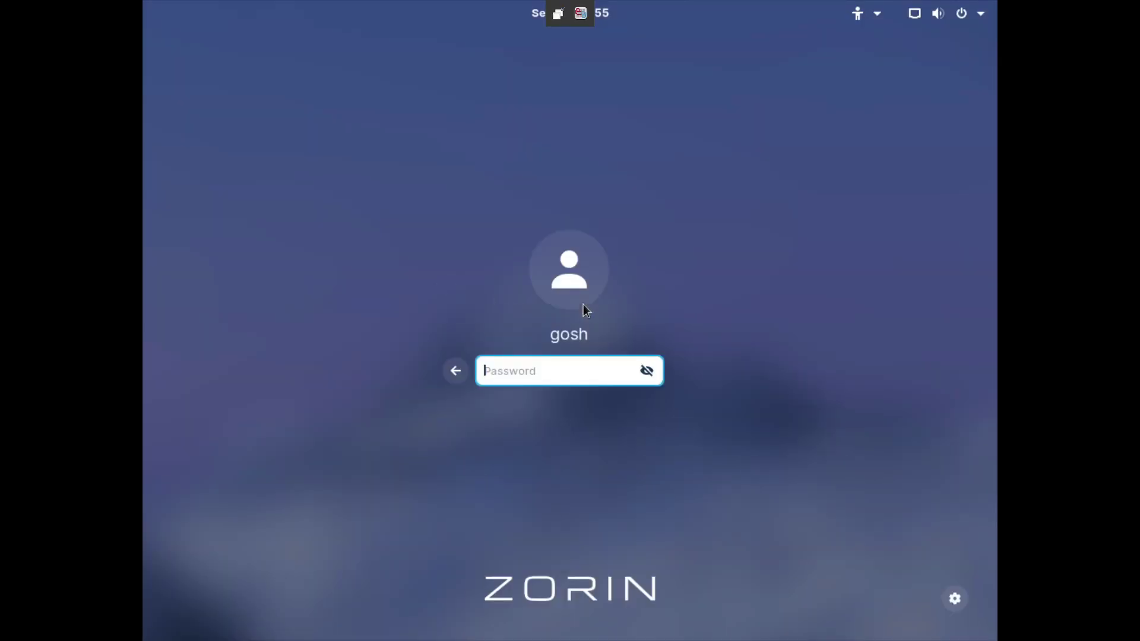
{"action": "type", "text": "****"}
{"action": "key", "text": "Return"}
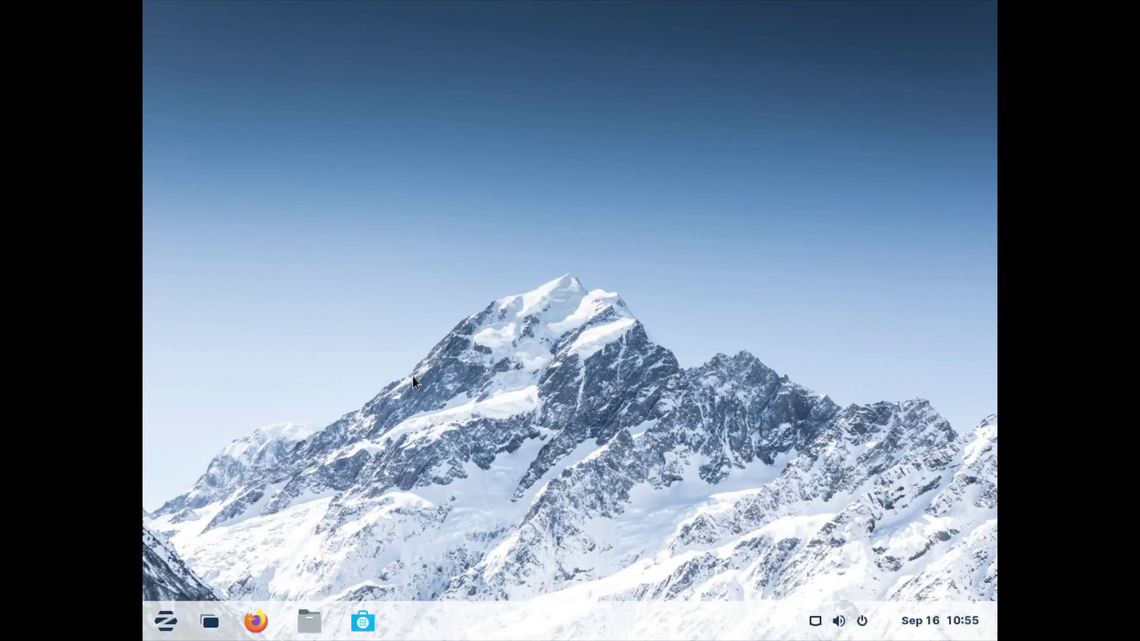
Step: Open and dismiss the desktop context menu, then lower the volume from the tray icon
{"action": "right_click", "coordinate": [438, 336]}
{"action": "left_click", "coordinate": [393, 334]}
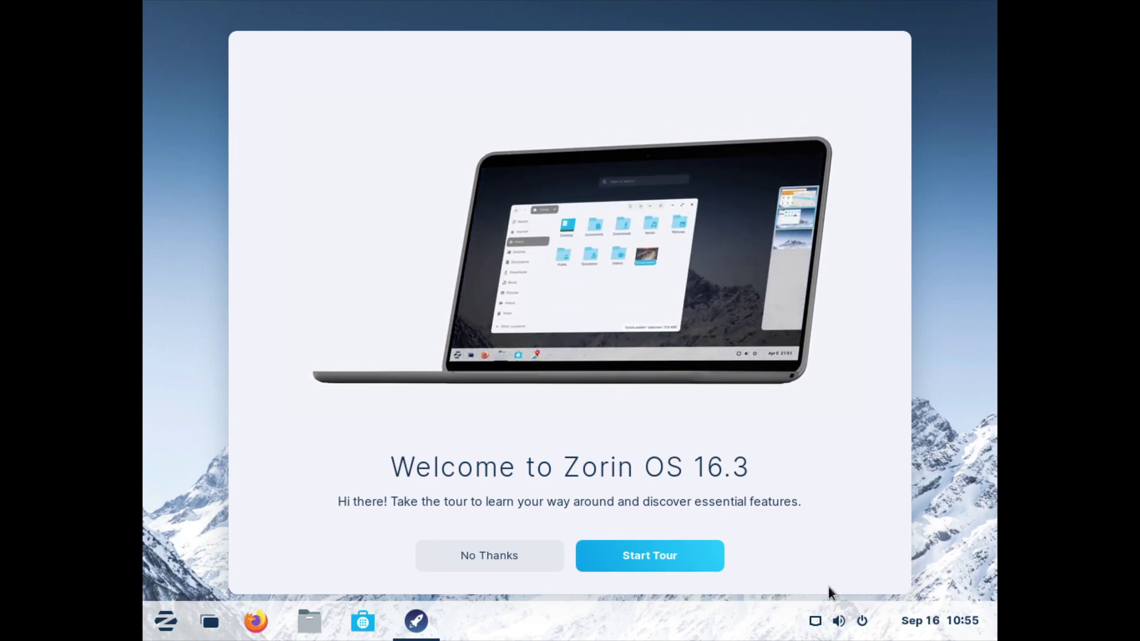
{"action": "scroll", "coordinate": [839, 621], "scroll_direction": "up", "scroll_amount": 2}
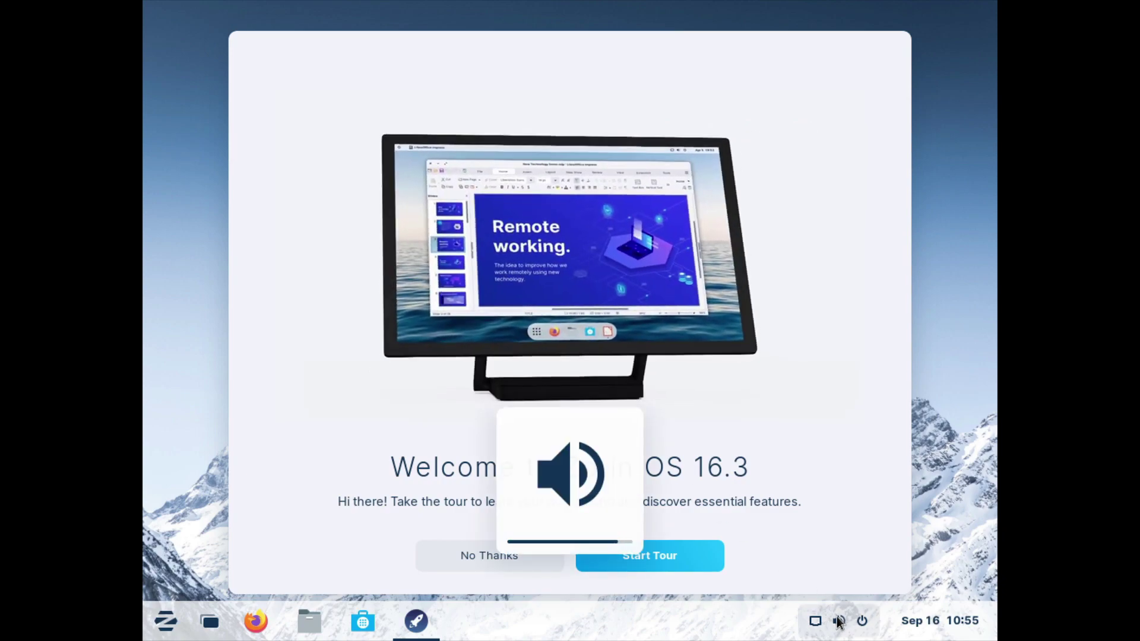
{"action": "scroll", "coordinate": [838, 621], "scroll_direction": "down", "scroll_amount": 5}
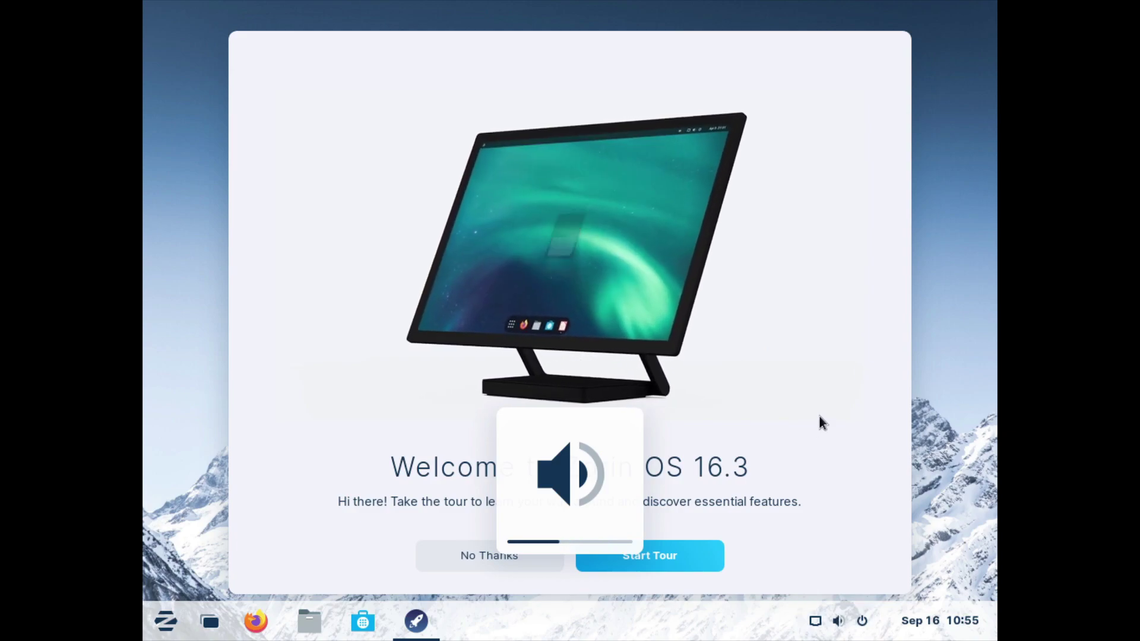
Step: Start the tour, peek at the Zorin menu, advance a page and launch Zorin Appearance
{"action": "left_click", "coordinate": [646, 555]}
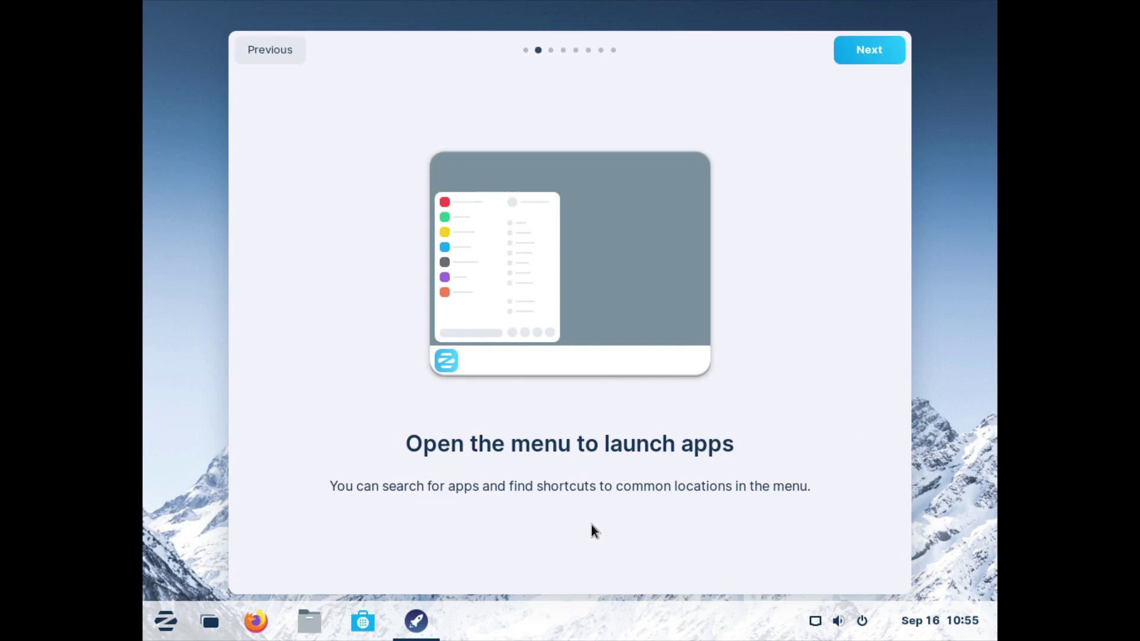
{"action": "left_click", "coordinate": [164, 624]}
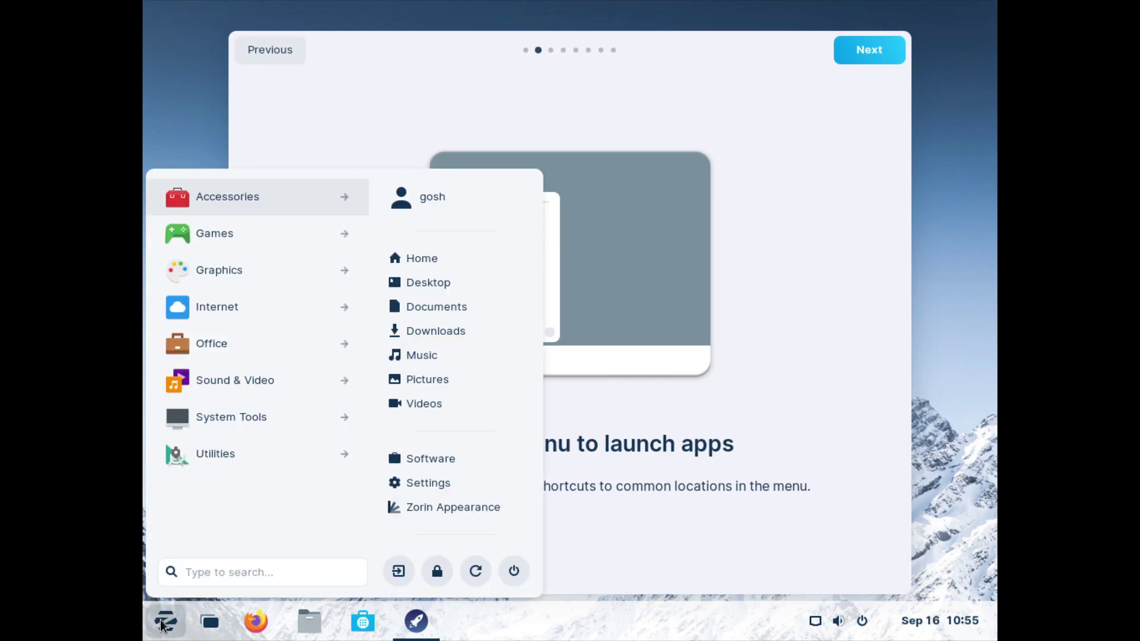
{"action": "left_click", "coordinate": [680, 470]}
{"action": "left_click", "coordinate": [871, 62]}
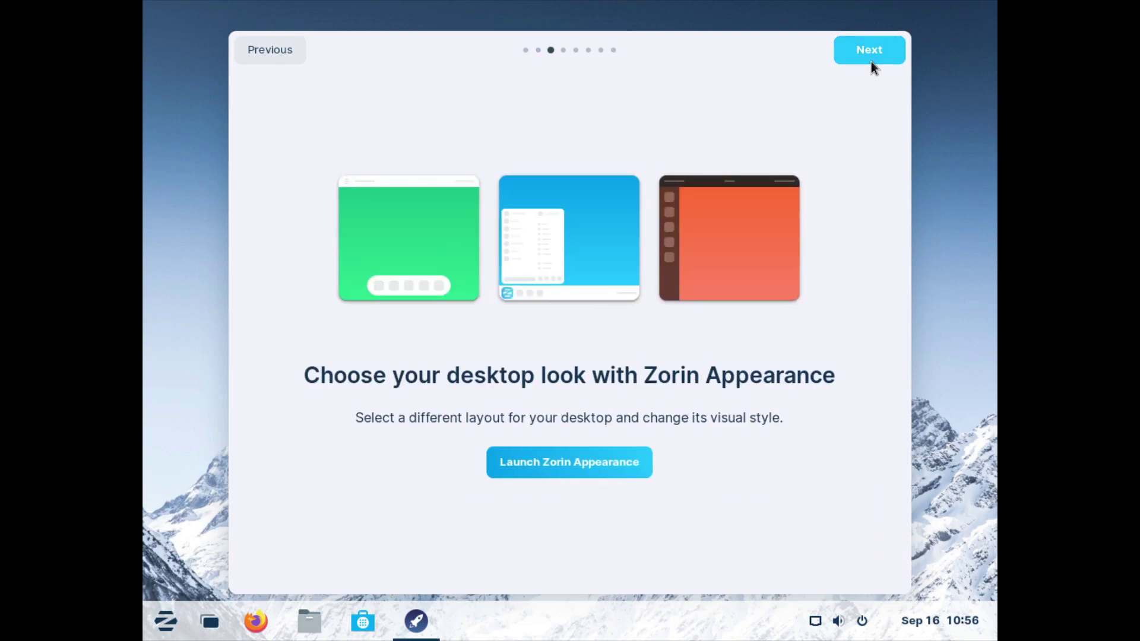
{"action": "left_click", "coordinate": [525, 462]}
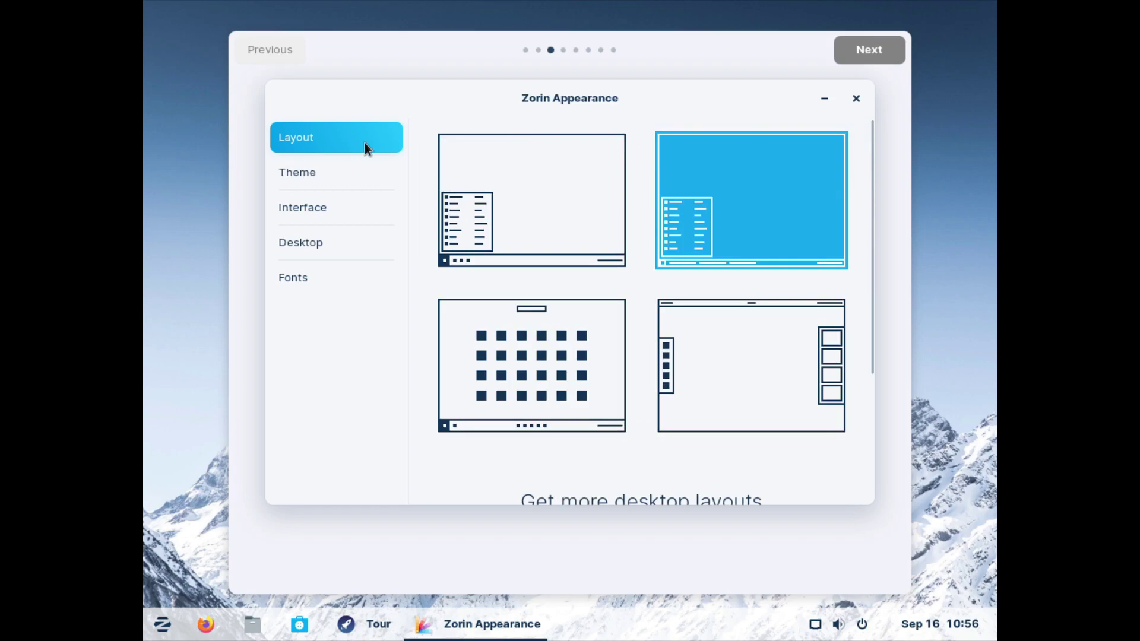
Step: Pick the dark Theme background, browse Interface, Desktop, Layout and Fonts, then close and go Next
{"action": "left_click", "coordinate": [305, 170]}
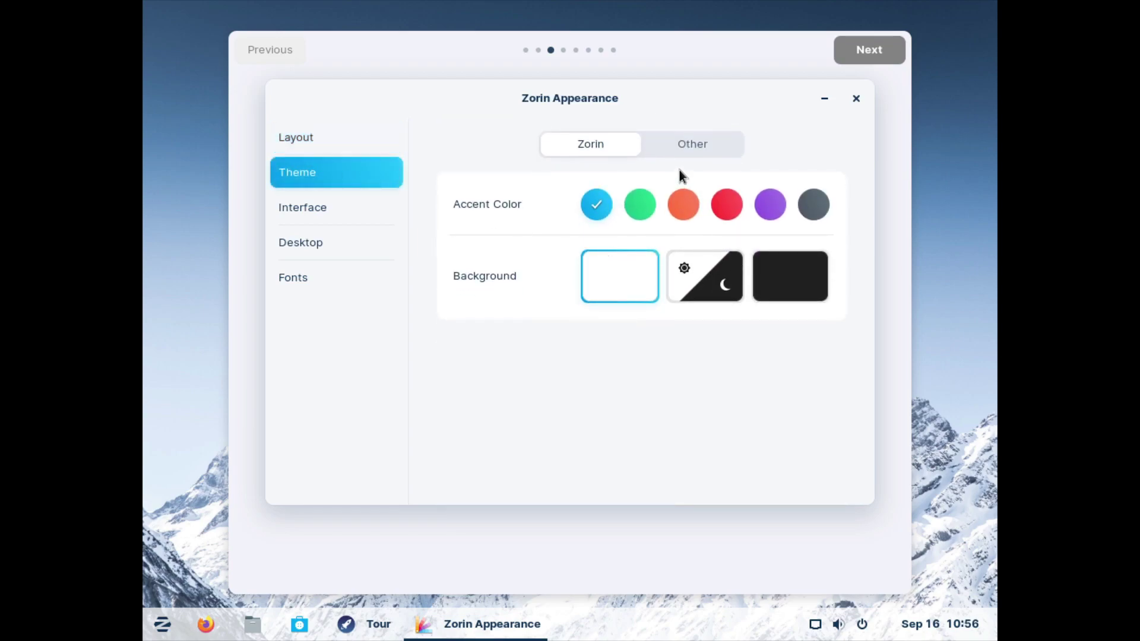
{"action": "left_click", "coordinate": [807, 281]}
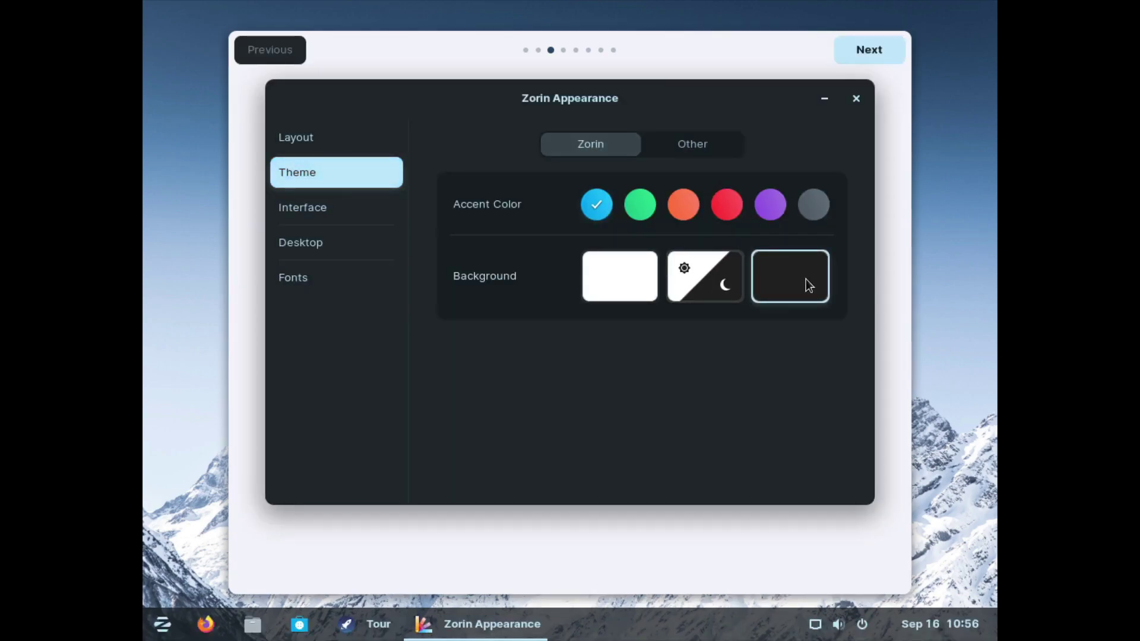
{"action": "left_click", "coordinate": [317, 211]}
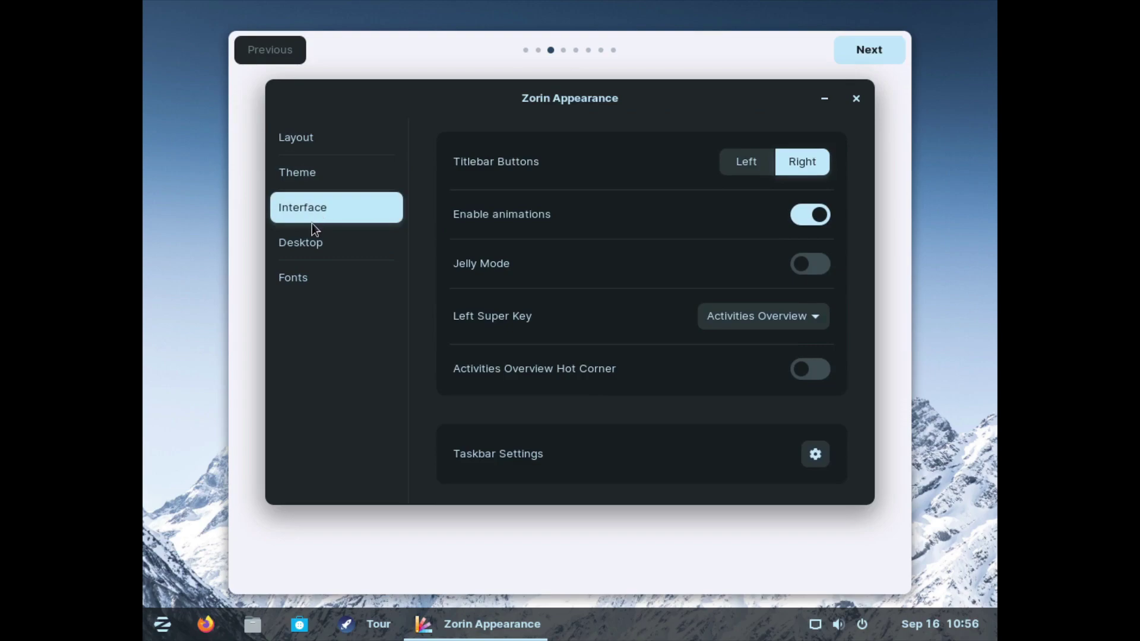
{"action": "left_click", "coordinate": [308, 238]}
{"action": "left_click", "coordinate": [318, 173]}
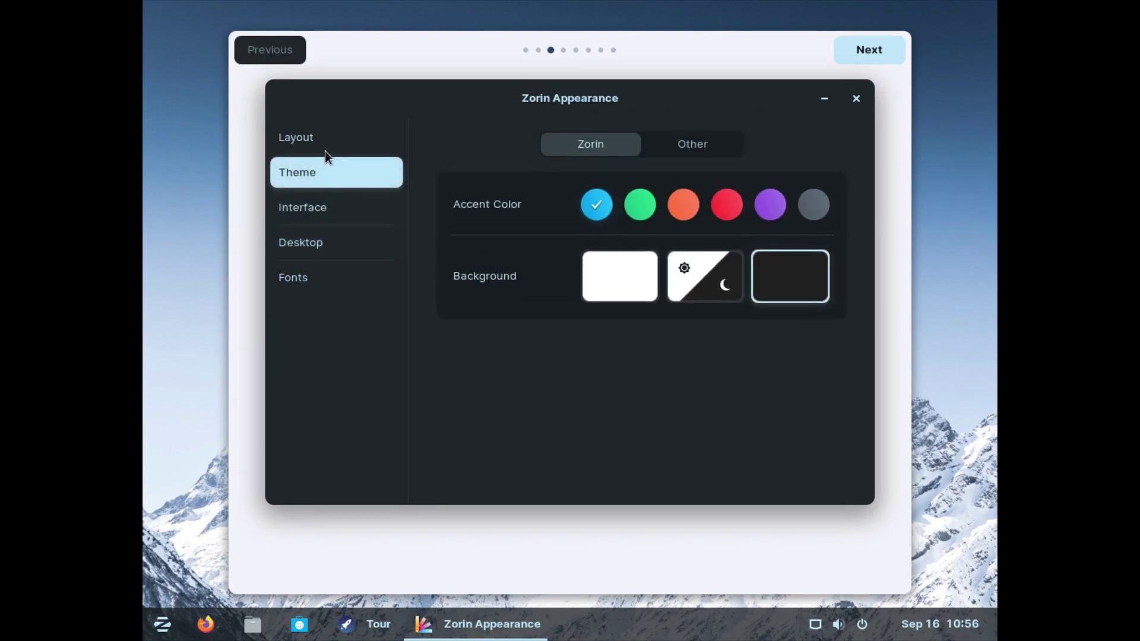
{"action": "left_click", "coordinate": [315, 140]}
{"action": "left_click", "coordinate": [315, 275]}
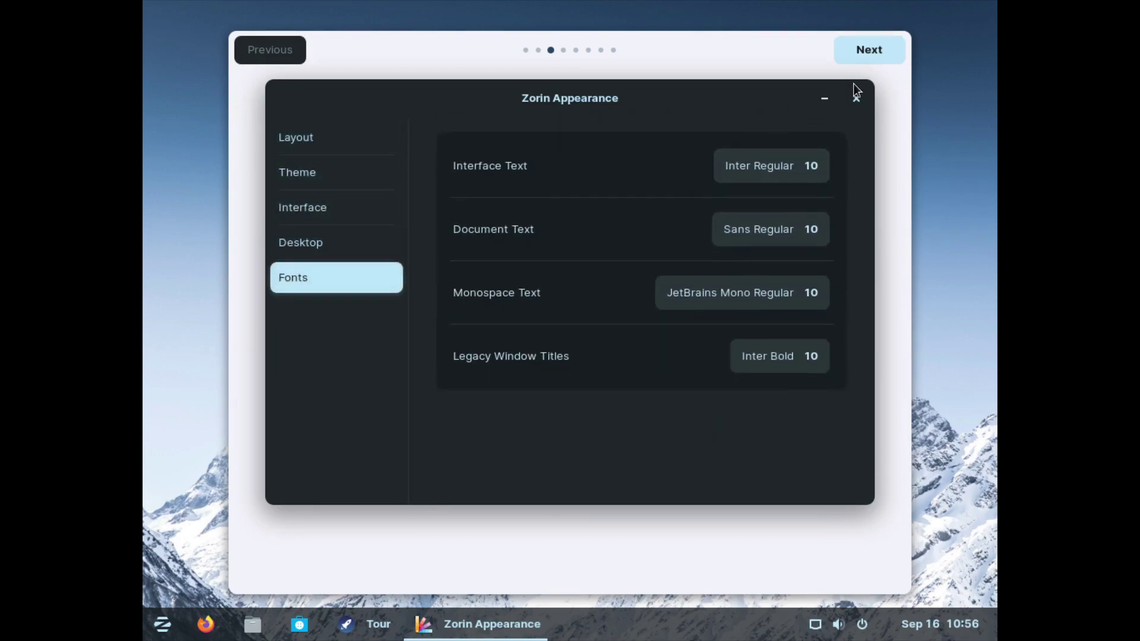
{"action": "left_click", "coordinate": [854, 99]}
{"action": "left_click", "coordinate": [871, 47]}
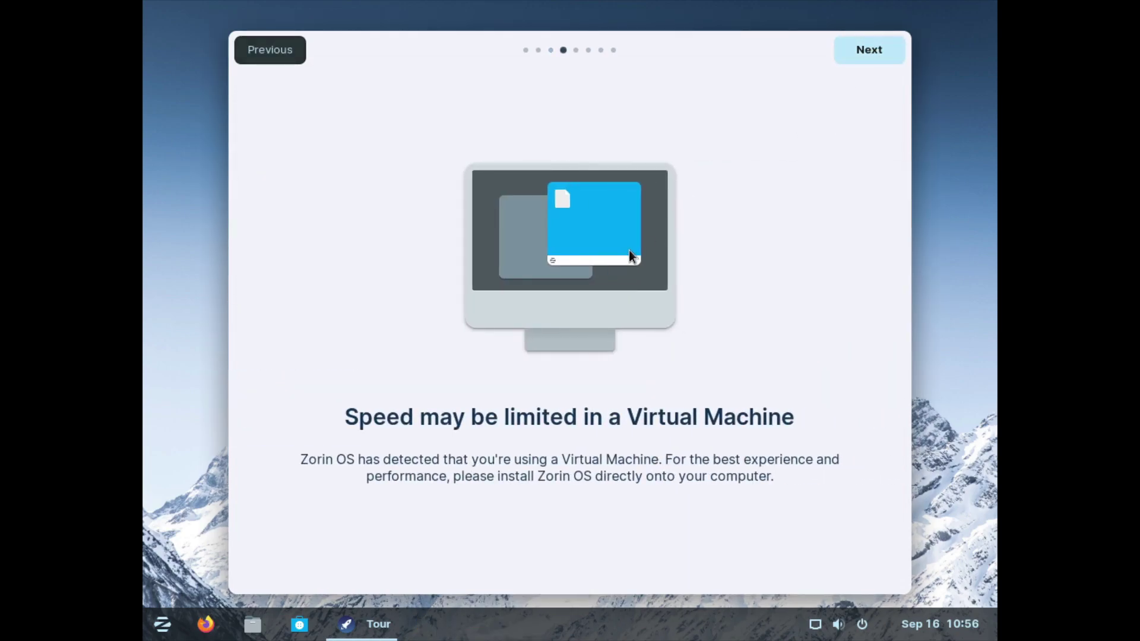
Step: Page through the online accounts, Zorin Connect and Software tour pages, then close the tour
{"action": "left_click", "coordinate": [868, 51]}
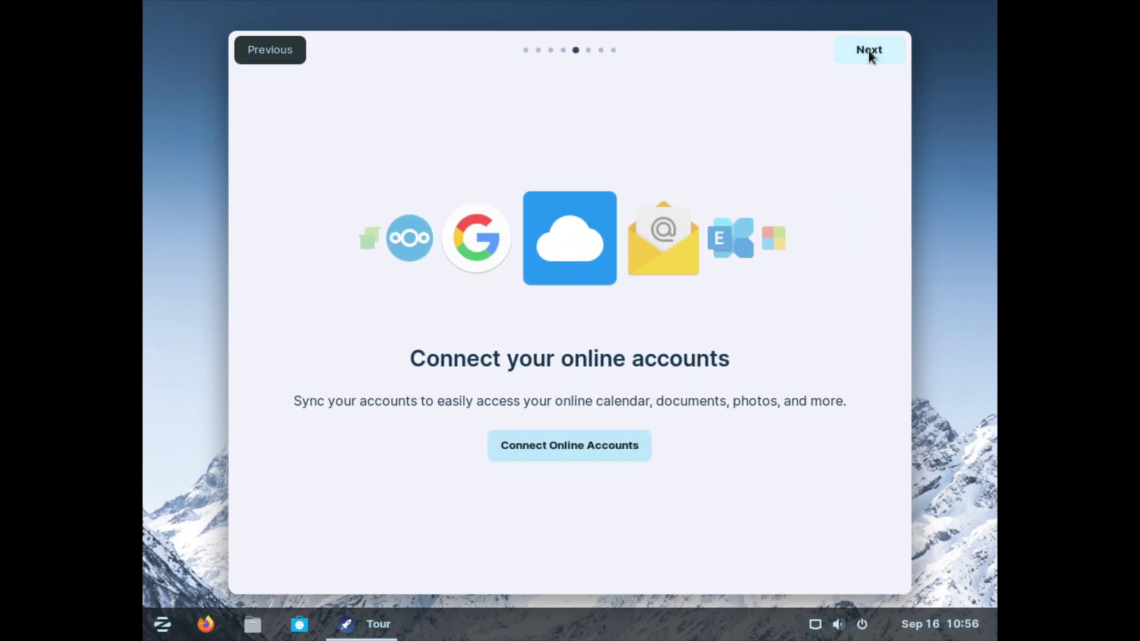
{"action": "left_click", "coordinate": [868, 51]}
{"action": "left_click", "coordinate": [868, 51]}
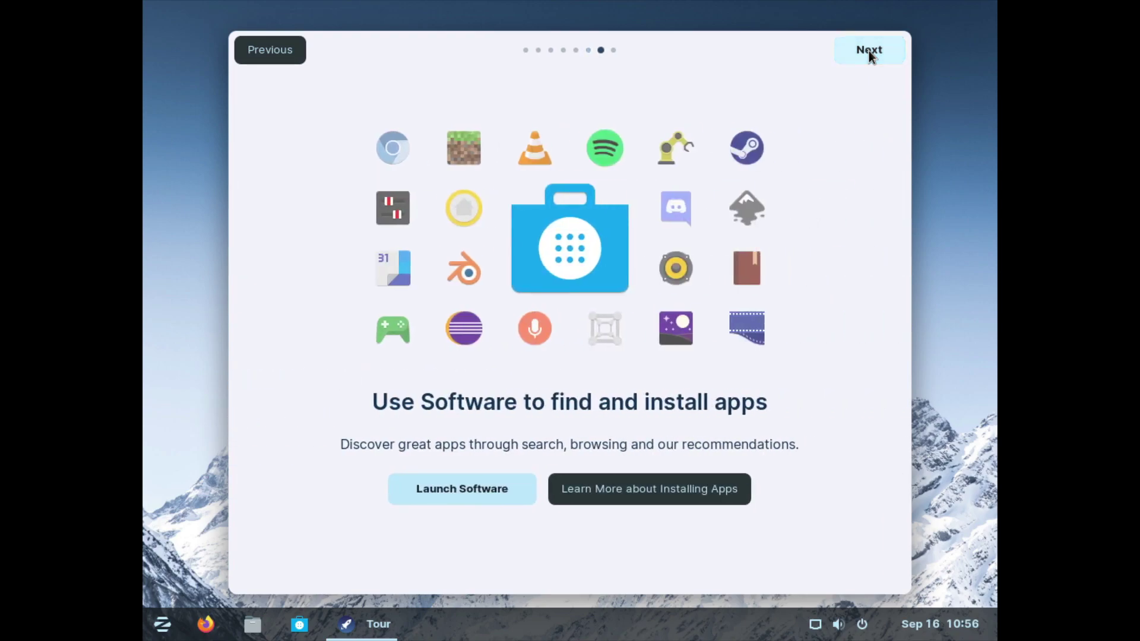
{"action": "left_click", "coordinate": [868, 51]}
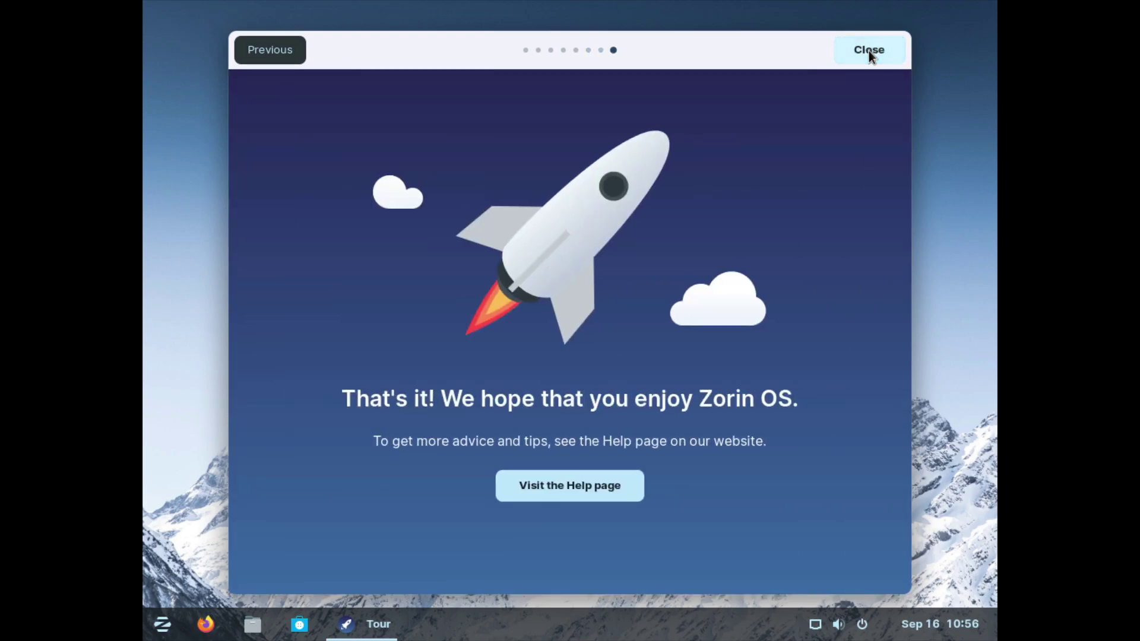
{"action": "left_click", "coordinate": [868, 51]}
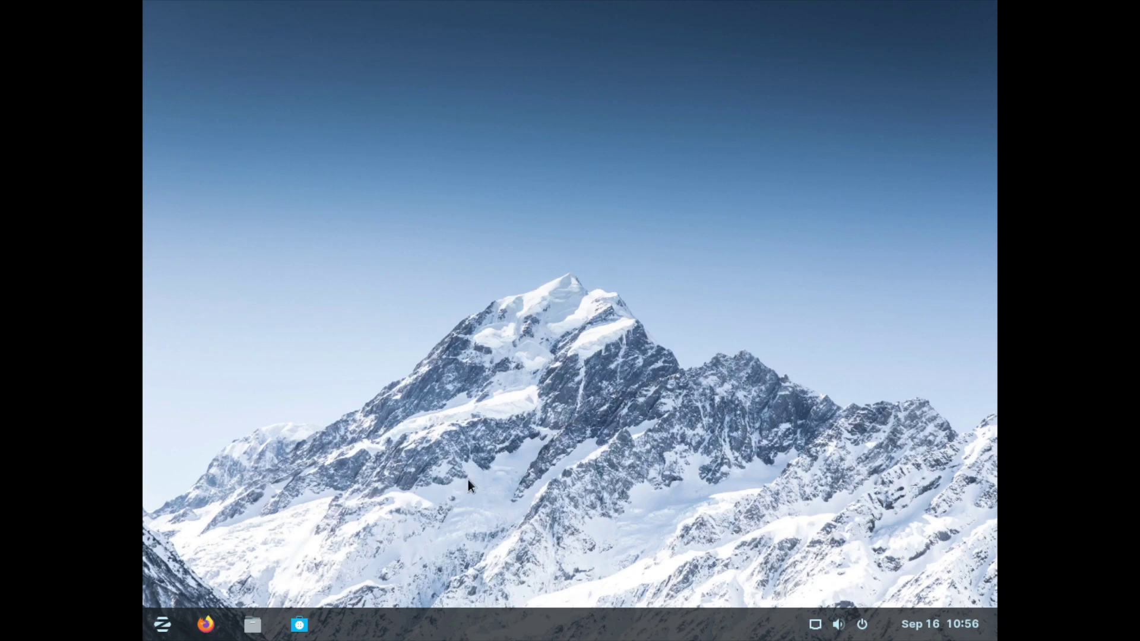
Step: Set the display resolution to 1920 × 1080 (16:9) in Display Settings and keep it
{"action": "right_click", "coordinate": [513, 374]}
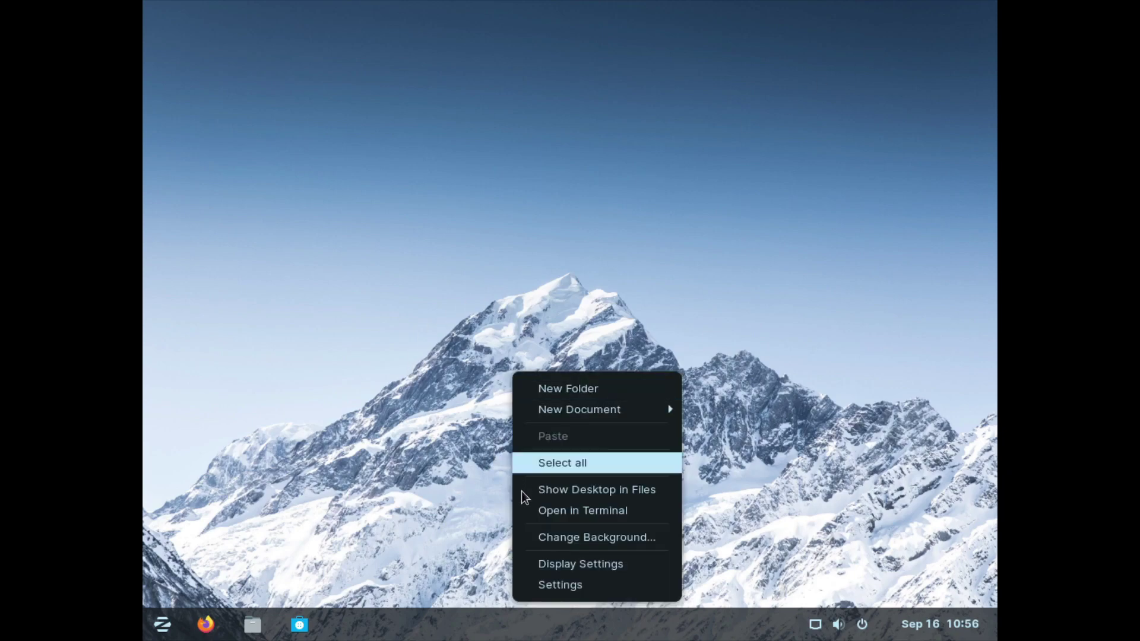
{"action": "left_click", "coordinate": [563, 564]}
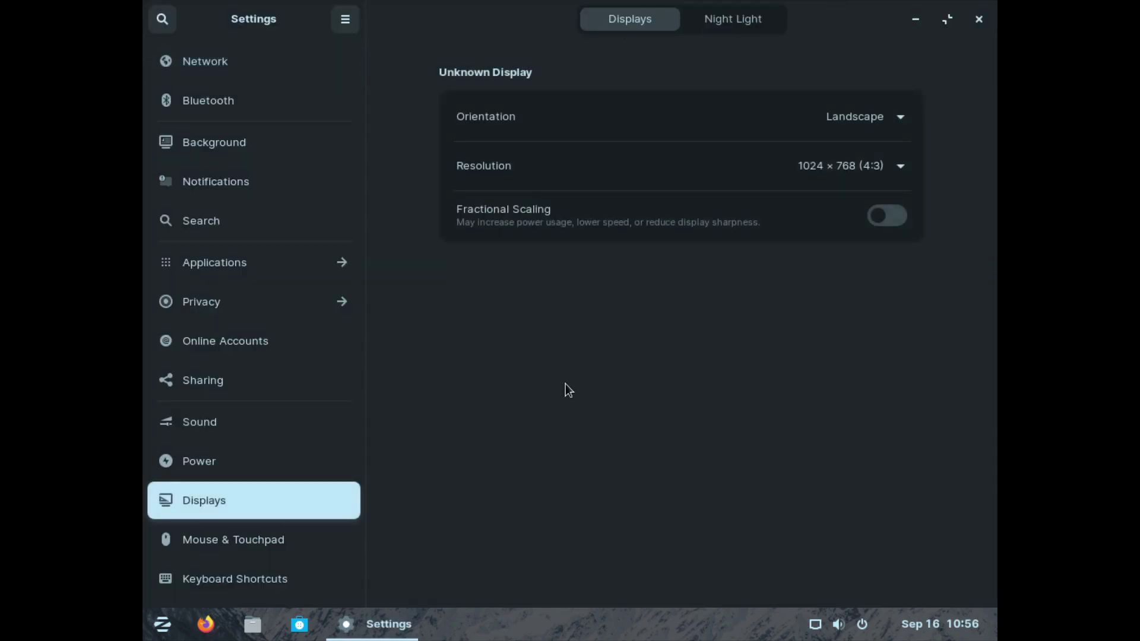
{"action": "left_click", "coordinate": [857, 171]}
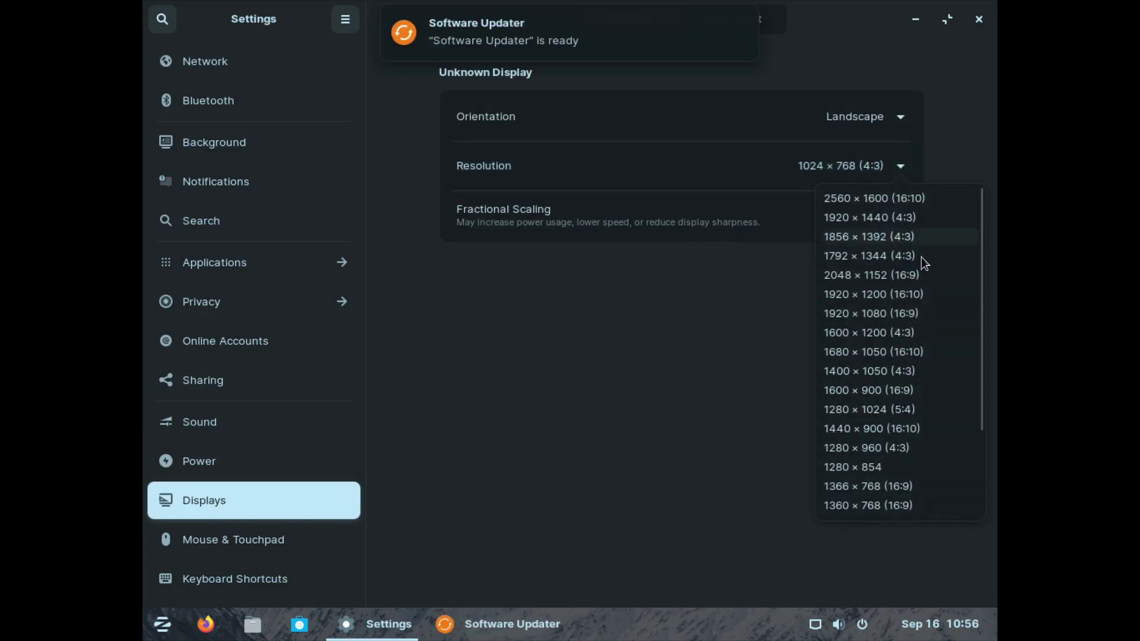
{"action": "left_click", "coordinate": [925, 314]}
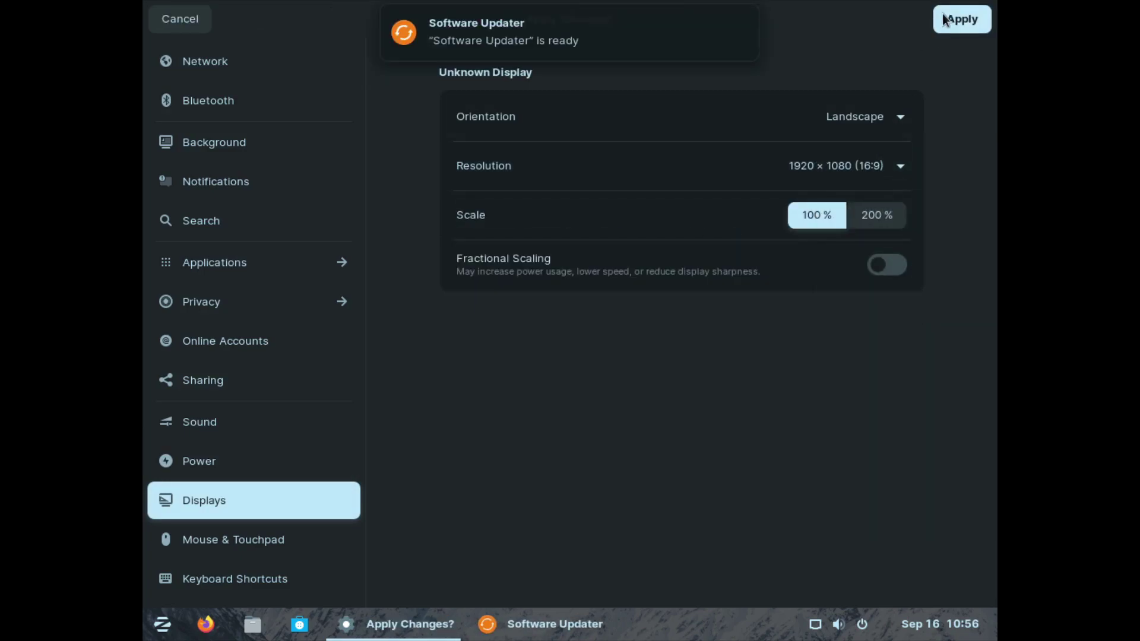
{"action": "left_click", "coordinate": [962, 18]}
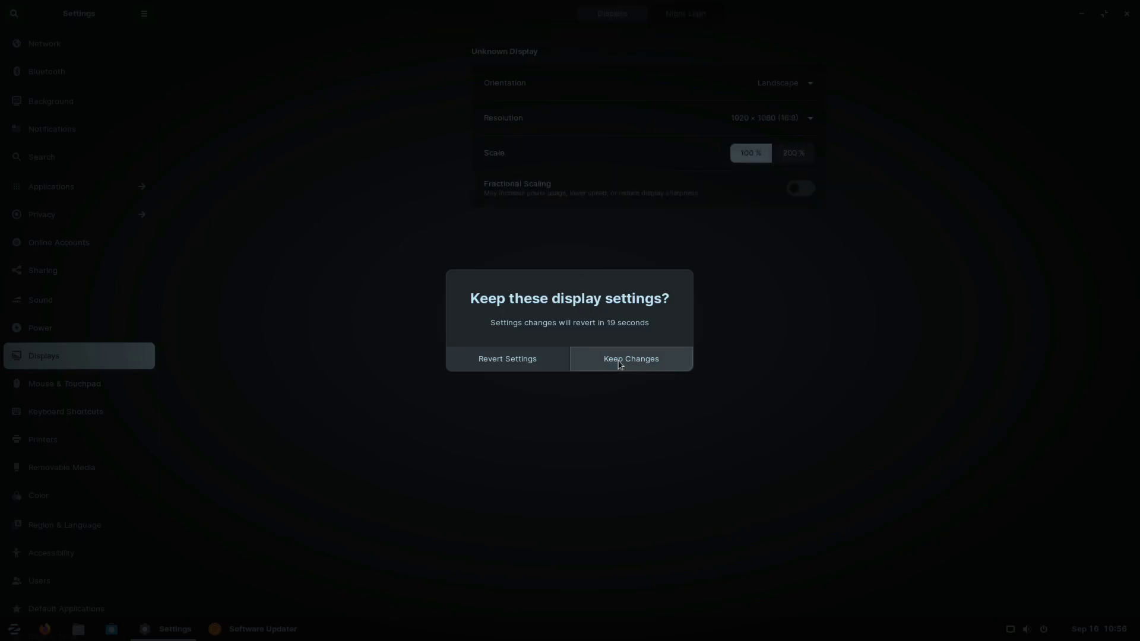
{"action": "left_click", "coordinate": [583, 363]}
Step: View the About page in Settings, then return to Displays
{"action": "scroll", "coordinate": [96, 402], "scroll_direction": "down", "scroll_amount": 3}
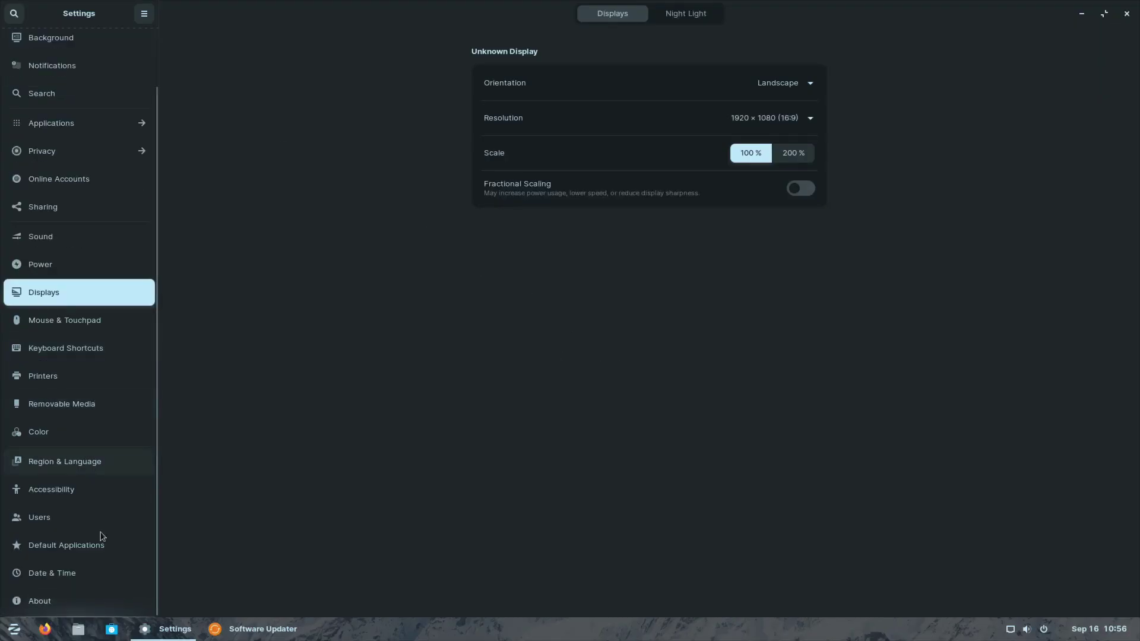
{"action": "left_click", "coordinate": [77, 590]}
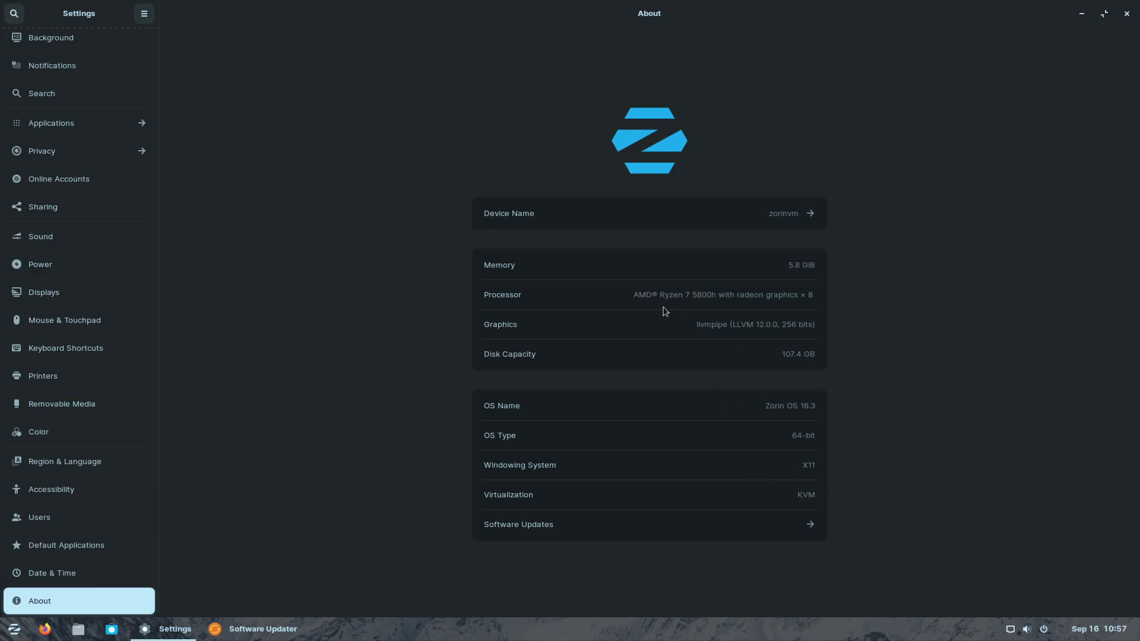
{"action": "left_click", "coordinate": [70, 283]}
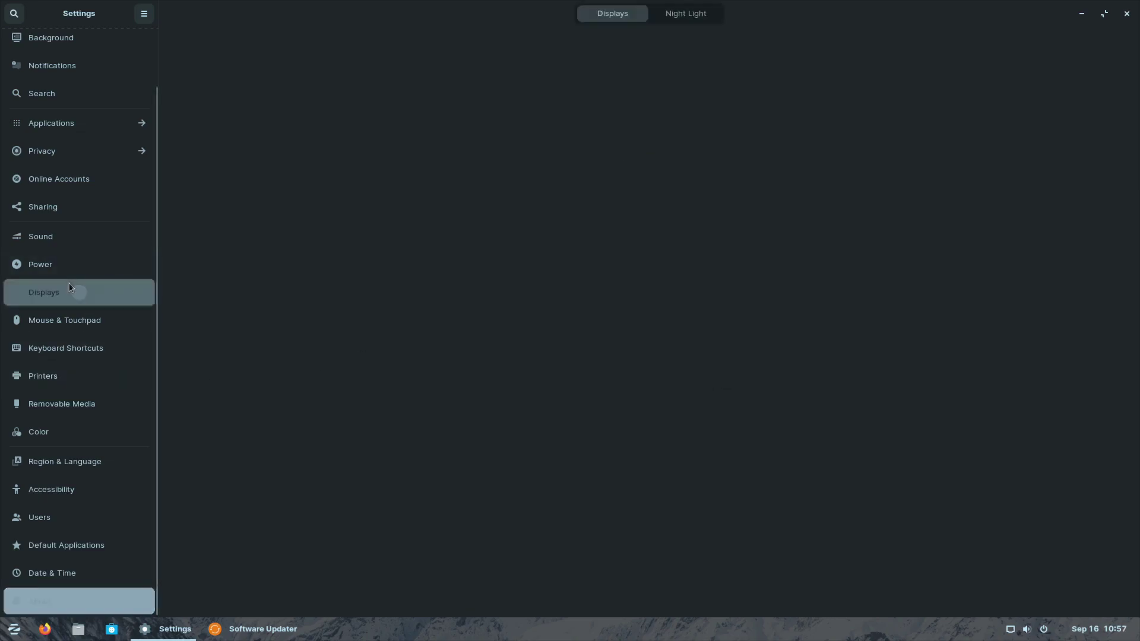
{"action": "scroll", "coordinate": [62, 304], "scroll_direction": "up", "scroll_amount": 1}
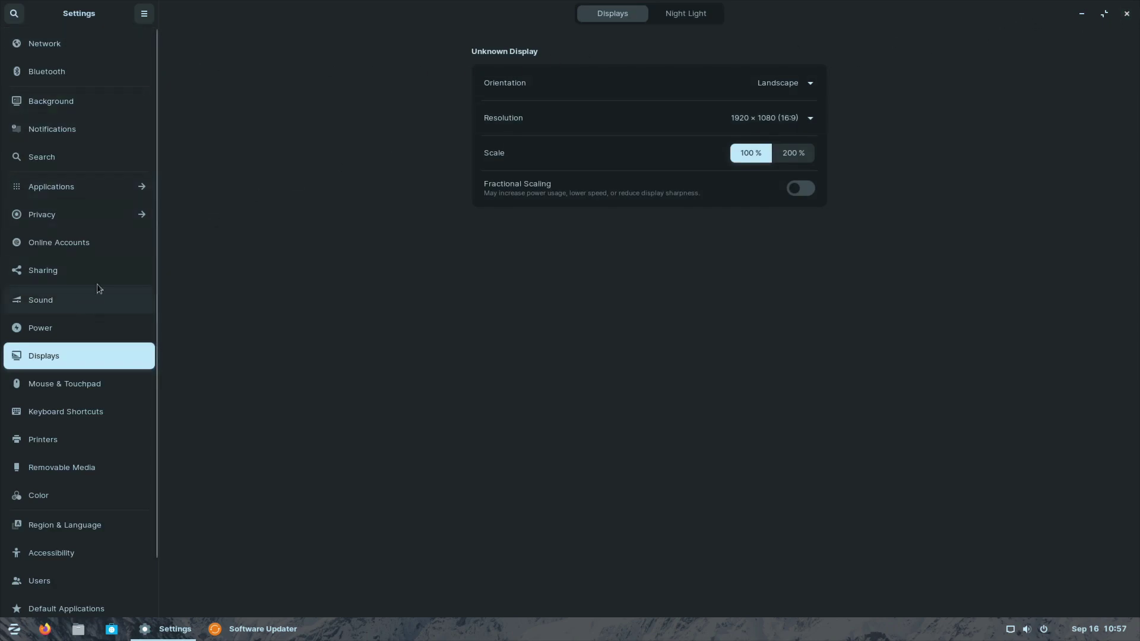
Step: Close Settings, review the Software Updater's security and other update details, then close it
{"action": "left_click", "coordinate": [1127, 13]}
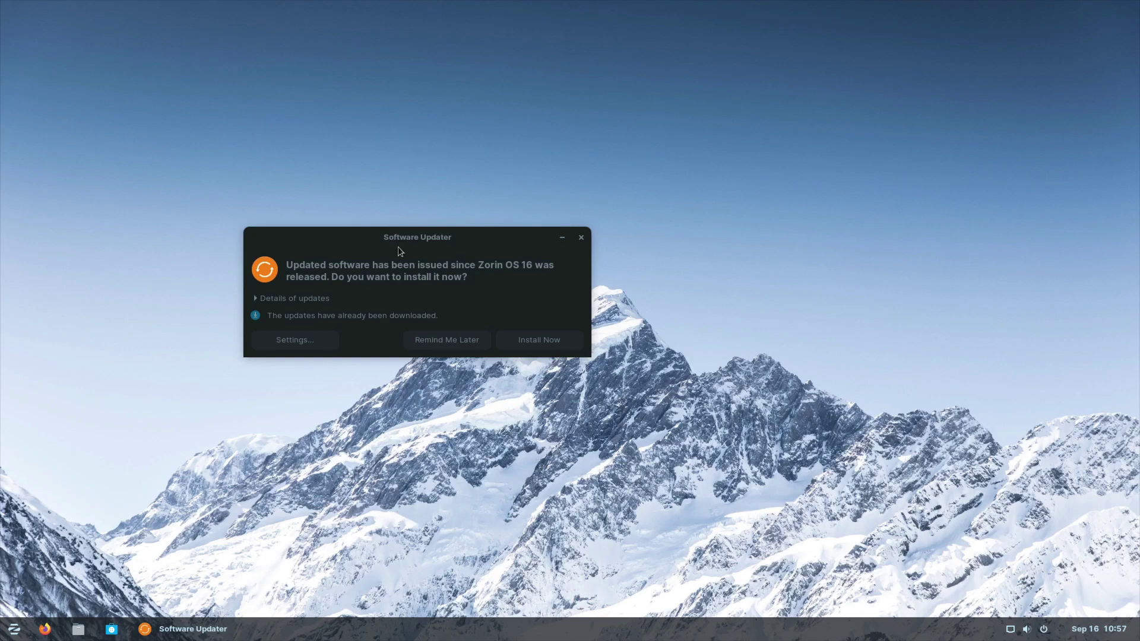
{"action": "left_click", "coordinate": [384, 257]}
{"action": "left_click", "coordinate": [288, 298]}
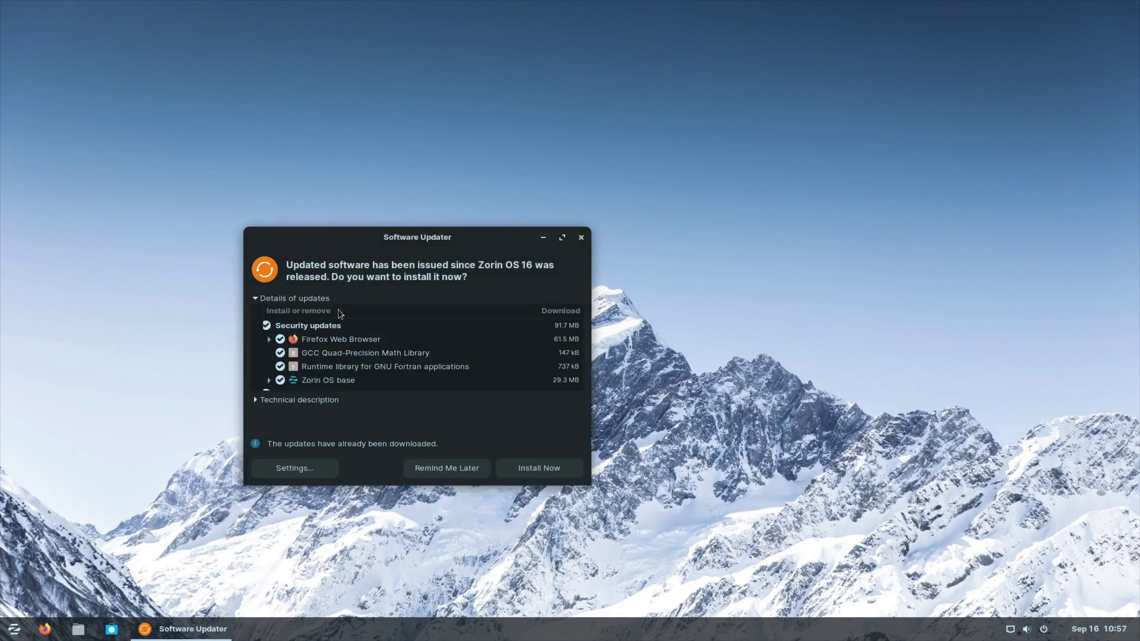
{"action": "scroll", "coordinate": [409, 333], "scroll_direction": "down", "scroll_amount": 2}
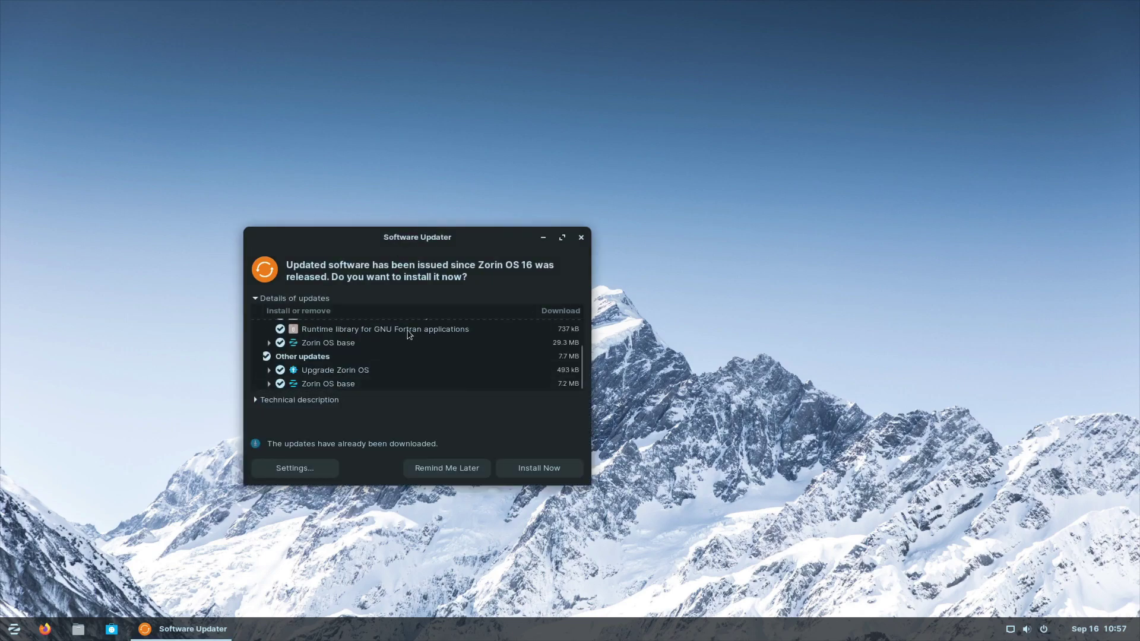
{"action": "scroll", "coordinate": [381, 384], "scroll_direction": "up", "scroll_amount": 3}
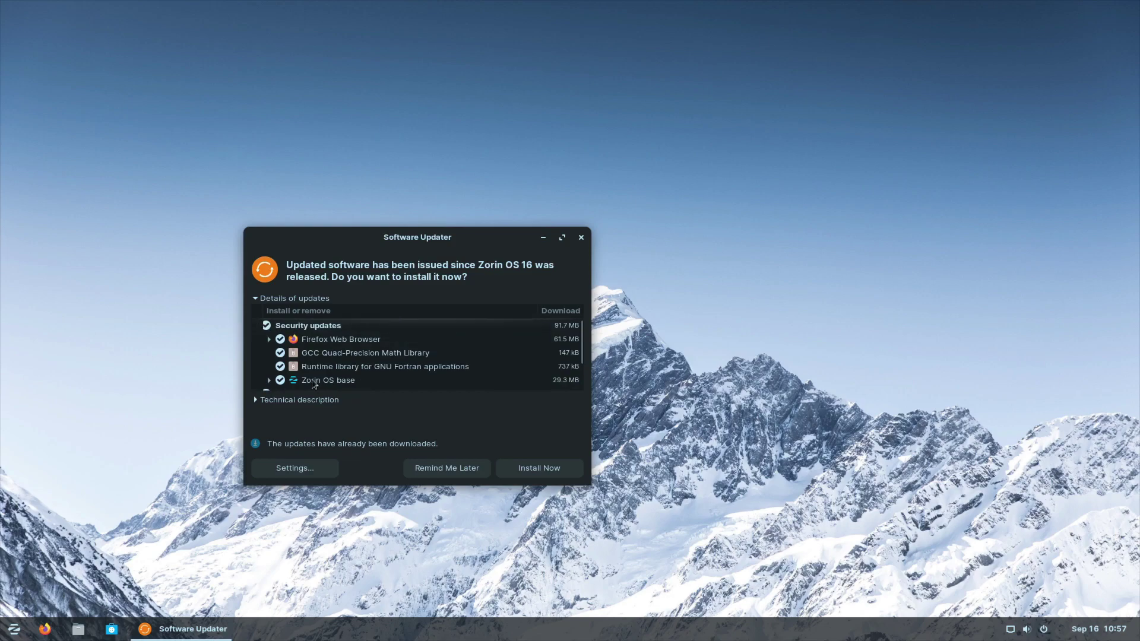
{"action": "left_click", "coordinate": [581, 238]}
Step: Open and dismiss the desktop context menu, then open the start menu
{"action": "right_click", "coordinate": [526, 321]}
{"action": "left_click", "coordinate": [370, 241]}
{"action": "left_click", "coordinate": [18, 631]}
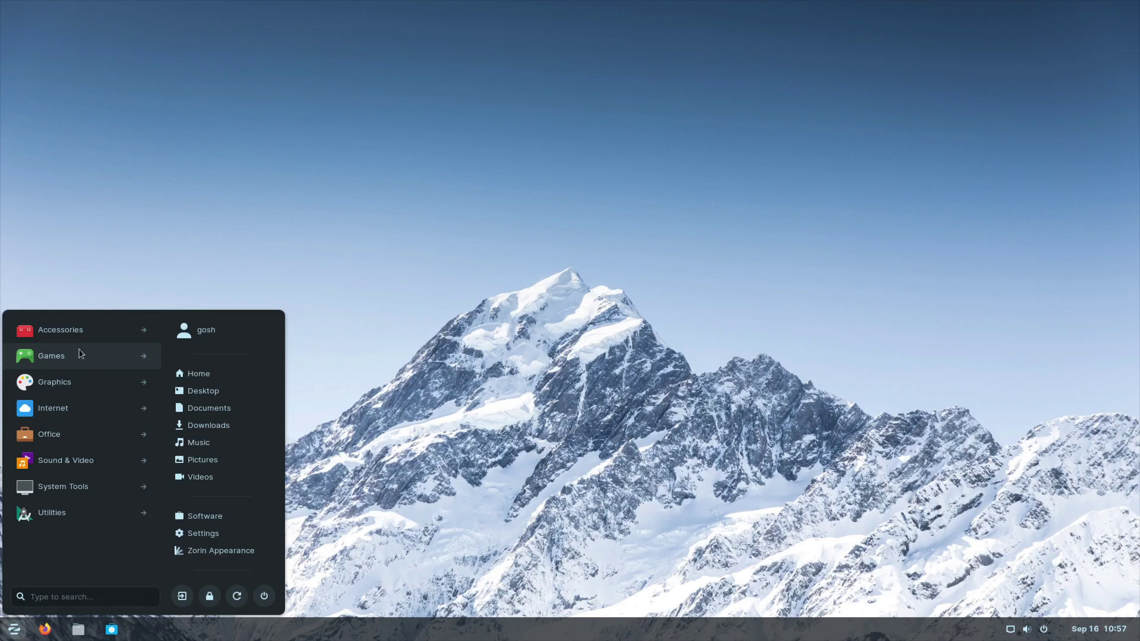
Step: Open Home in Files and check About Files, showing version 3.36.3-stable
{"action": "left_click", "coordinate": [231, 375]}
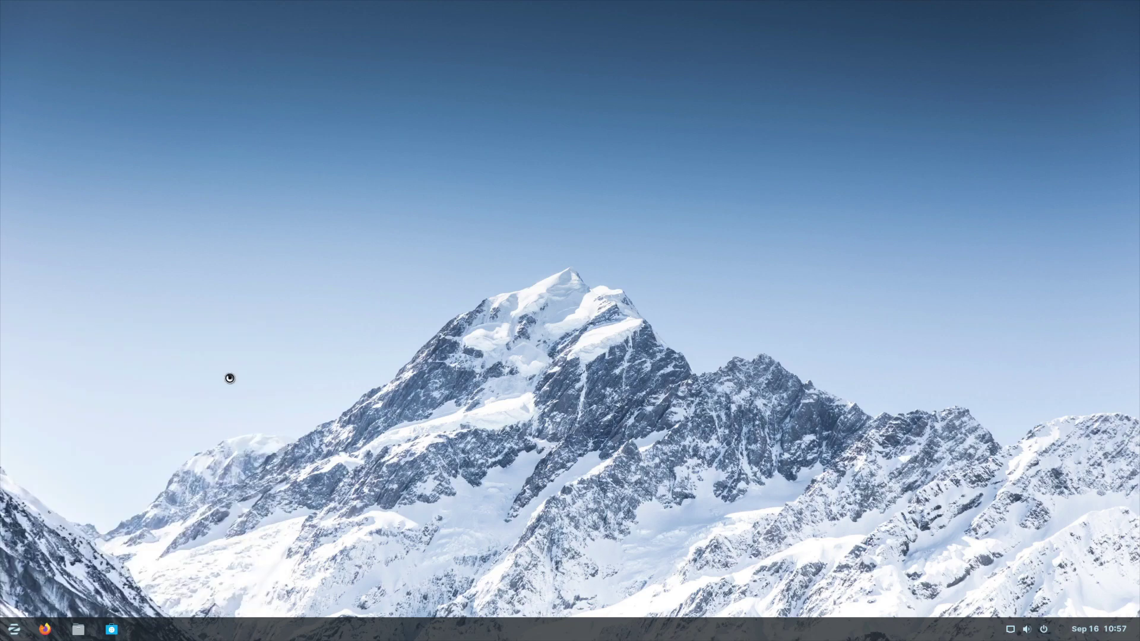
{"action": "left_click", "coordinate": [748, 146]}
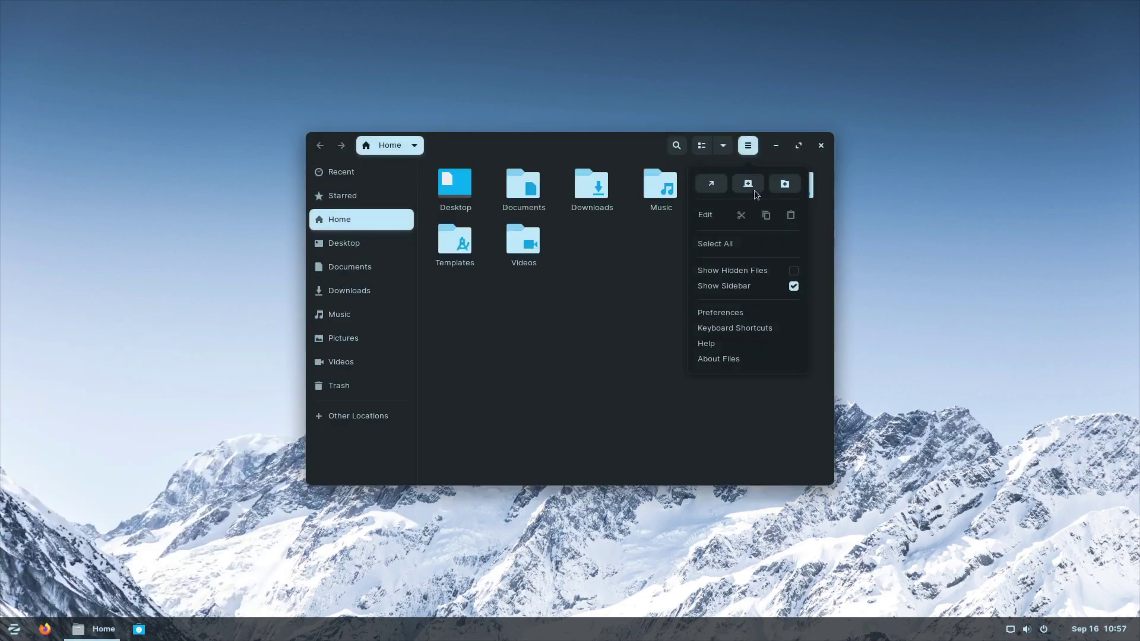
{"action": "left_click", "coordinate": [742, 359]}
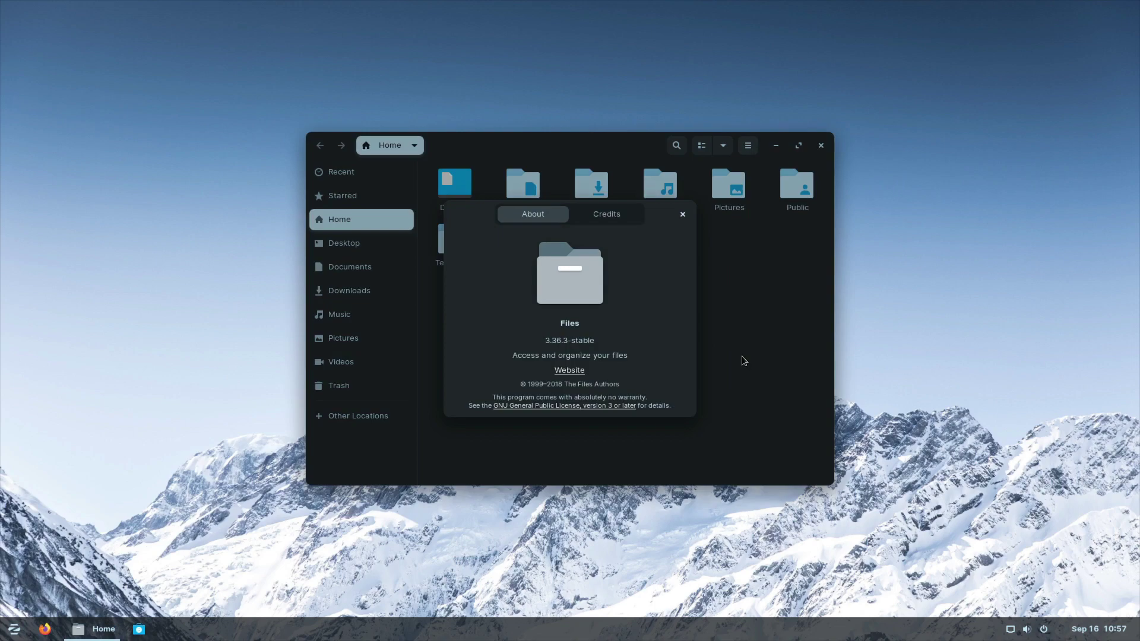
{"action": "left_click", "coordinate": [683, 212]}
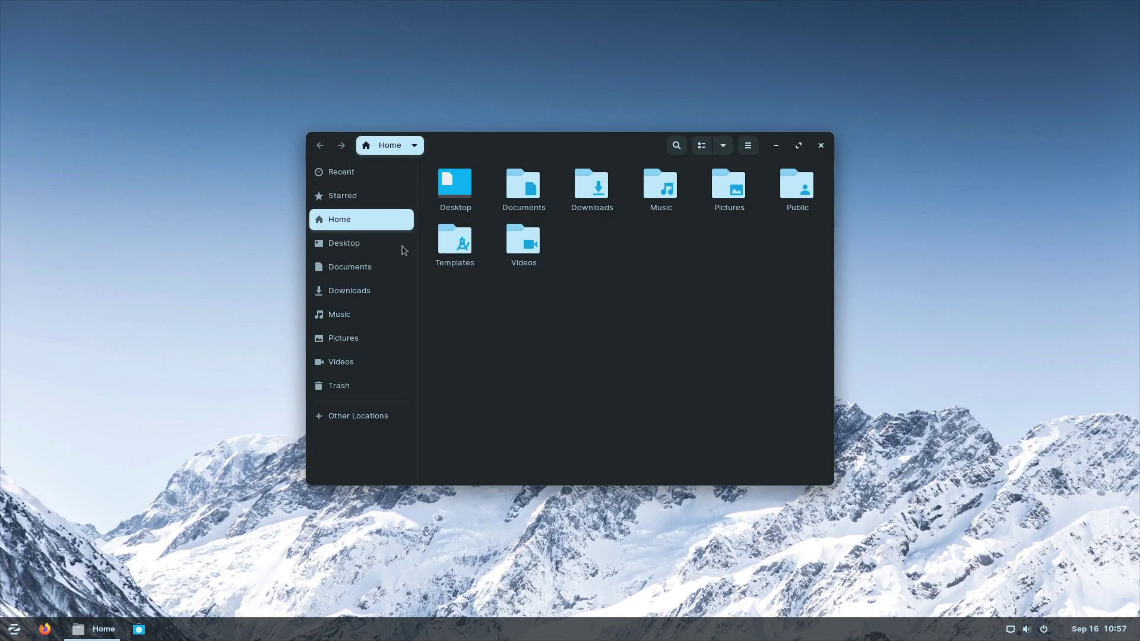
Step: Browse the Downloads, Music and Trash folders, close Files and open the start menu
{"action": "double_click", "coordinate": [600, 193]}
{"action": "left_click", "coordinate": [383, 145]}
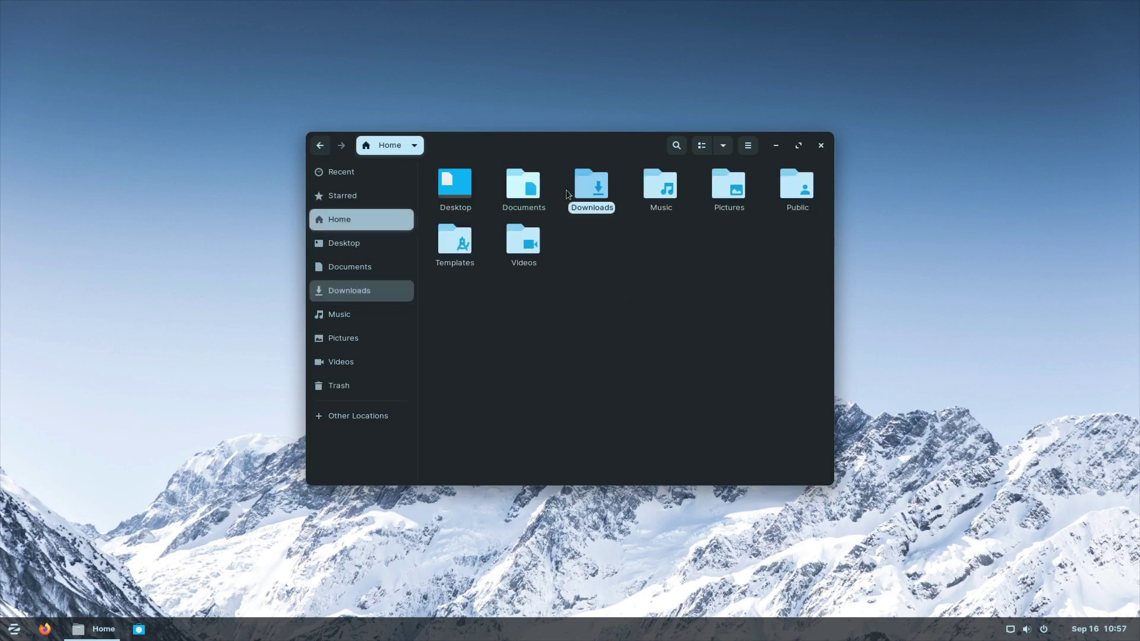
{"action": "double_click", "coordinate": [656, 188]}
{"action": "left_click", "coordinate": [349, 290]}
{"action": "left_click", "coordinate": [339, 386]}
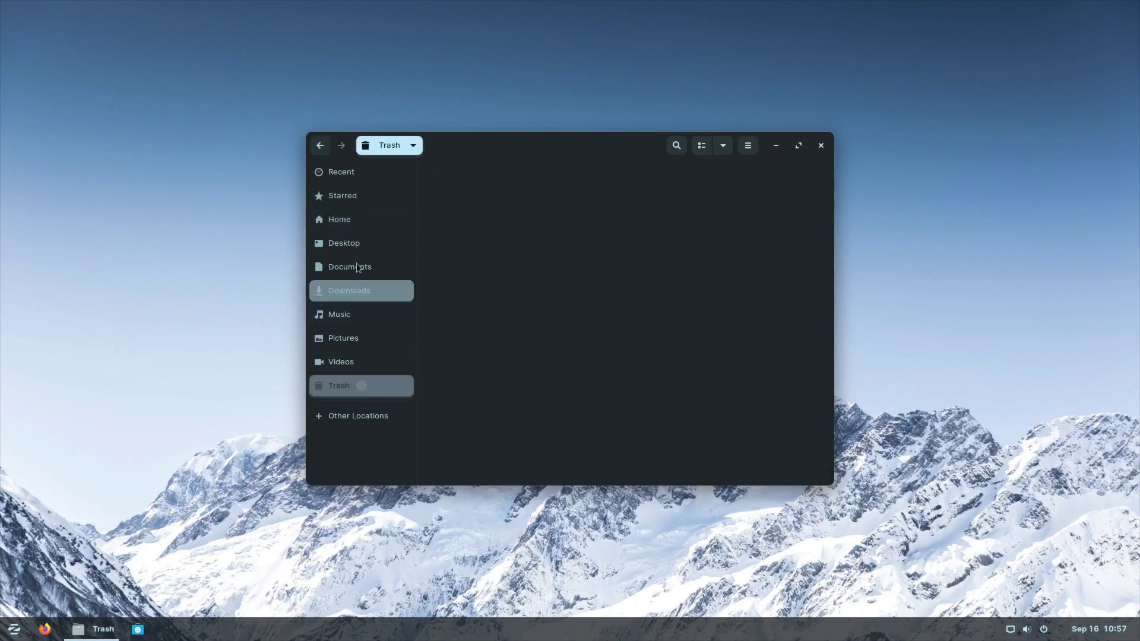
{"action": "left_click", "coordinate": [339, 219]}
{"action": "left_click", "coordinate": [815, 143]}
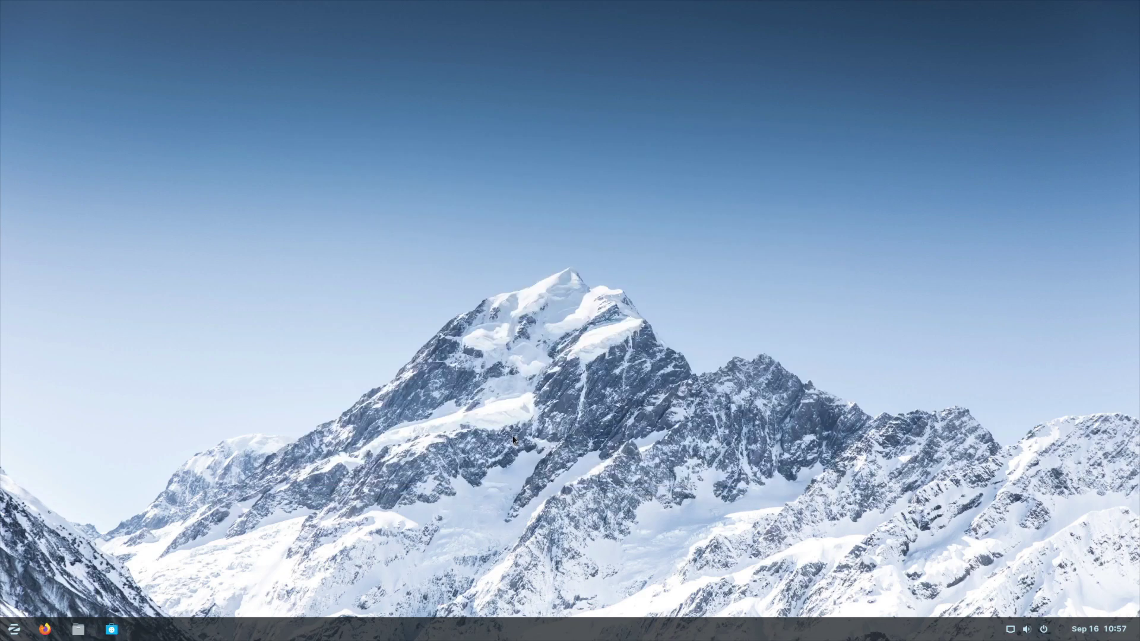
{"action": "key", "text": "super"}
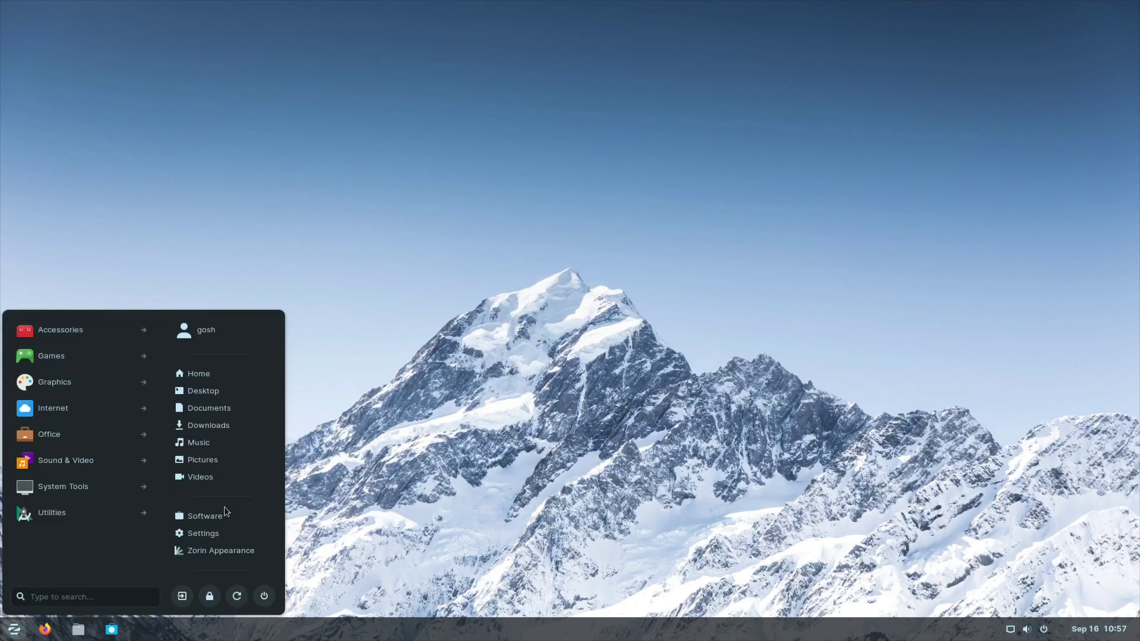
Step: Launch Zorin Software, pass the welcome screen, and check its About and Update Preferences
{"action": "left_click", "coordinate": [219, 517]}
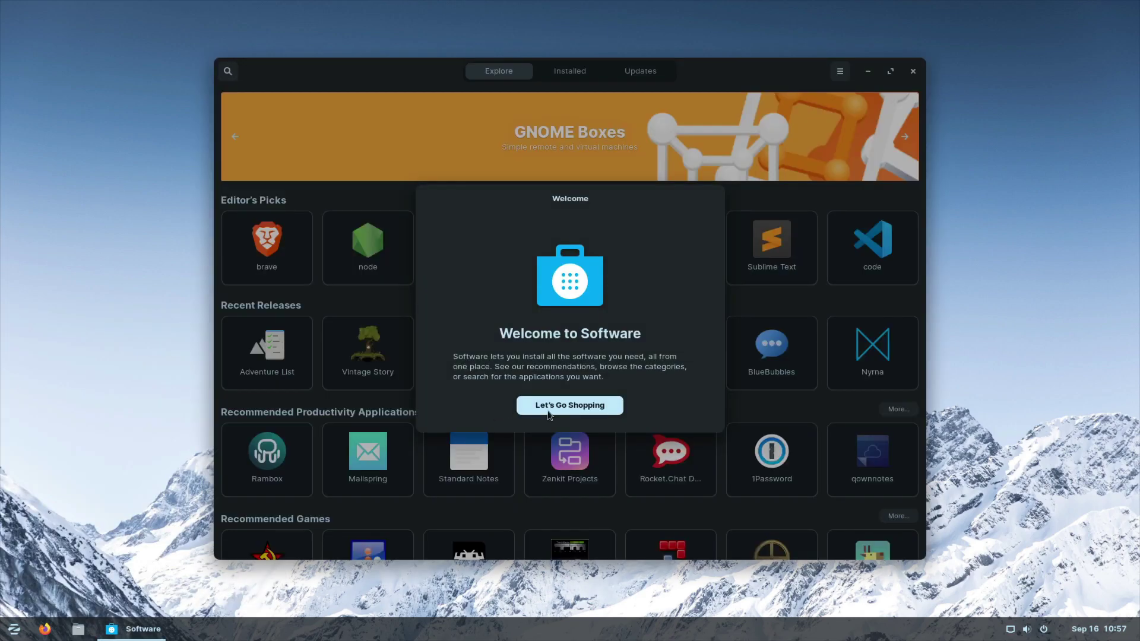
{"action": "left_click", "coordinate": [567, 407]}
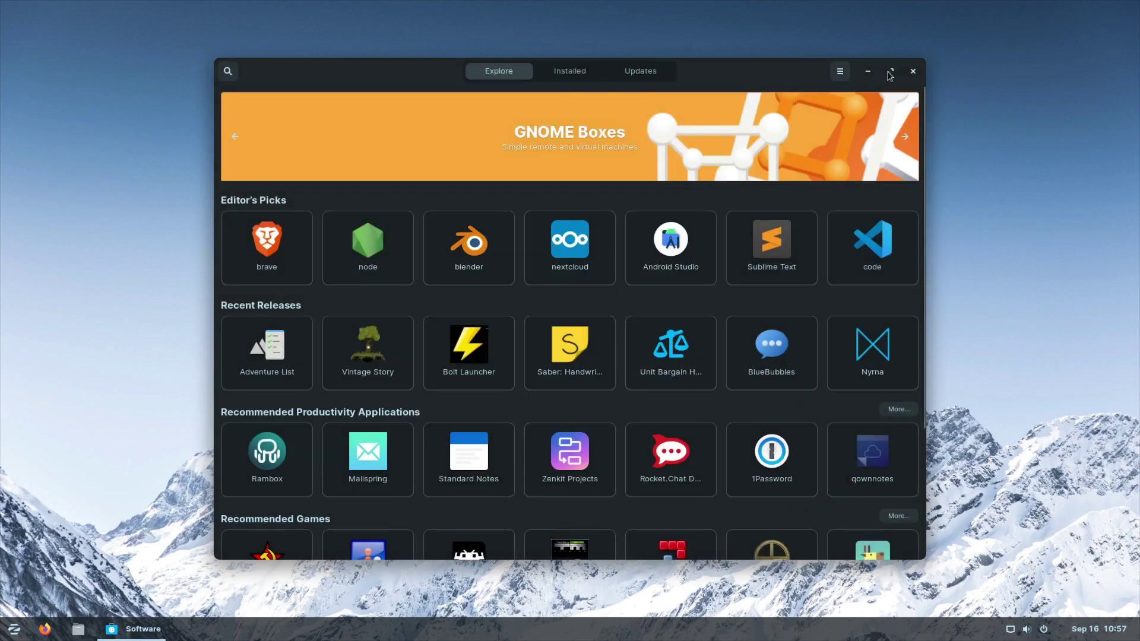
{"action": "left_click", "coordinate": [839, 70]}
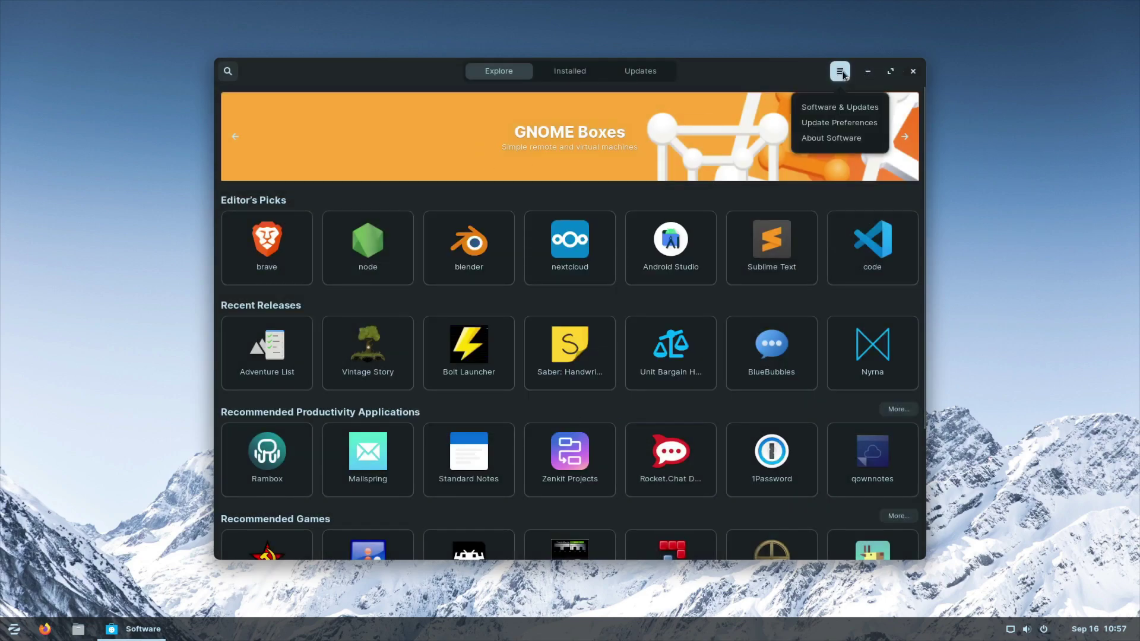
{"action": "left_click", "coordinate": [831, 138]}
{"action": "left_click", "coordinate": [683, 222]}
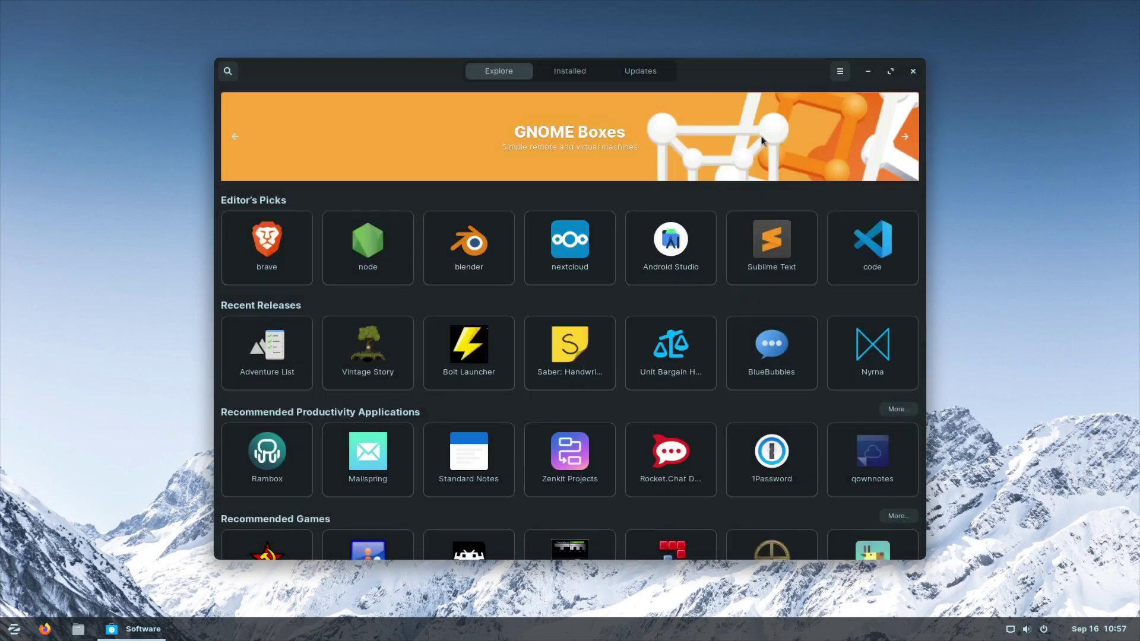
{"action": "left_click", "coordinate": [840, 73]}
{"action": "left_click", "coordinate": [837, 122]}
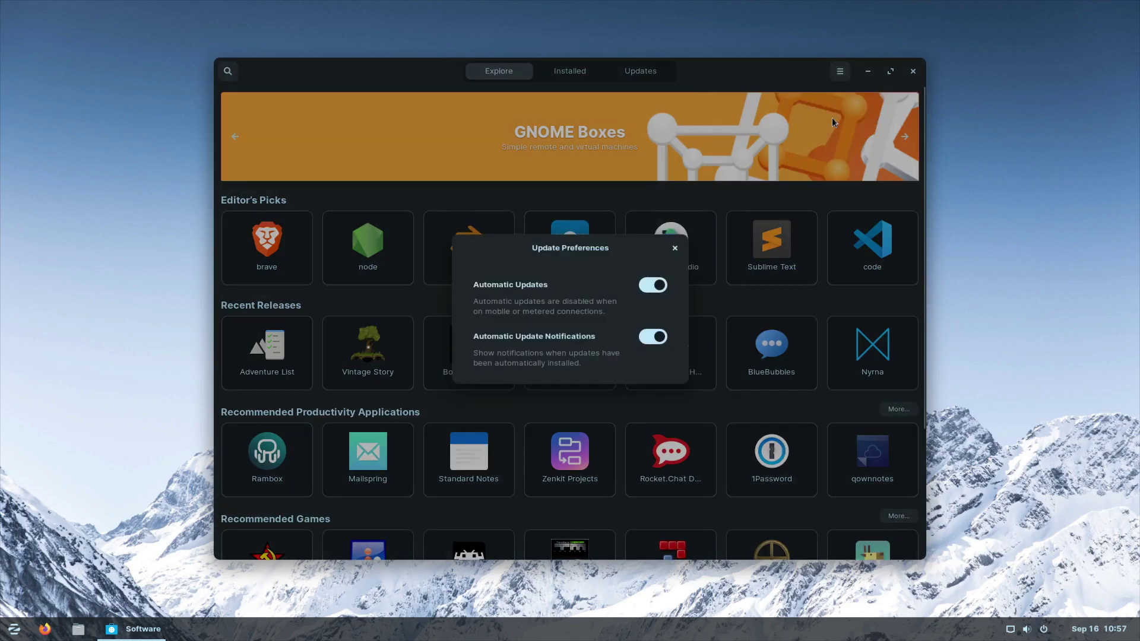
{"action": "left_click", "coordinate": [674, 249]}
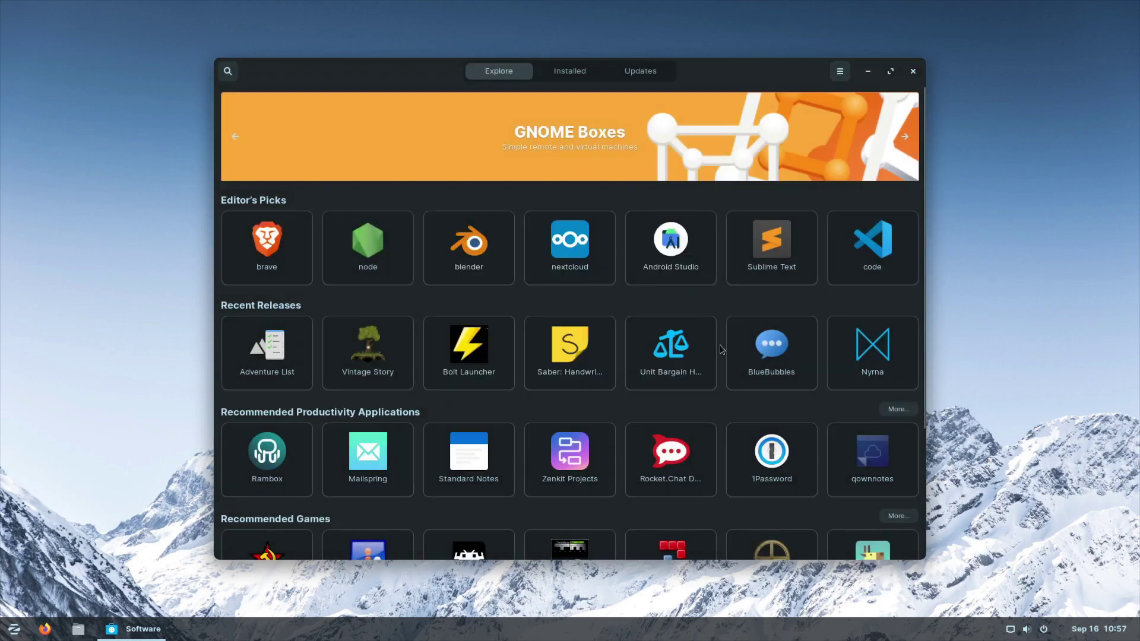
Step: Check Brave's four Snap 1.58.124 channels in the Source list, then return to Explore
{"action": "left_click", "coordinate": [271, 245]}
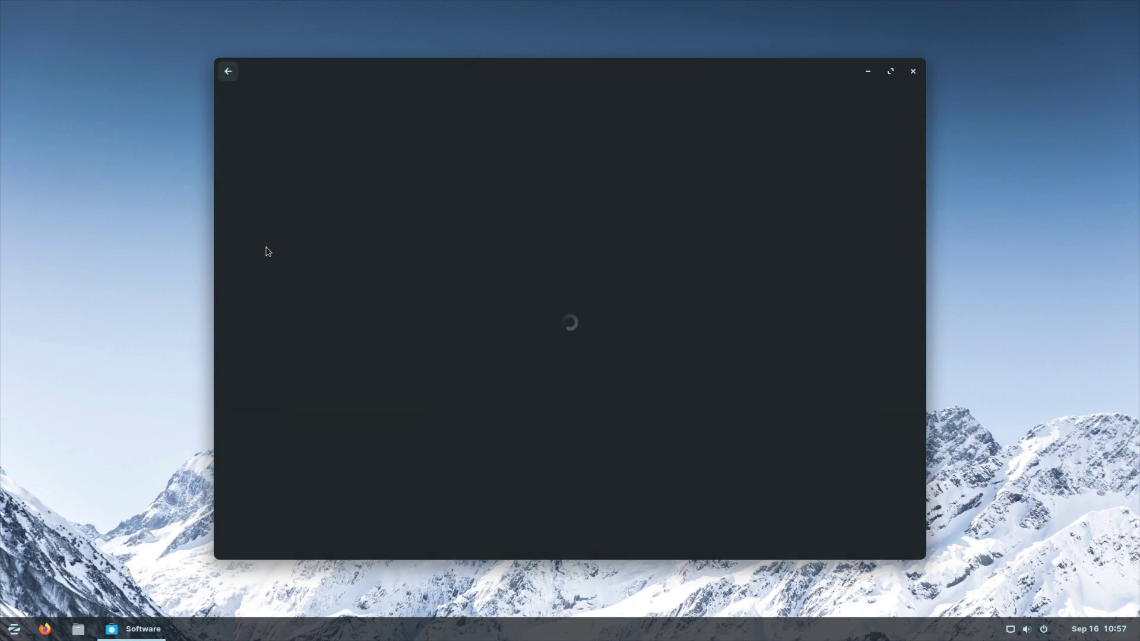
{"action": "left_click", "coordinate": [825, 80]}
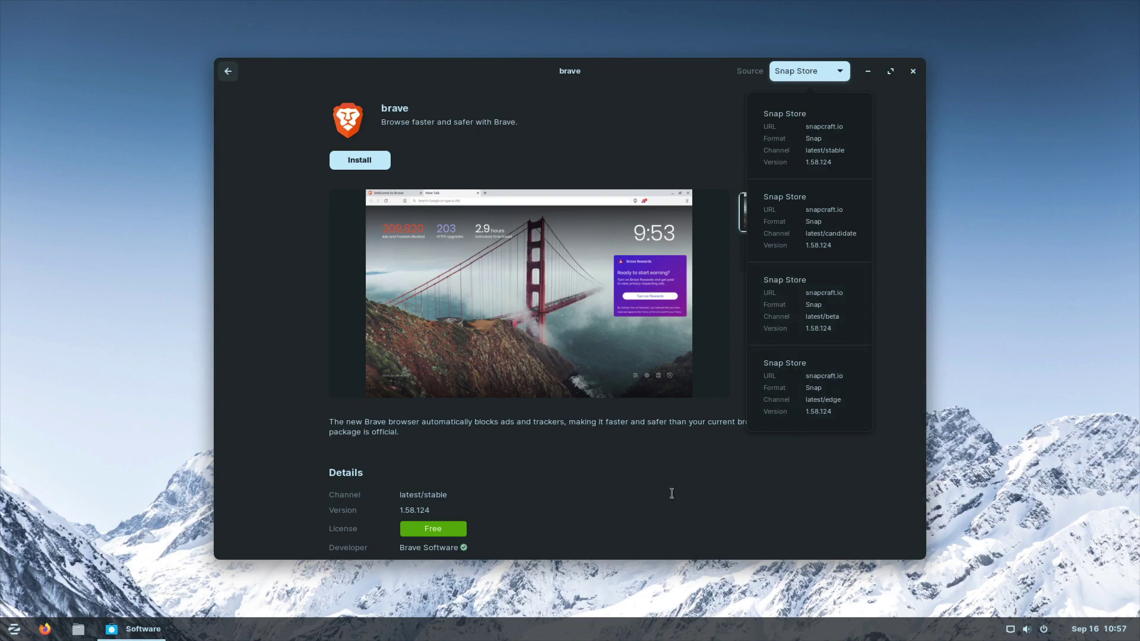
{"action": "left_click", "coordinate": [672, 493]}
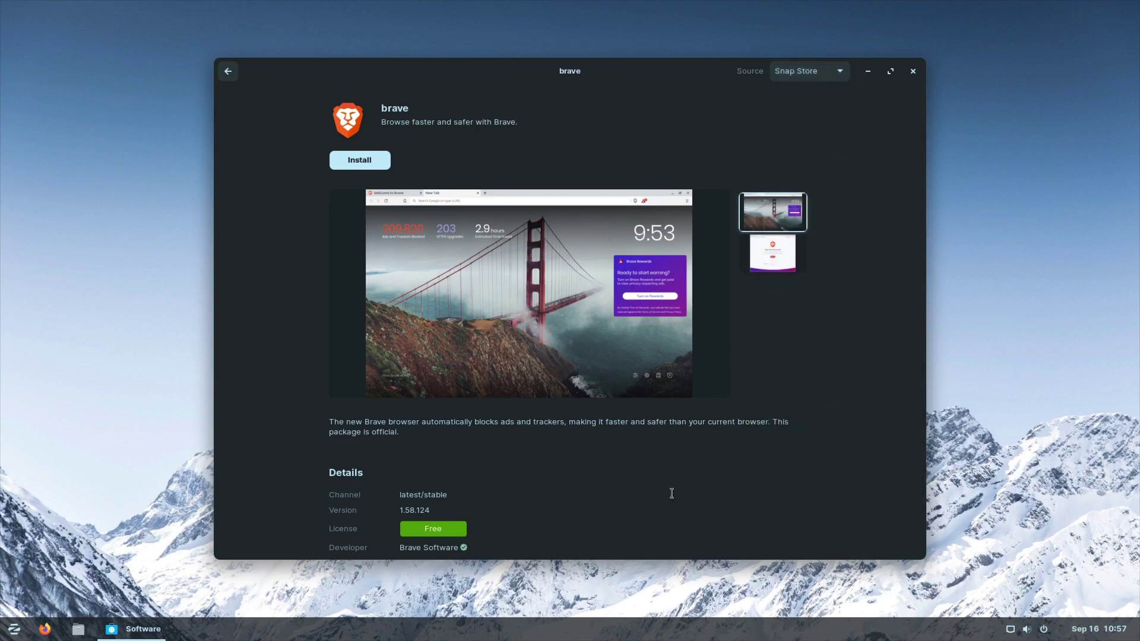
{"action": "left_click", "coordinate": [821, 65]}
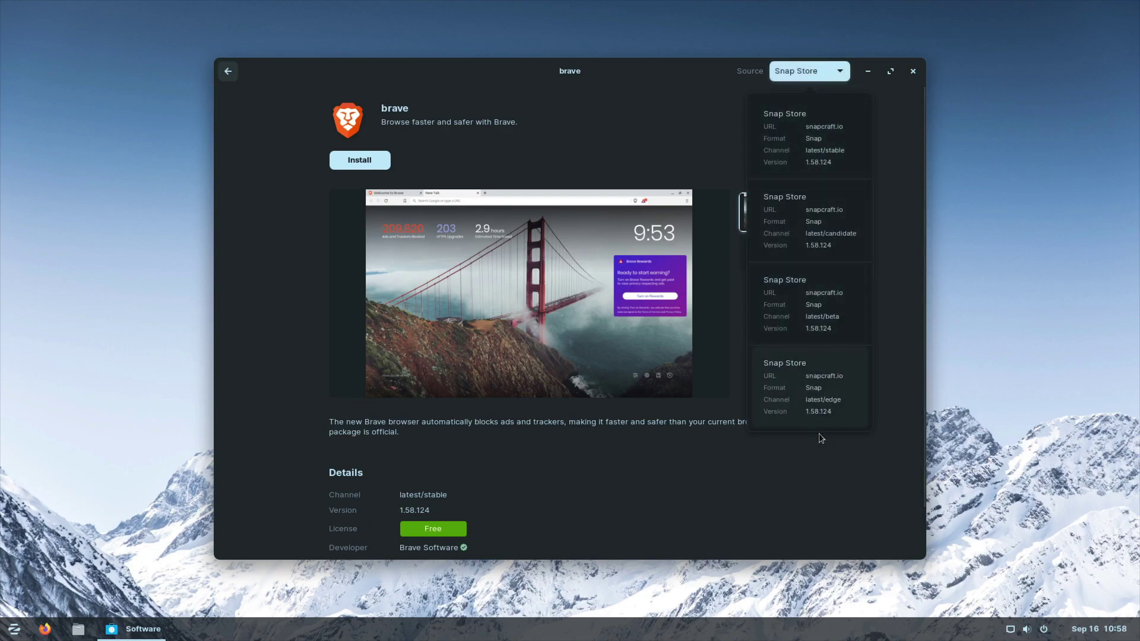
{"action": "left_click", "coordinate": [679, 94]}
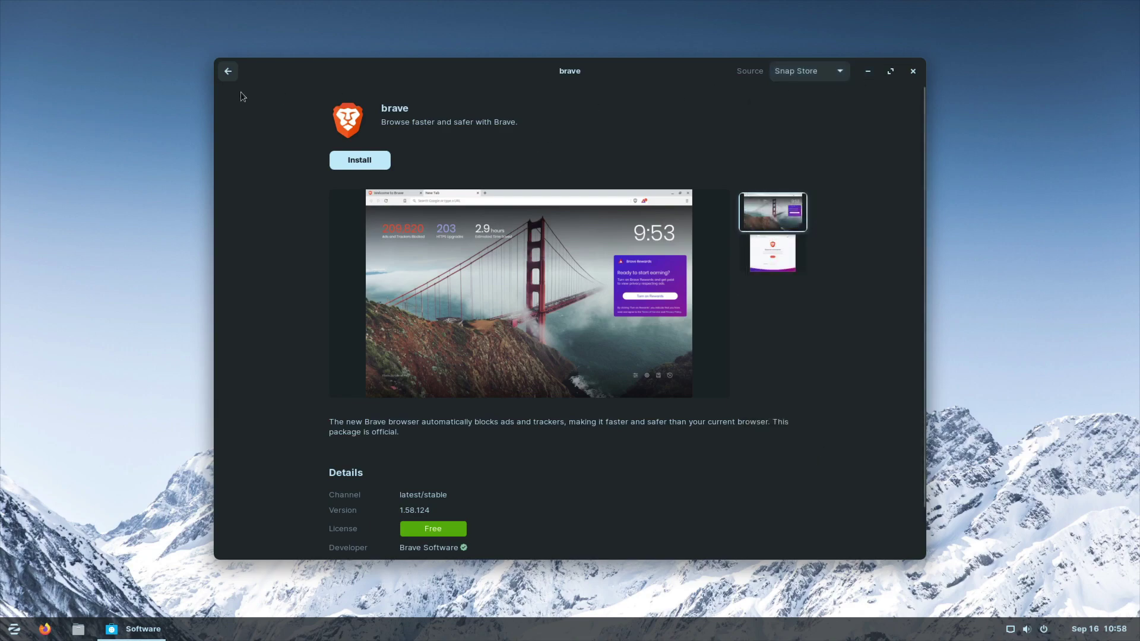
{"action": "left_click", "coordinate": [229, 71]}
Step: Glance at the store's update preferences from its main menu and dismiss them
{"action": "left_click", "coordinate": [836, 69]}
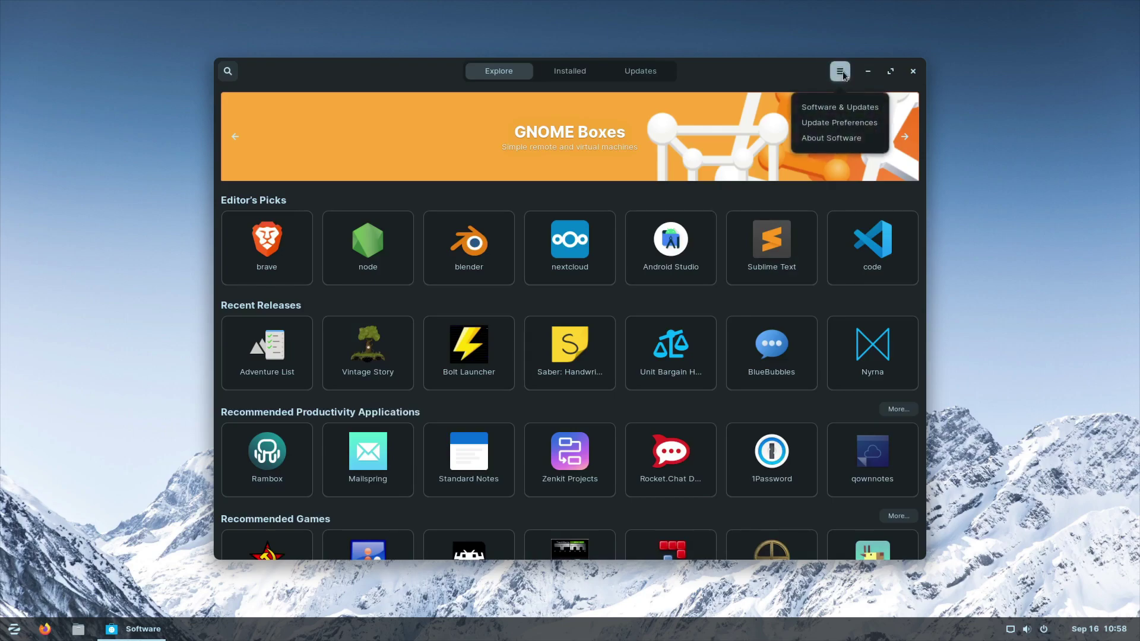
{"action": "left_click", "coordinate": [825, 124]}
{"action": "left_click", "coordinate": [675, 248]}
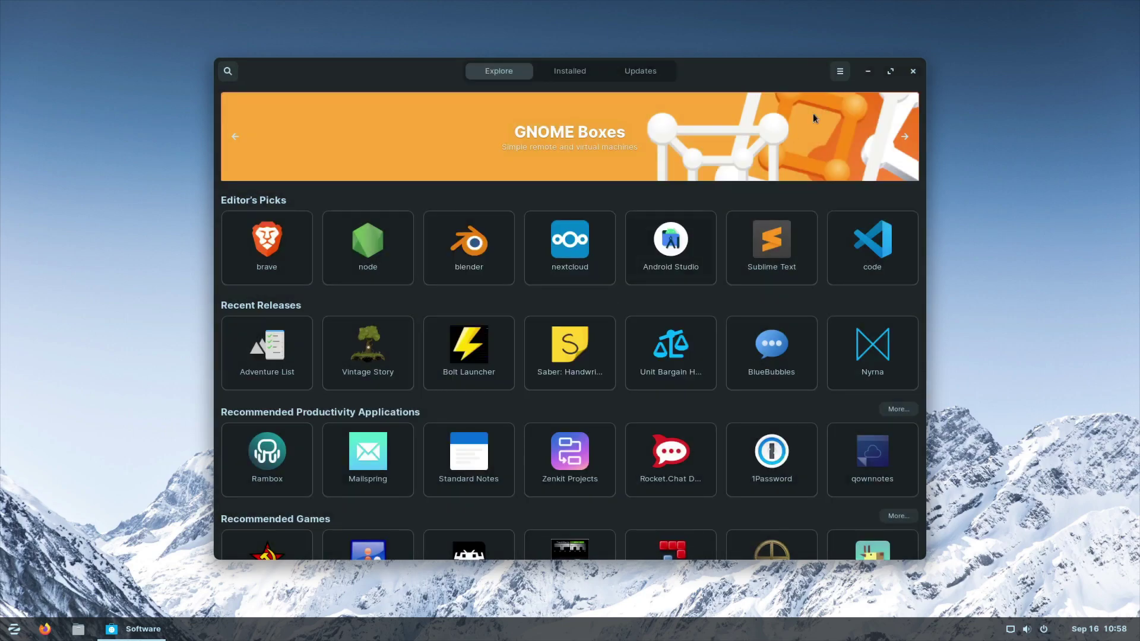
Step: Review Software & Updates' Other Software, Updates, Authentication and Additional Drivers tabs, then close it
{"action": "left_click", "coordinate": [840, 71]}
{"action": "left_click", "coordinate": [839, 110]}
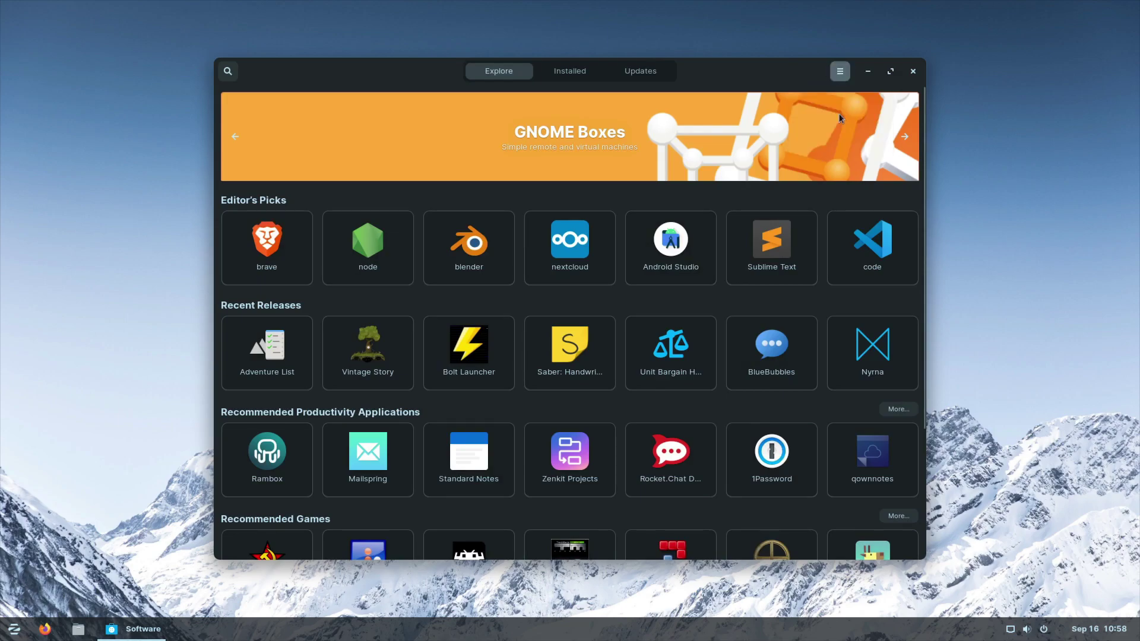
{"action": "left_click", "coordinate": [637, 71]}
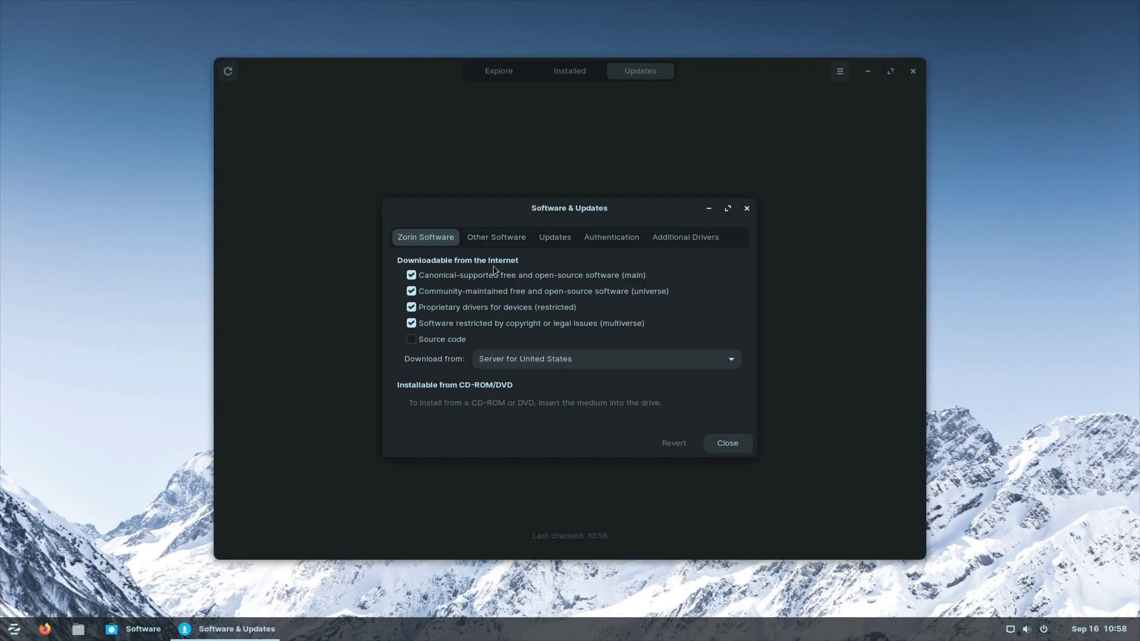
{"action": "left_click", "coordinate": [497, 239]}
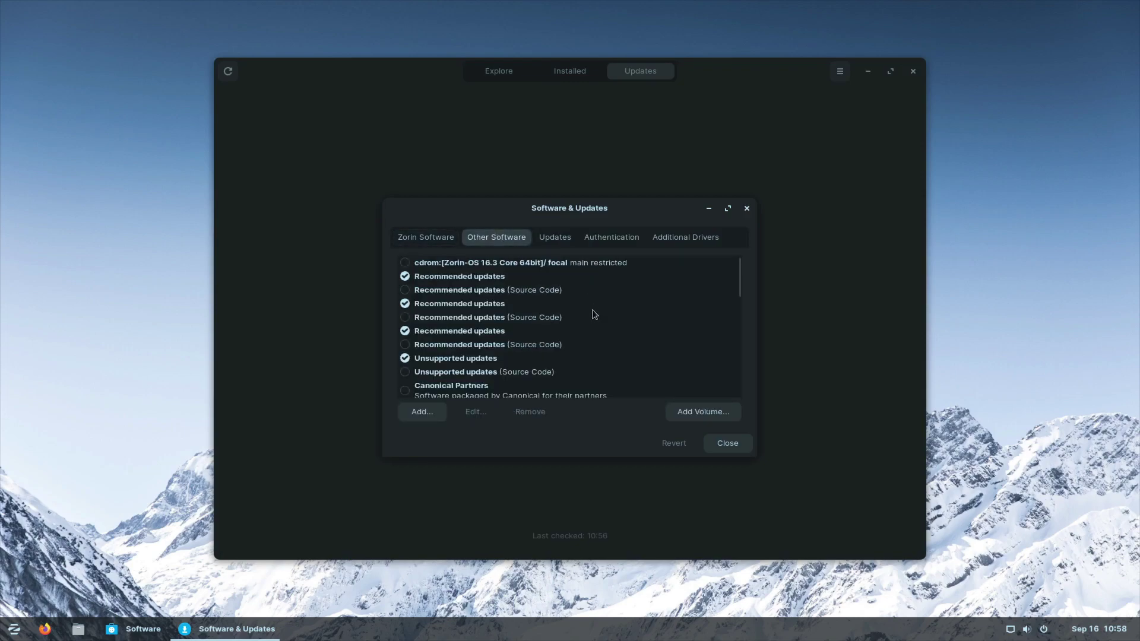
{"action": "scroll", "coordinate": [590, 315], "scroll_direction": "down", "scroll_amount": 4}
{"action": "left_click", "coordinate": [564, 238]}
{"action": "left_click", "coordinate": [612, 237]}
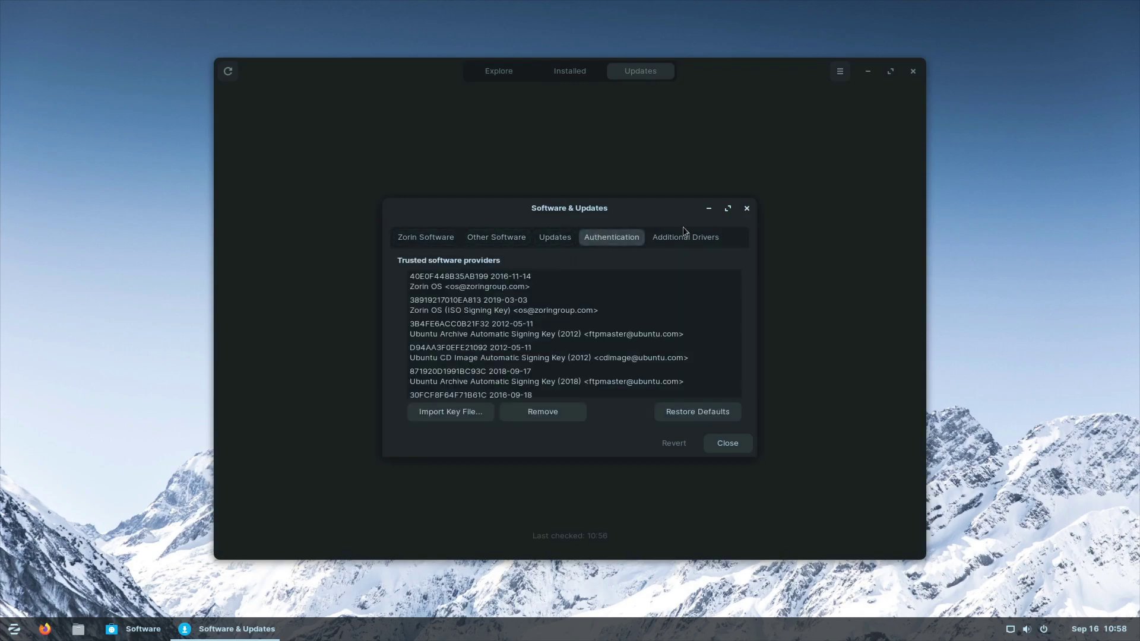
{"action": "left_click", "coordinate": [696, 235]}
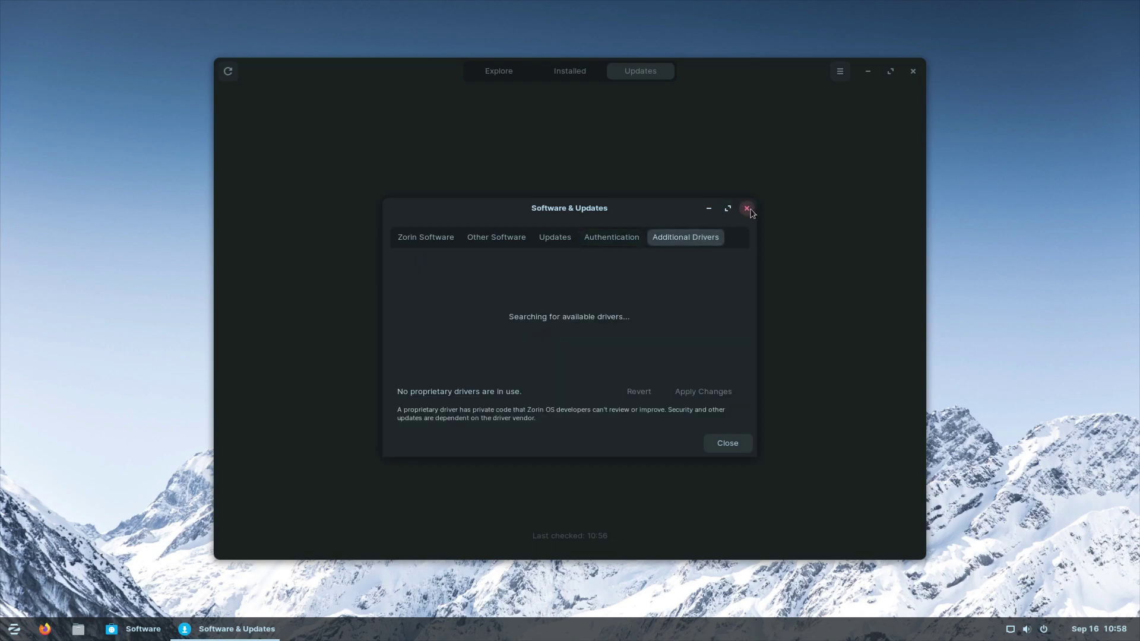
{"action": "left_click", "coordinate": [718, 441]}
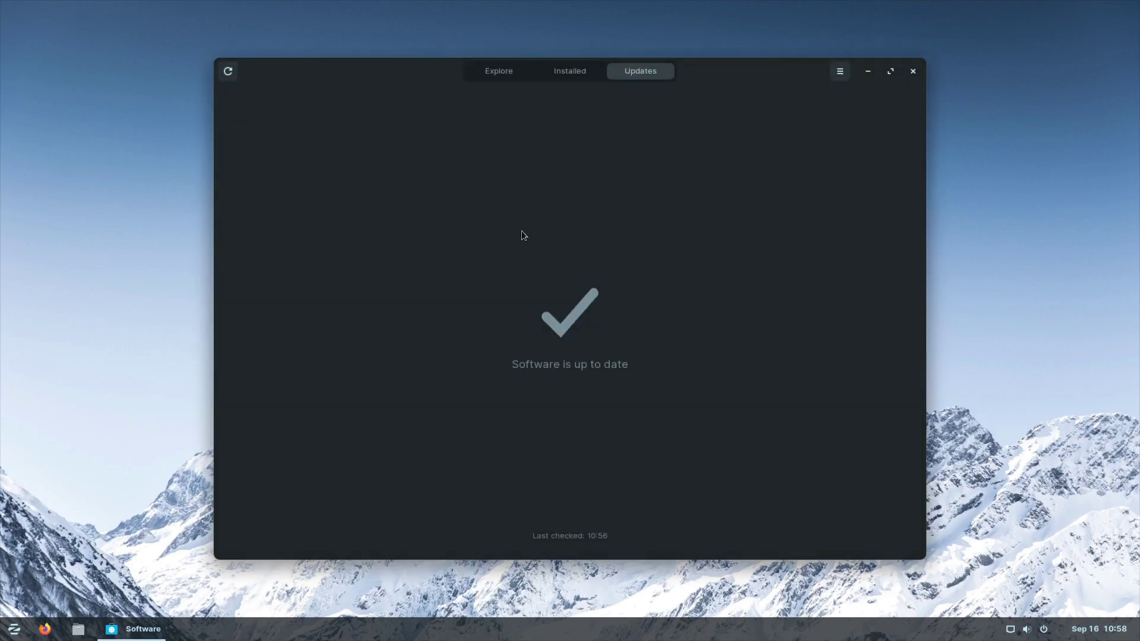
Step: Close Software, launch Zorin Appearance, and view its theme and interface options
{"action": "left_click", "coordinate": [913, 71]}
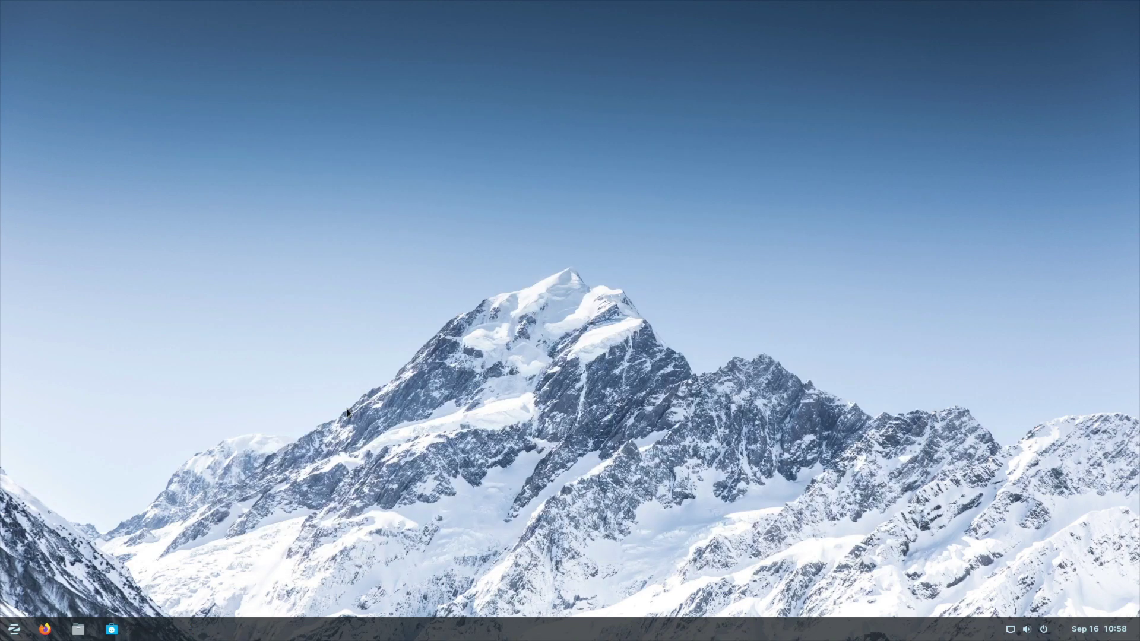
{"action": "left_click", "coordinate": [13, 629]}
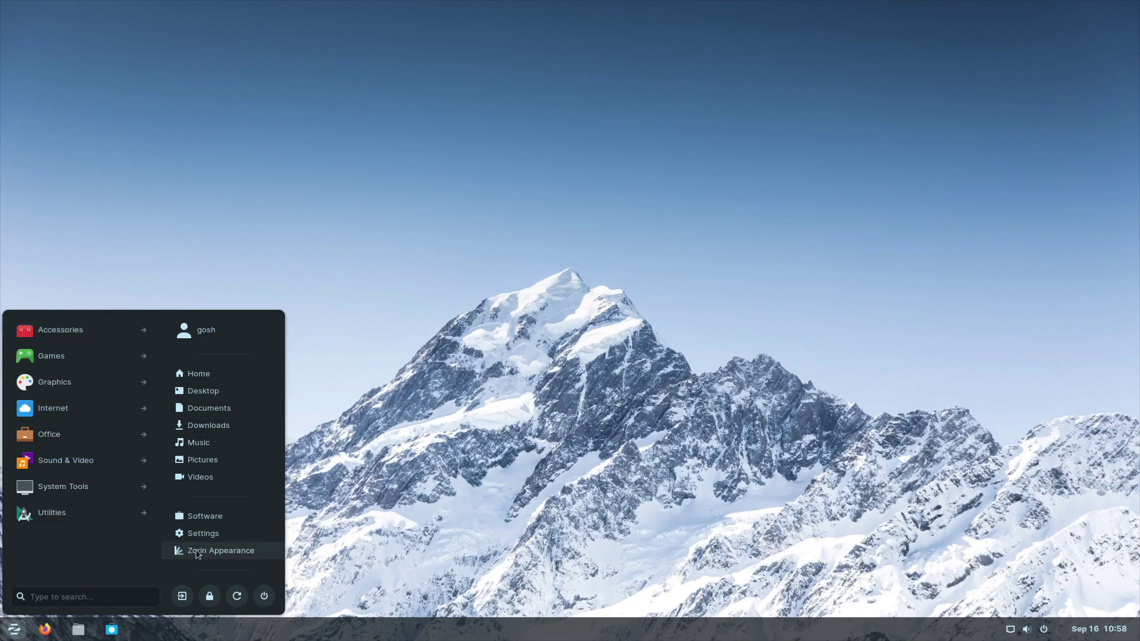
{"action": "left_click", "coordinate": [198, 552]}
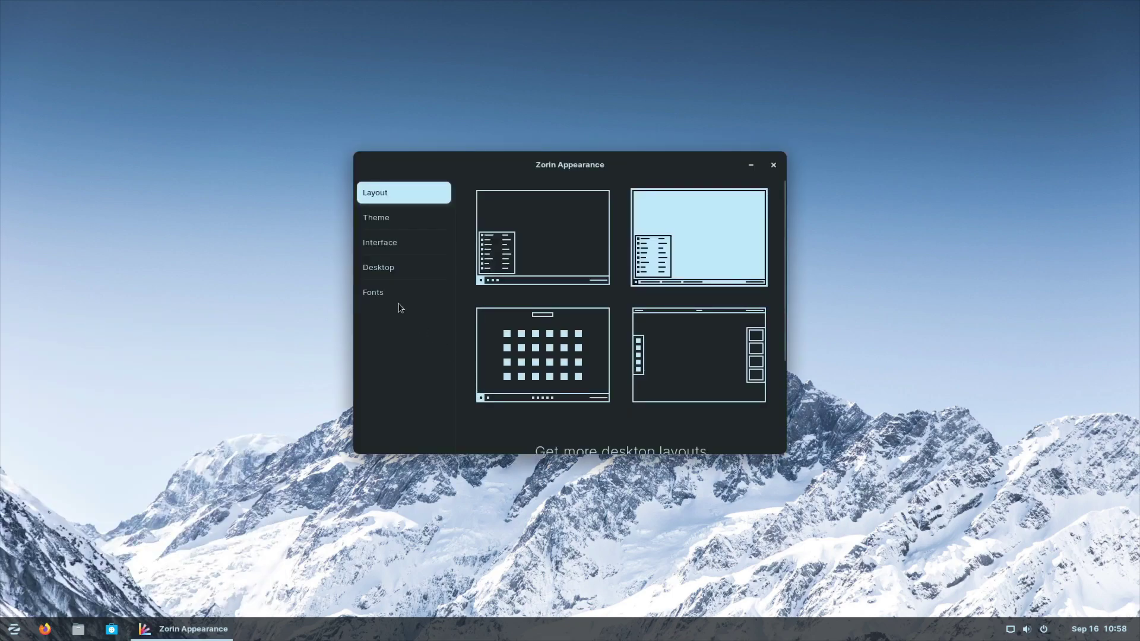
{"action": "left_click", "coordinate": [389, 221]}
{"action": "left_click", "coordinate": [390, 250]}
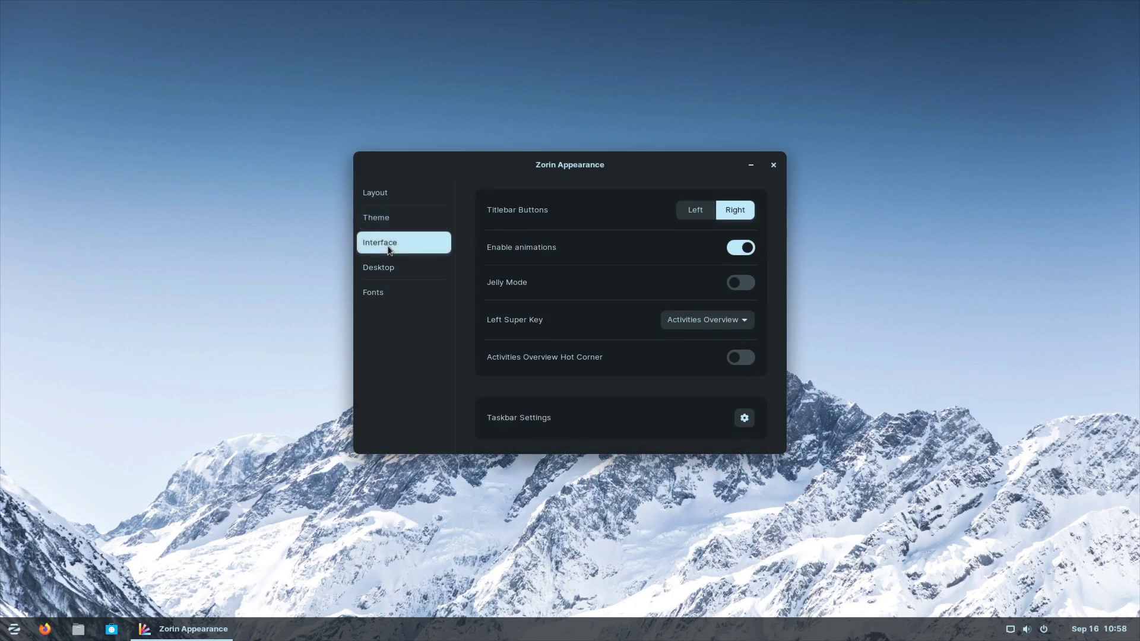
Step: Try titlebar buttons on the left, restore them right, and test Jelly Mode before turning it off
{"action": "left_click", "coordinate": [690, 212]}
{"action": "left_click", "coordinate": [737, 211]}
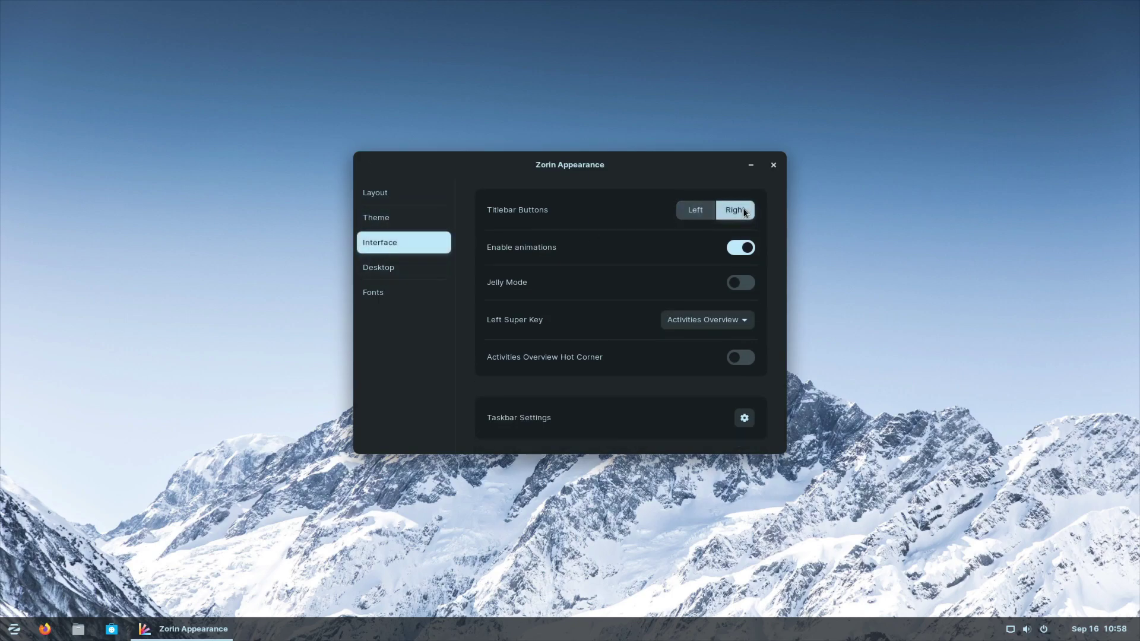
{"action": "left_click", "coordinate": [742, 283]}
{"action": "left_click_drag", "start_coordinate": [576, 161], "coordinate": [526, 186]}
{"action": "left_click", "coordinate": [636, 330]}
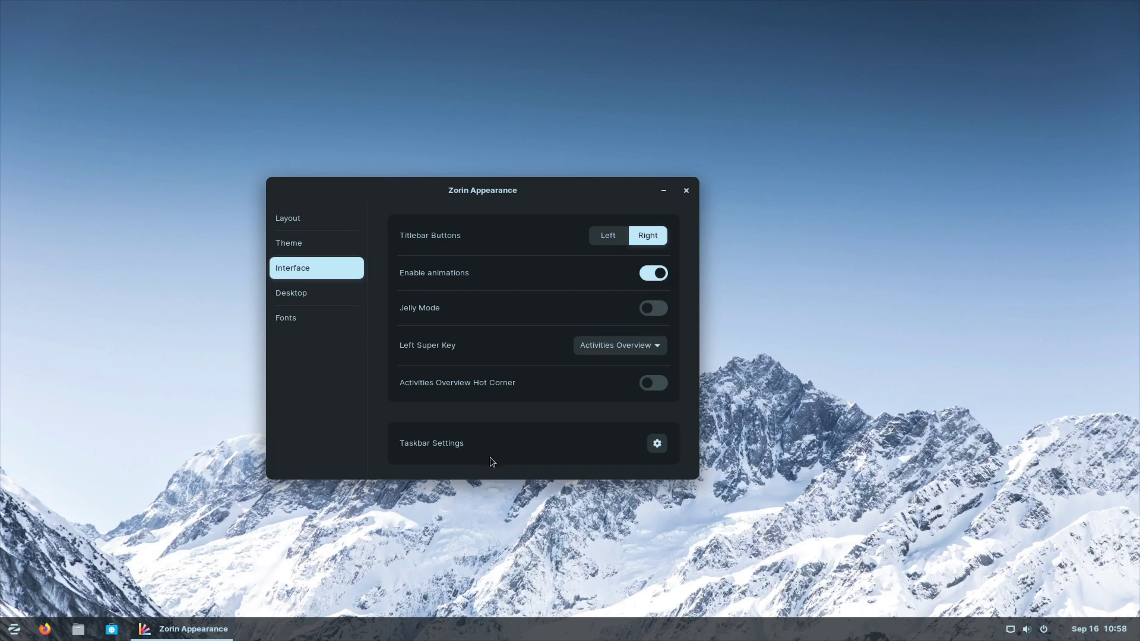
Step: Browse the taskbar settings' Position, Behaviour, Action and Style tabs, then close that window
{"action": "left_click", "coordinate": [657, 444]}
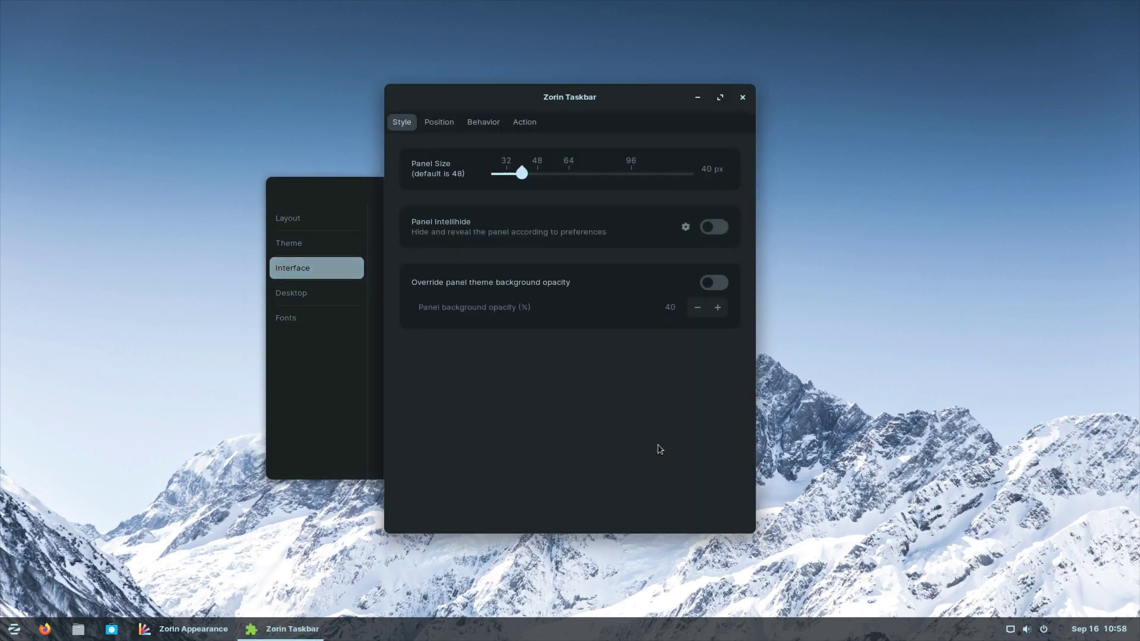
{"action": "left_click", "coordinate": [436, 122]}
{"action": "left_click", "coordinate": [482, 123]}
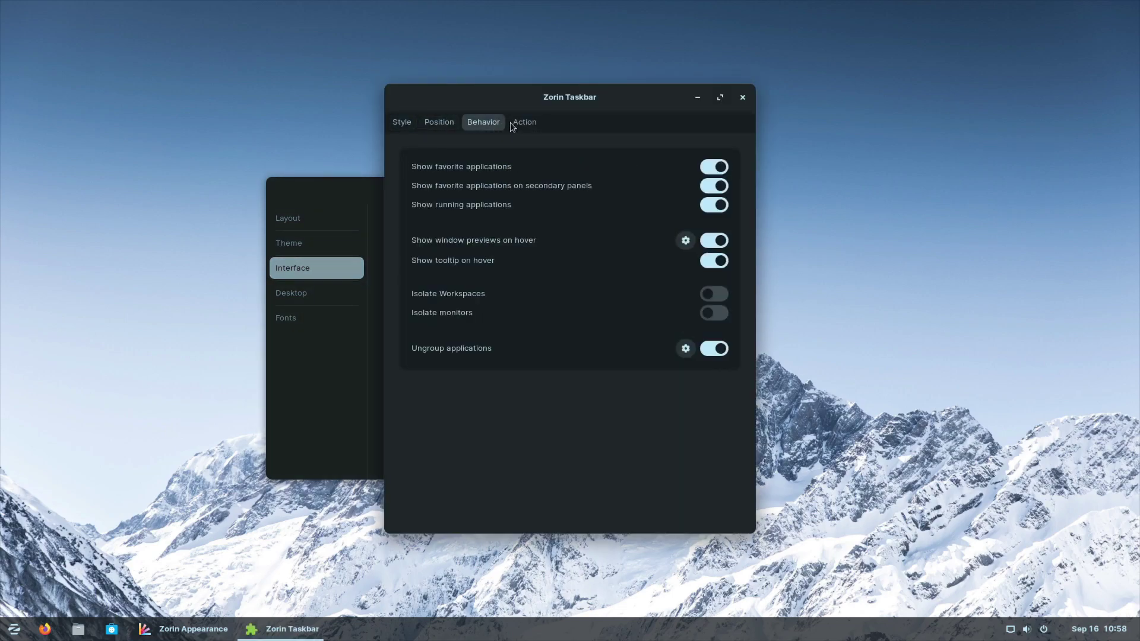
{"action": "left_click", "coordinate": [523, 122]}
{"action": "left_click", "coordinate": [402, 125]}
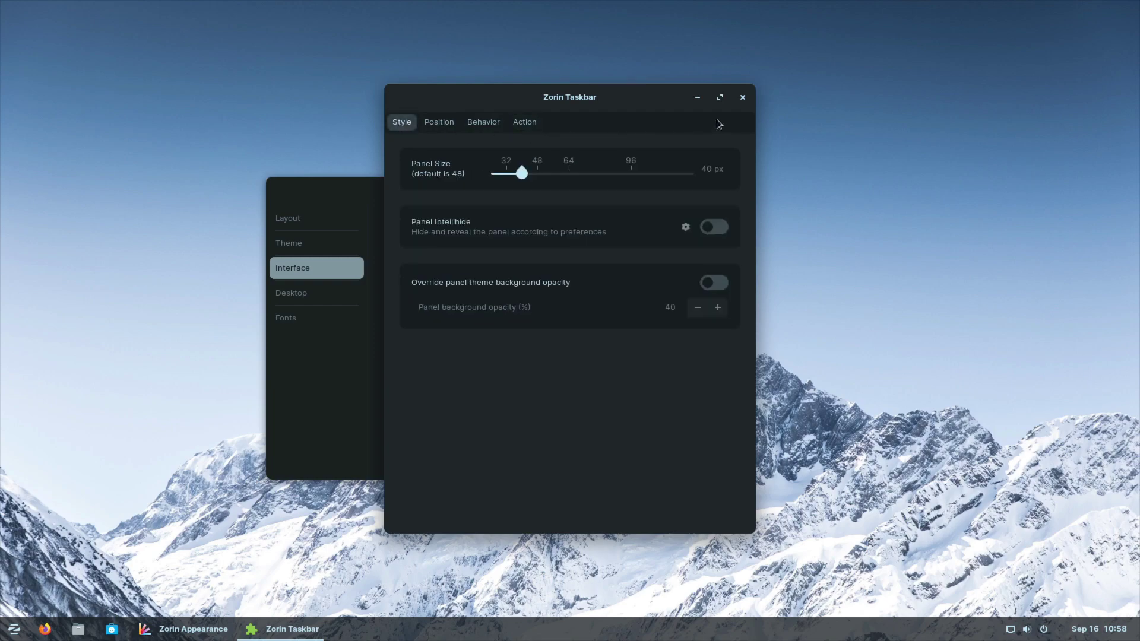
{"action": "left_click", "coordinate": [742, 97]}
Step: Look at the font settings, return to layout, and close Zorin Appearance
{"action": "left_click", "coordinate": [355, 319]}
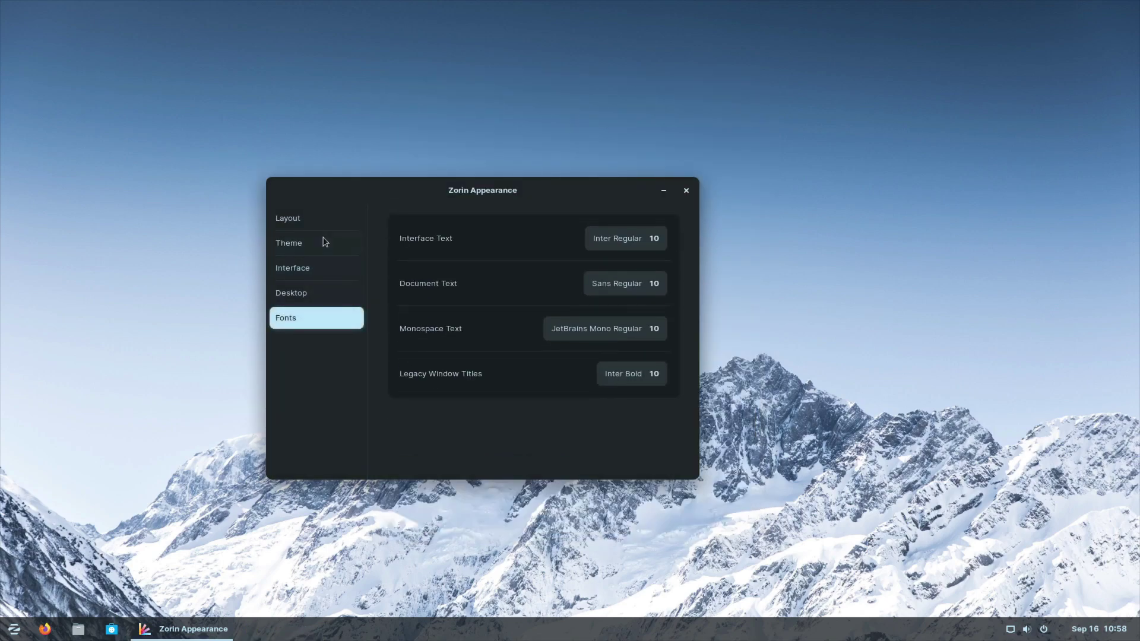
{"action": "left_click", "coordinate": [316, 218]}
{"action": "left_click", "coordinate": [685, 190]}
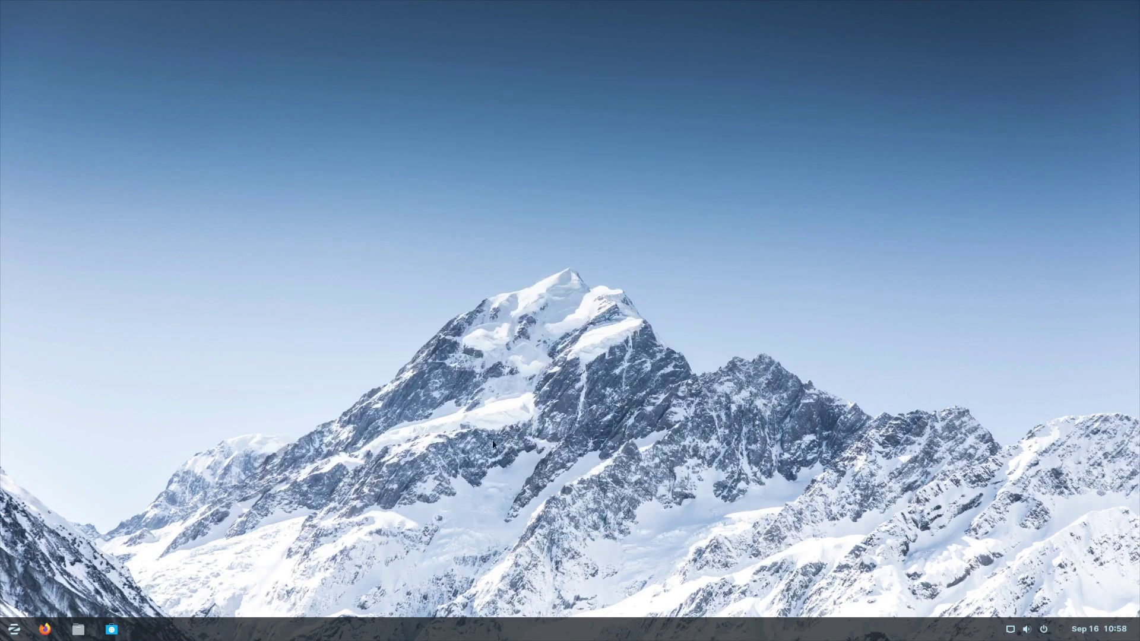
Step: Dismiss the desktop context menu and launch To Do from Accessories
{"action": "right_click", "coordinate": [469, 428]}
{"action": "left_click", "coordinate": [314, 340]}
{"action": "left_click", "coordinate": [12, 631]}
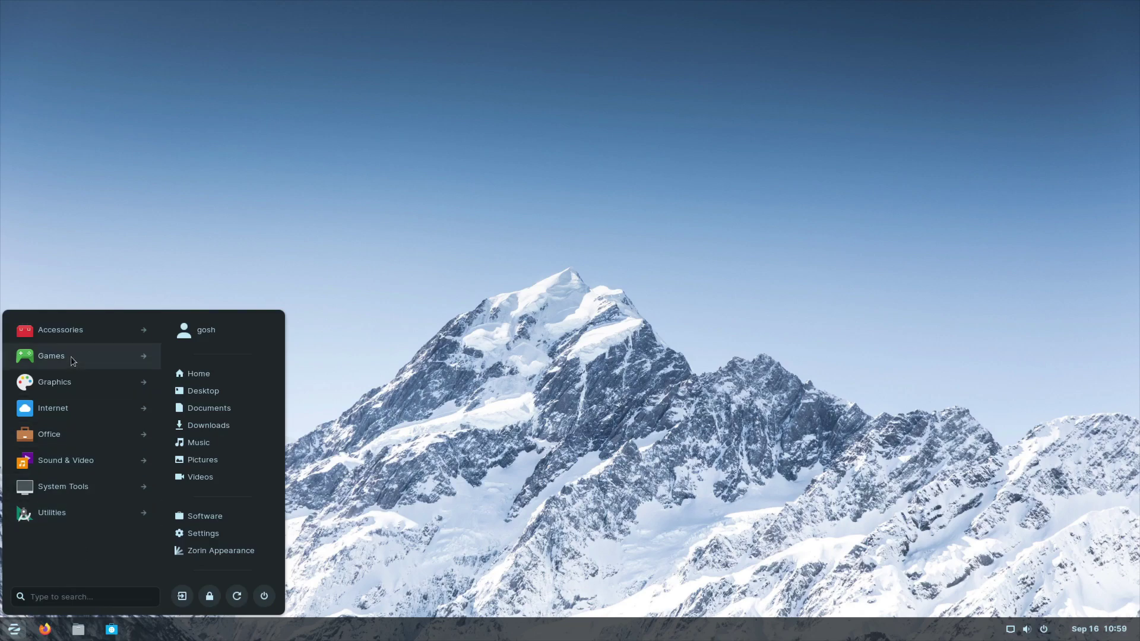
{"action": "left_click", "coordinate": [67, 337]}
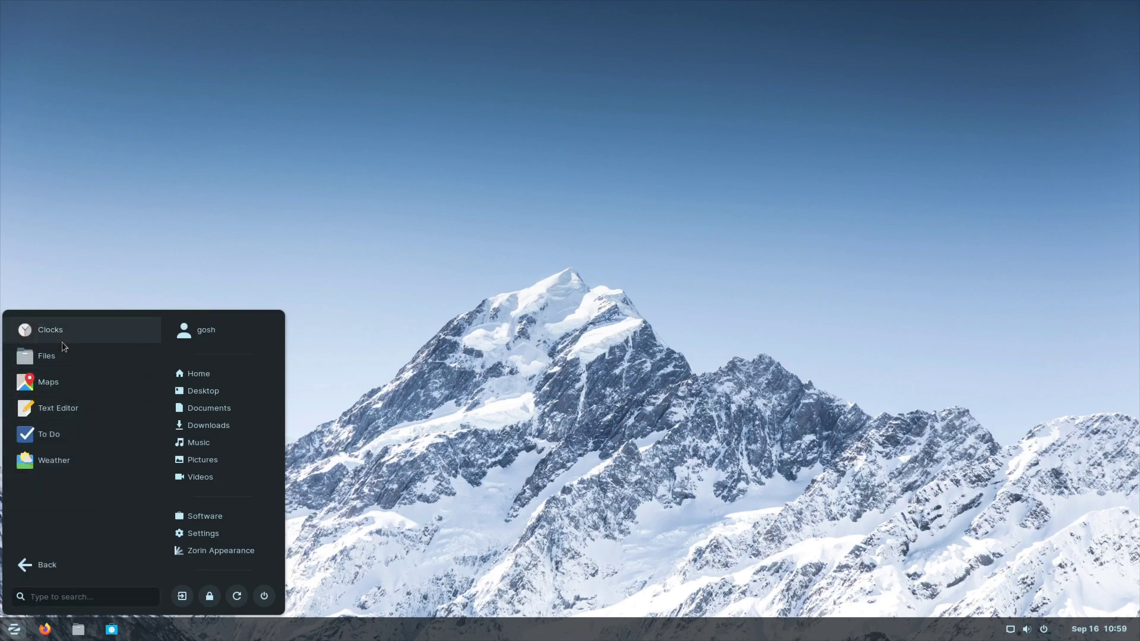
{"action": "left_click", "coordinate": [65, 433]}
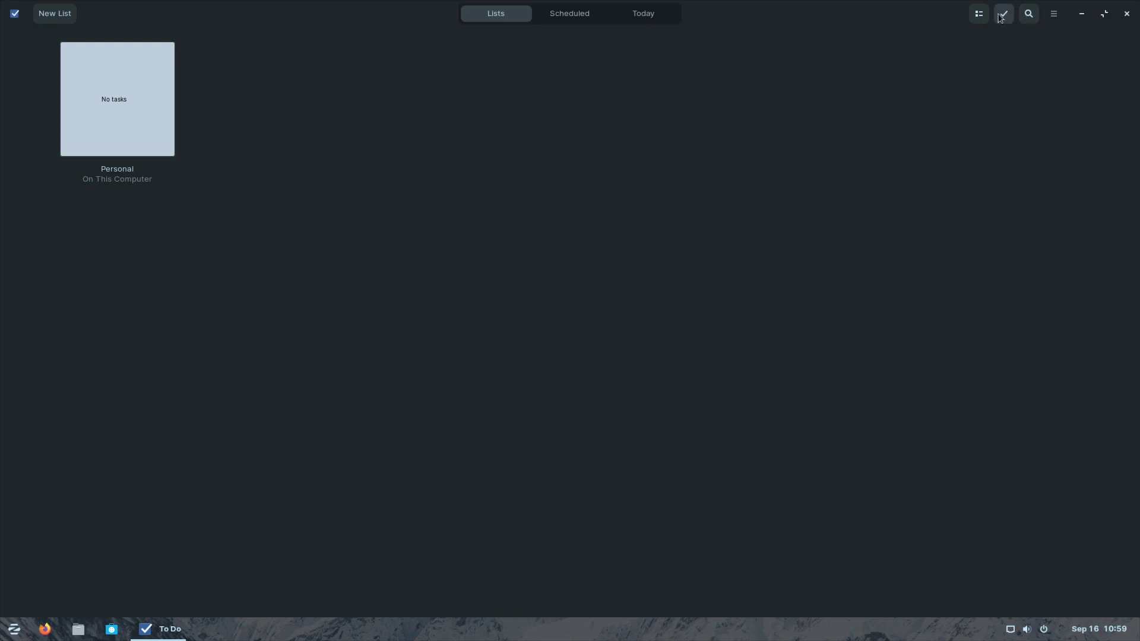
Step: View the empty Personal list and its options menu, close To Do, and bring up the application menu
{"action": "left_click", "coordinate": [151, 77]}
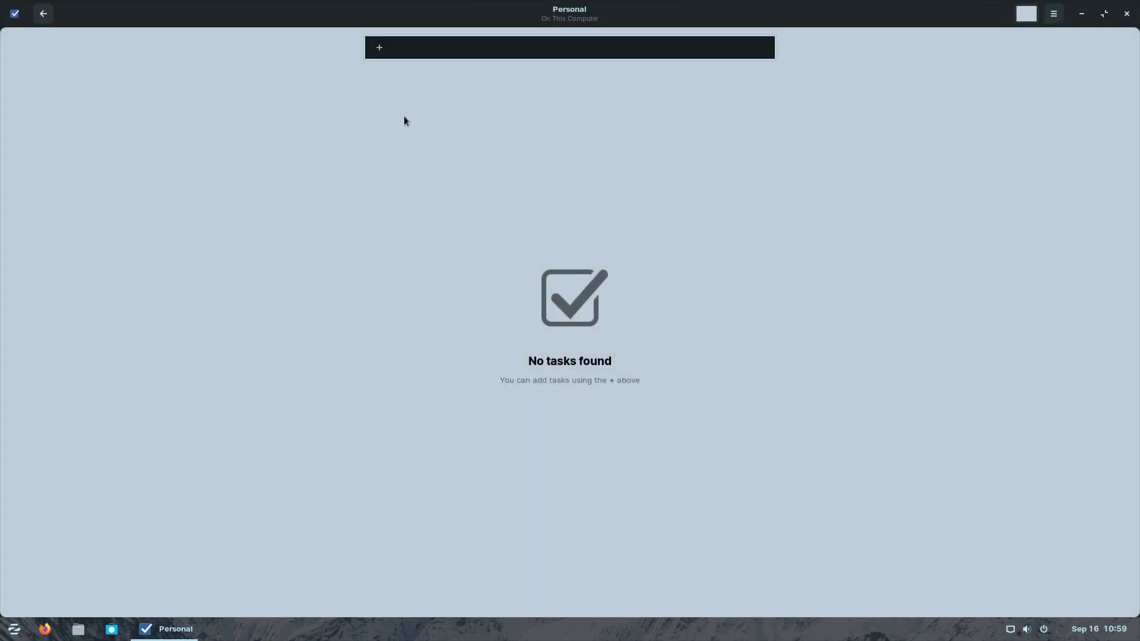
{"action": "left_click", "coordinate": [1051, 14]}
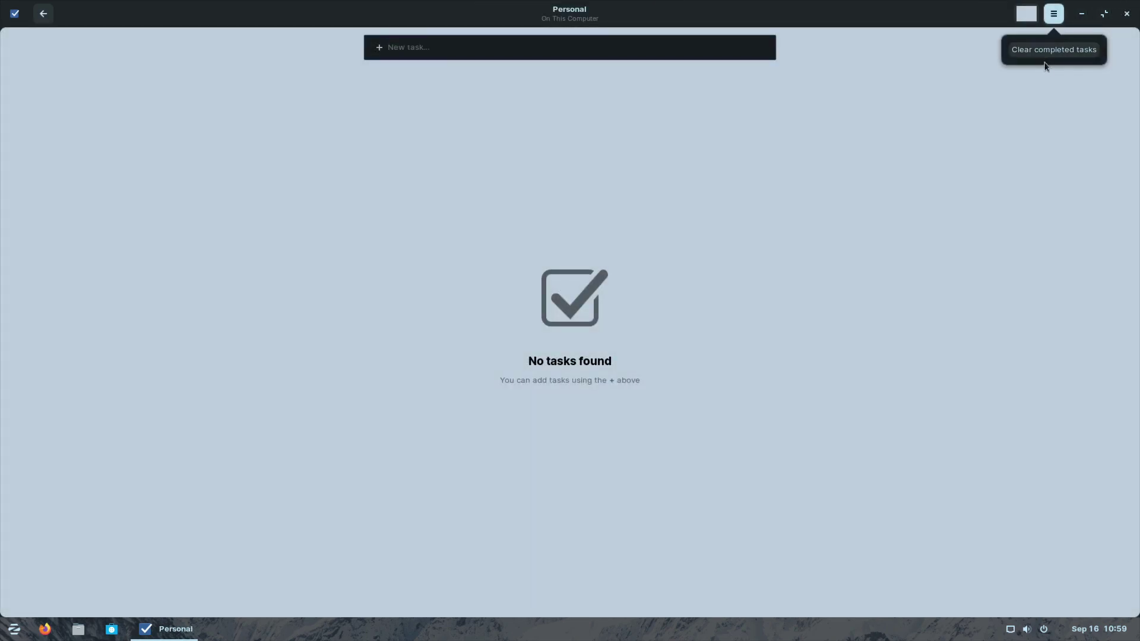
{"action": "left_click", "coordinate": [1082, 20]}
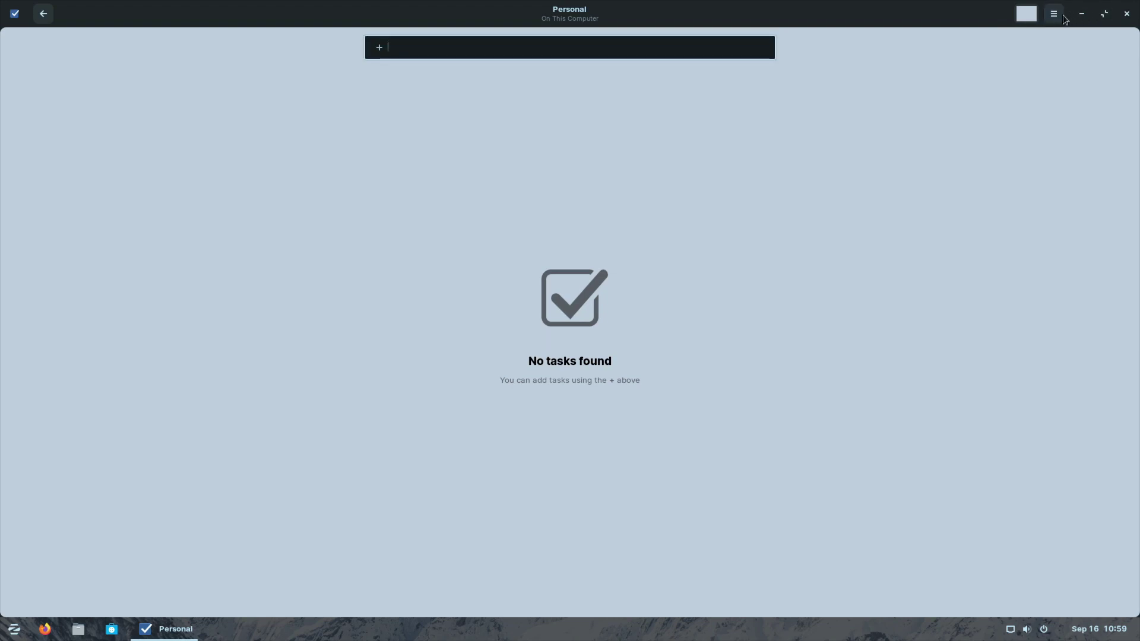
{"action": "left_click", "coordinate": [1126, 13]}
{"action": "key", "text": "super"}
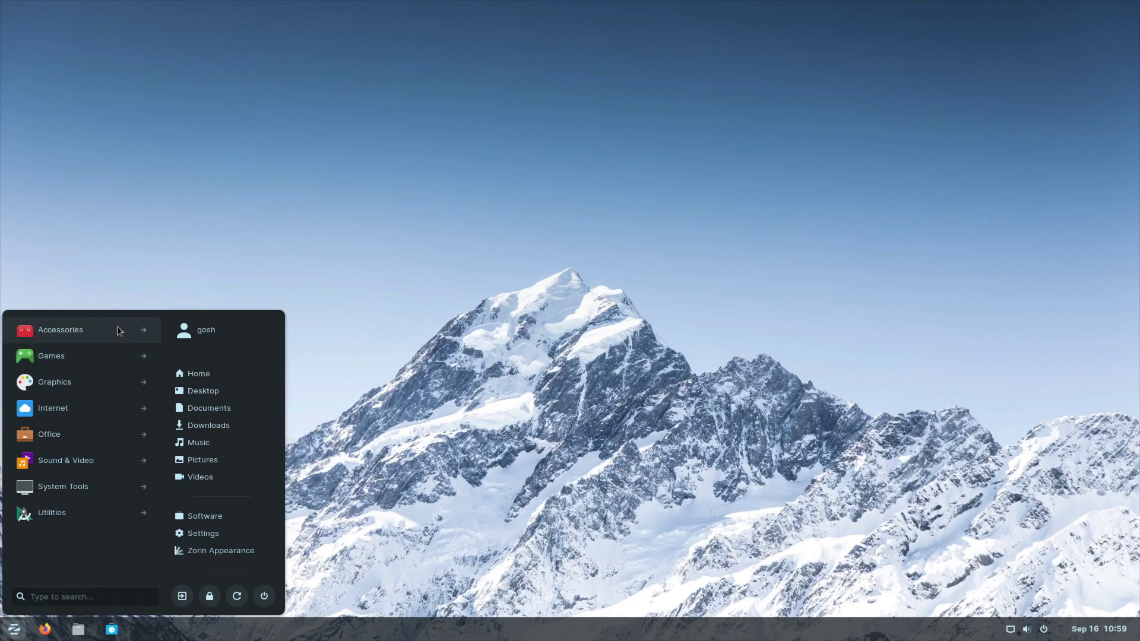
Step: Launch Text Editor, confirm its About version is 3.36.2, close it, and reopen Accessories
{"action": "left_click", "coordinate": [119, 329]}
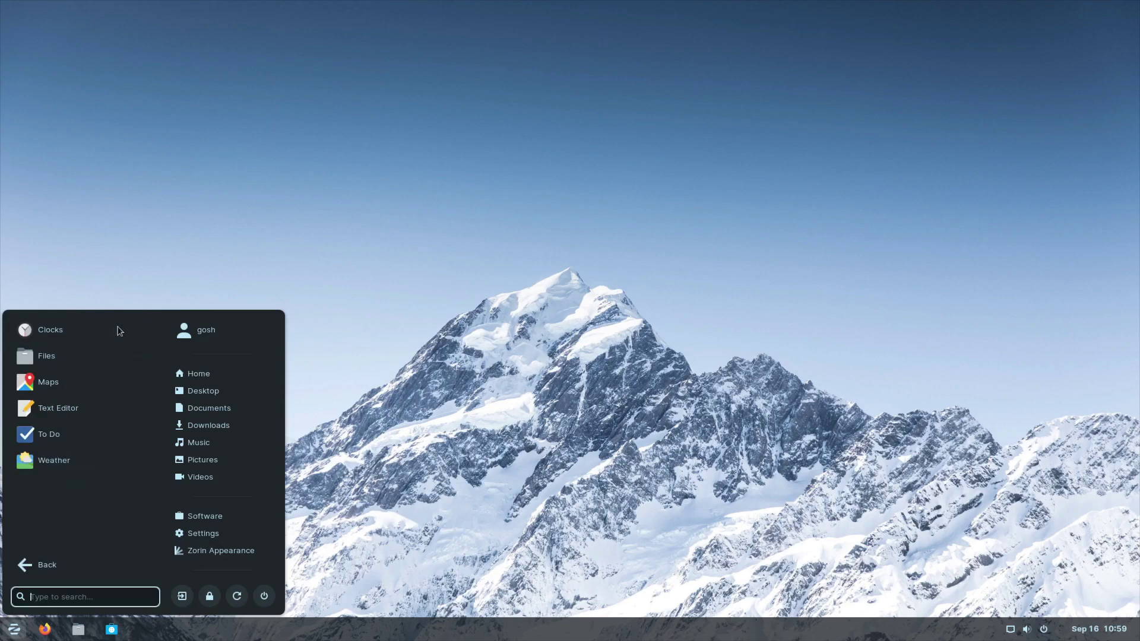
{"action": "left_click", "coordinate": [58, 404]}
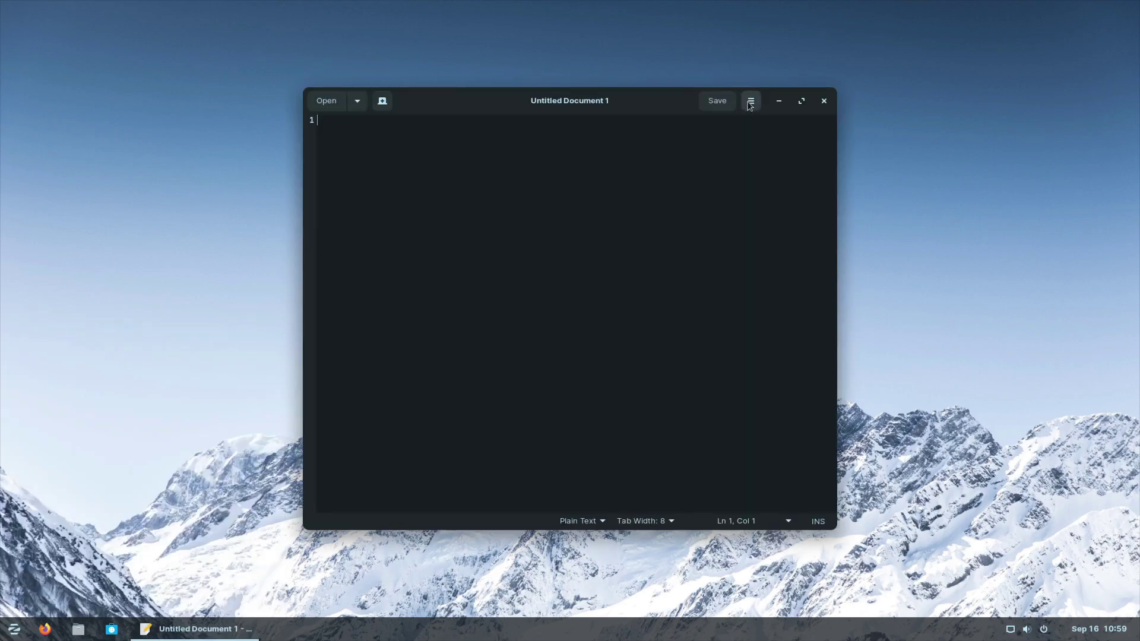
{"action": "left_click", "coordinate": [751, 101]}
{"action": "left_click", "coordinate": [742, 369]}
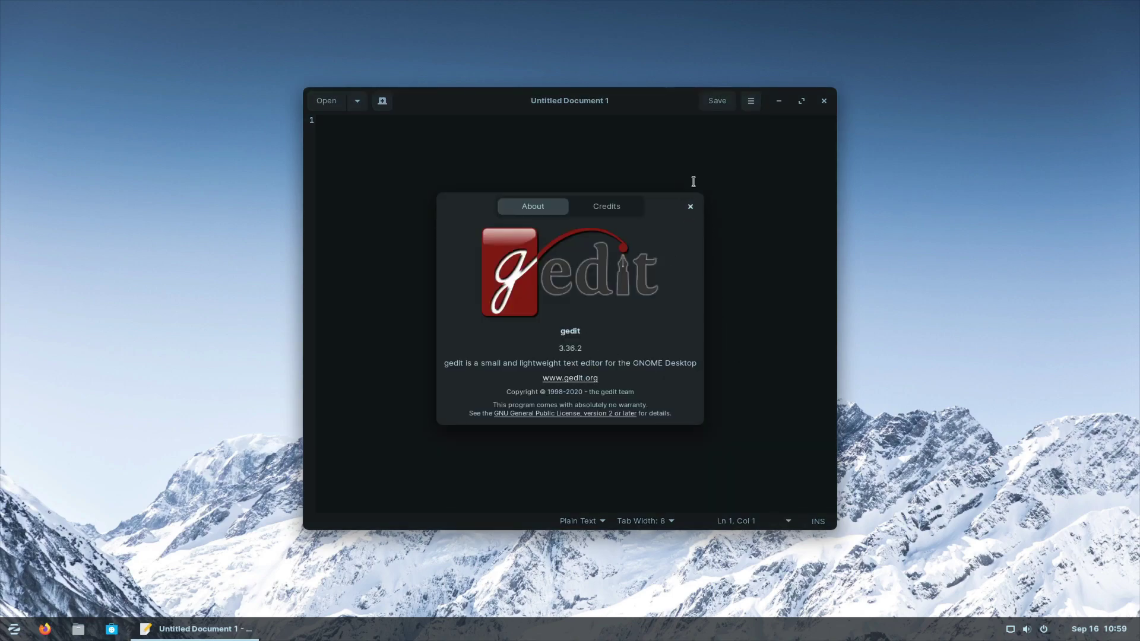
{"action": "left_click", "coordinate": [690, 206]}
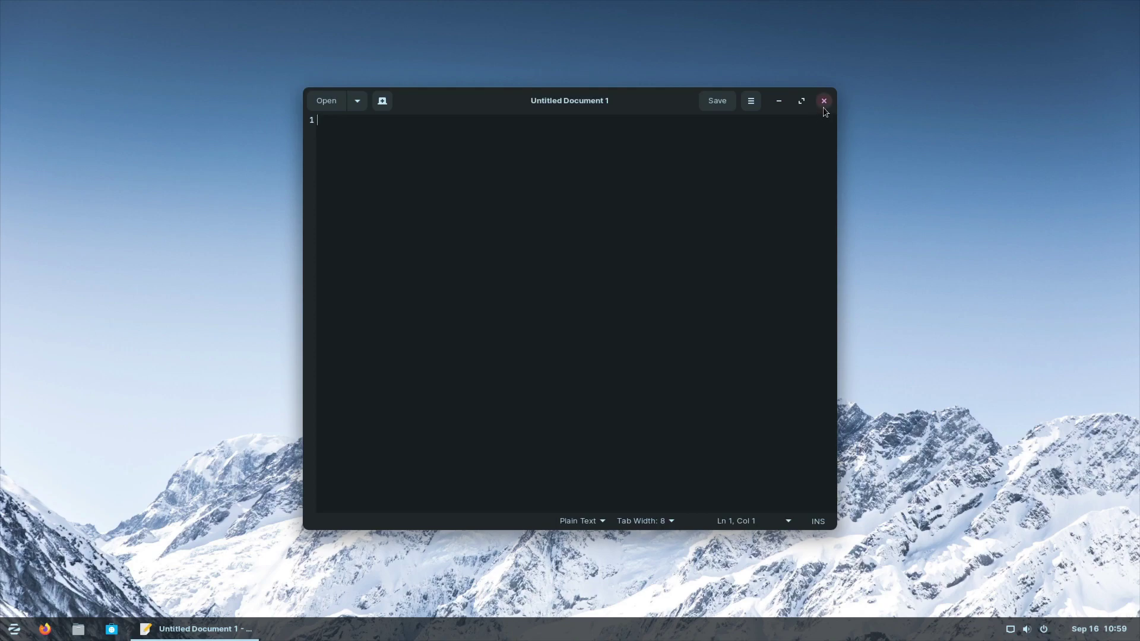
{"action": "left_click", "coordinate": [823, 101]}
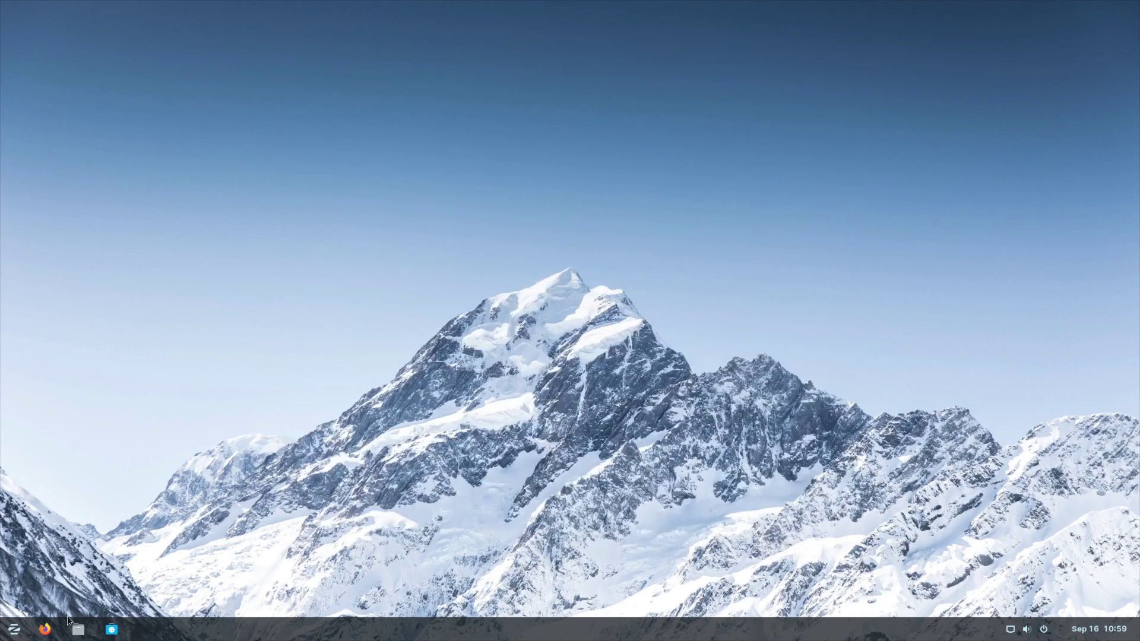
{"action": "left_click", "coordinate": [13, 629]}
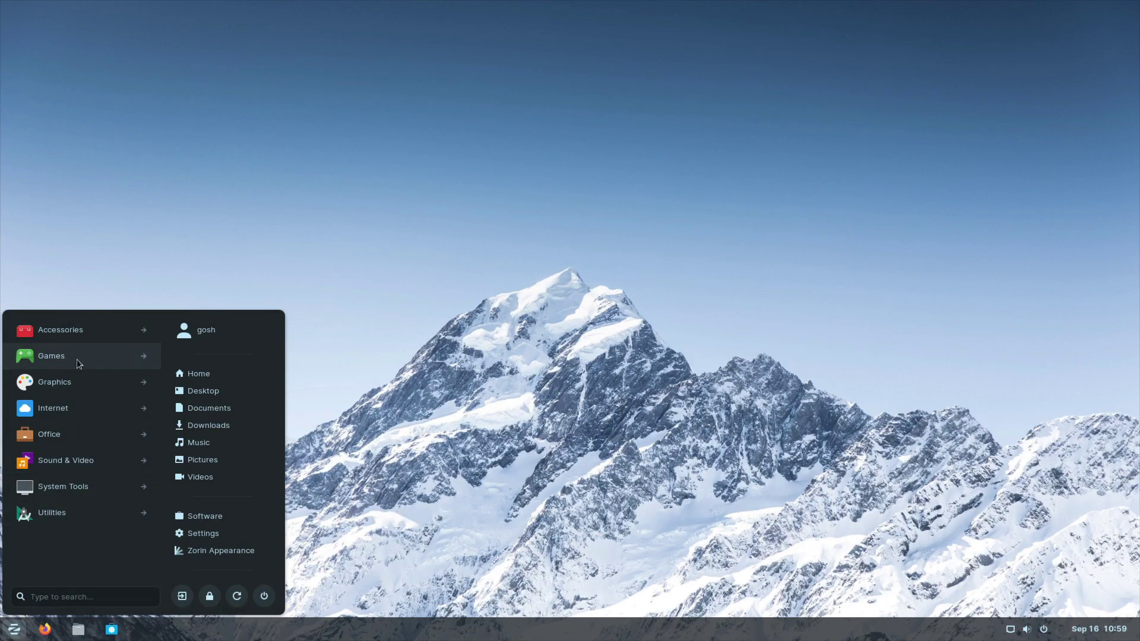
{"action": "left_click", "coordinate": [82, 327]}
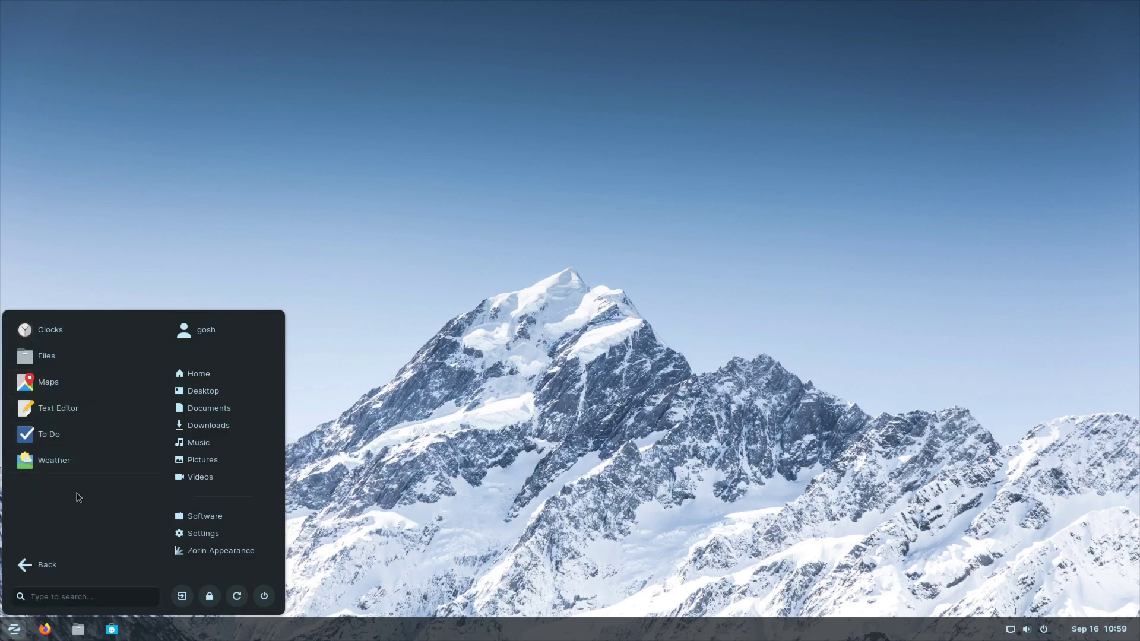
Step: Open and close Weather, peek at Games, then switch the menu to the Graphics apps
{"action": "left_click", "coordinate": [70, 462]}
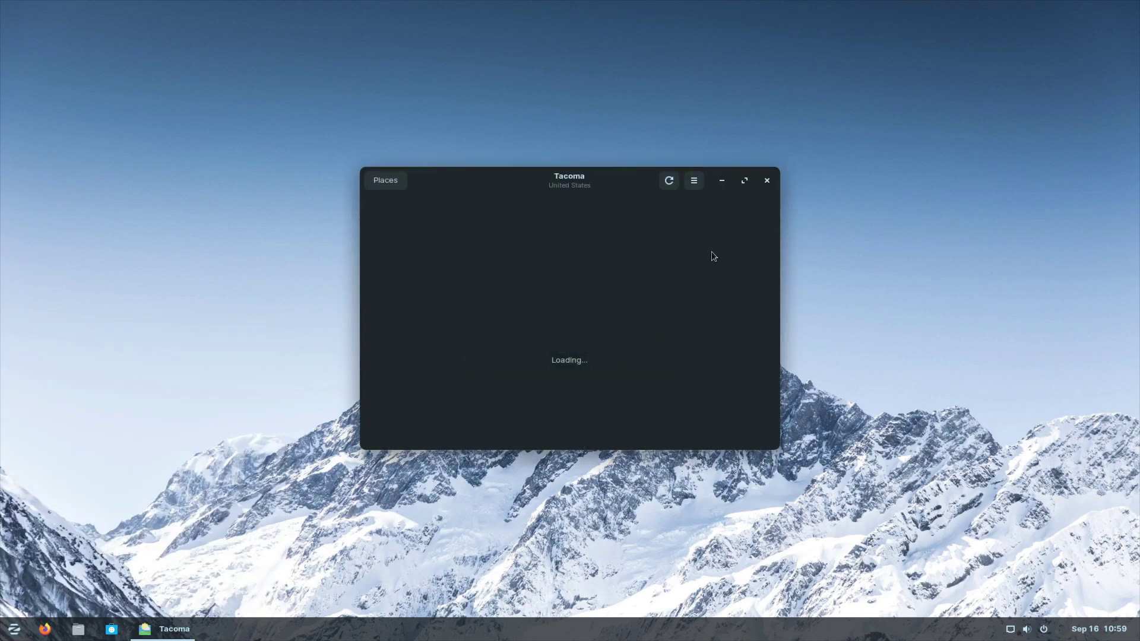
{"action": "left_click", "coordinate": [765, 180]}
{"action": "left_click", "coordinate": [14, 629]}
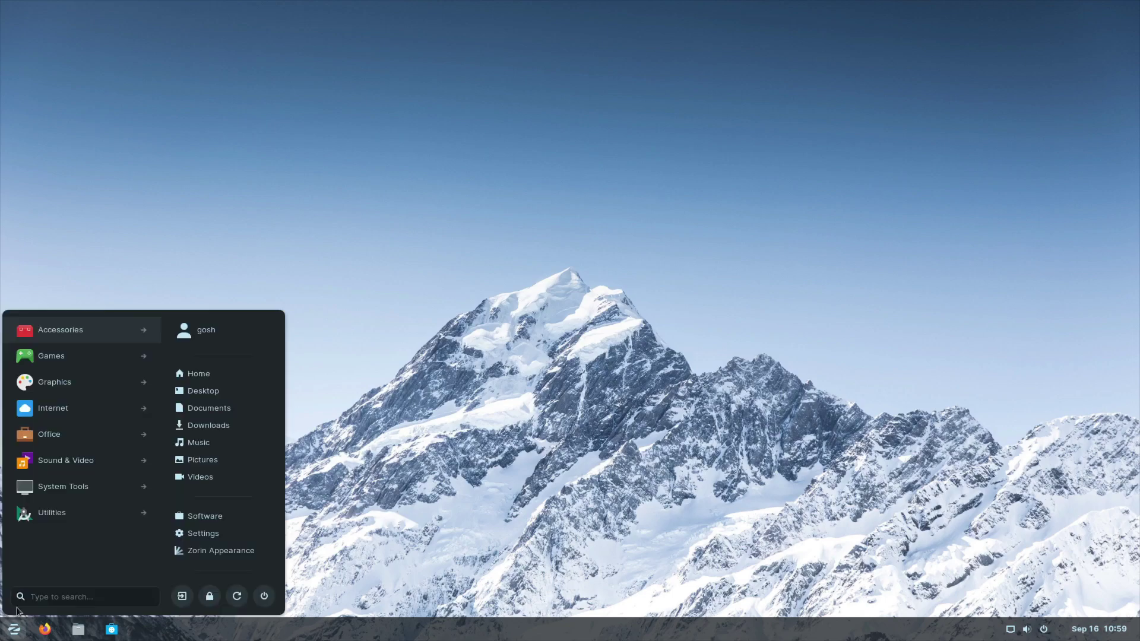
{"action": "left_click", "coordinate": [72, 361]}
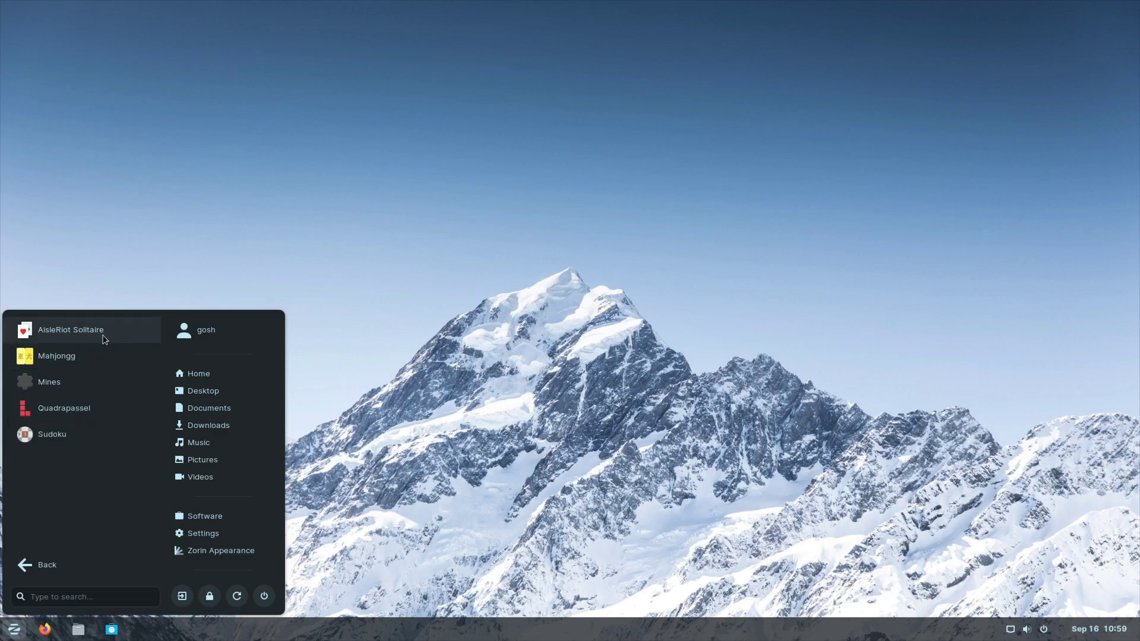
{"action": "left_click", "coordinate": [59, 566]}
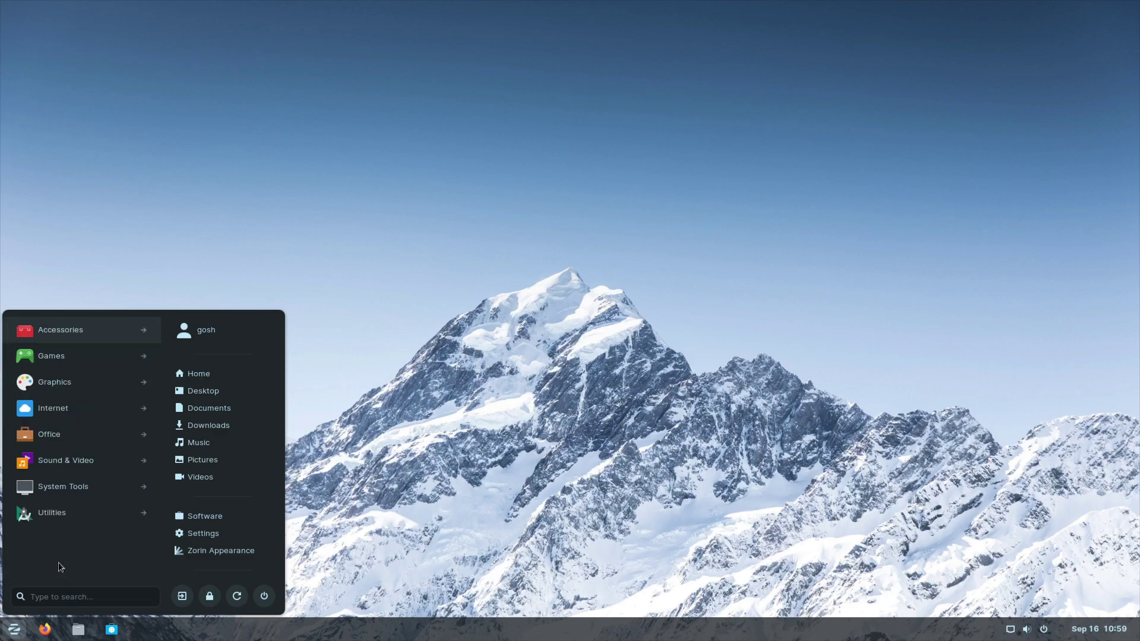
{"action": "left_click", "coordinate": [78, 379]}
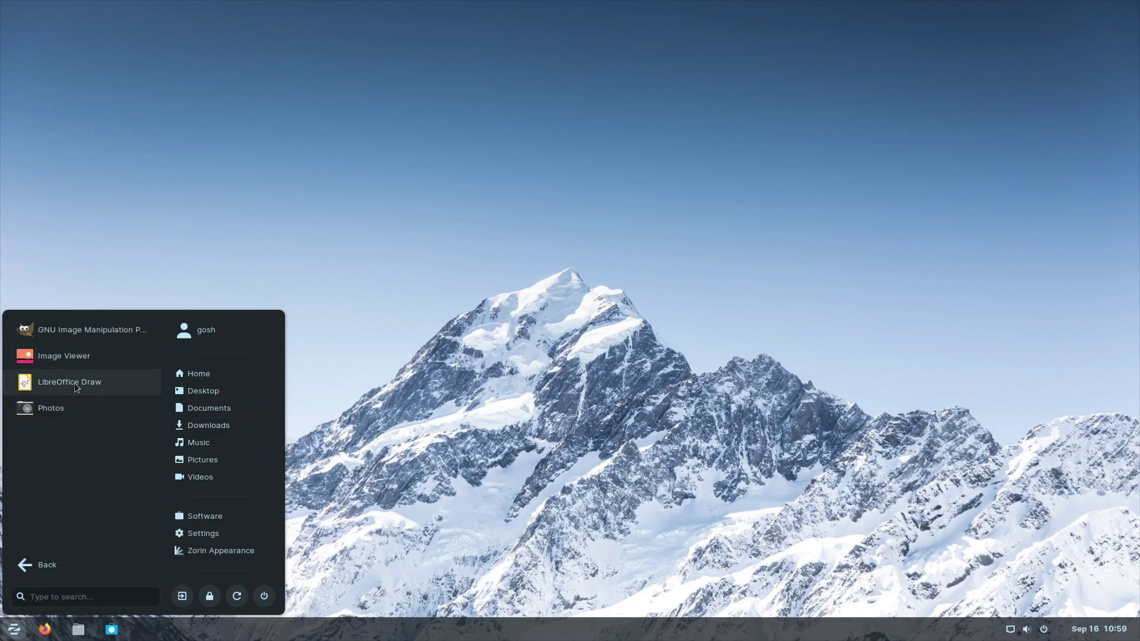
Step: Launch LibreOffice Draw, check its About version 7.5.5.2, and close the blank drawing
{"action": "left_click", "coordinate": [77, 382]}
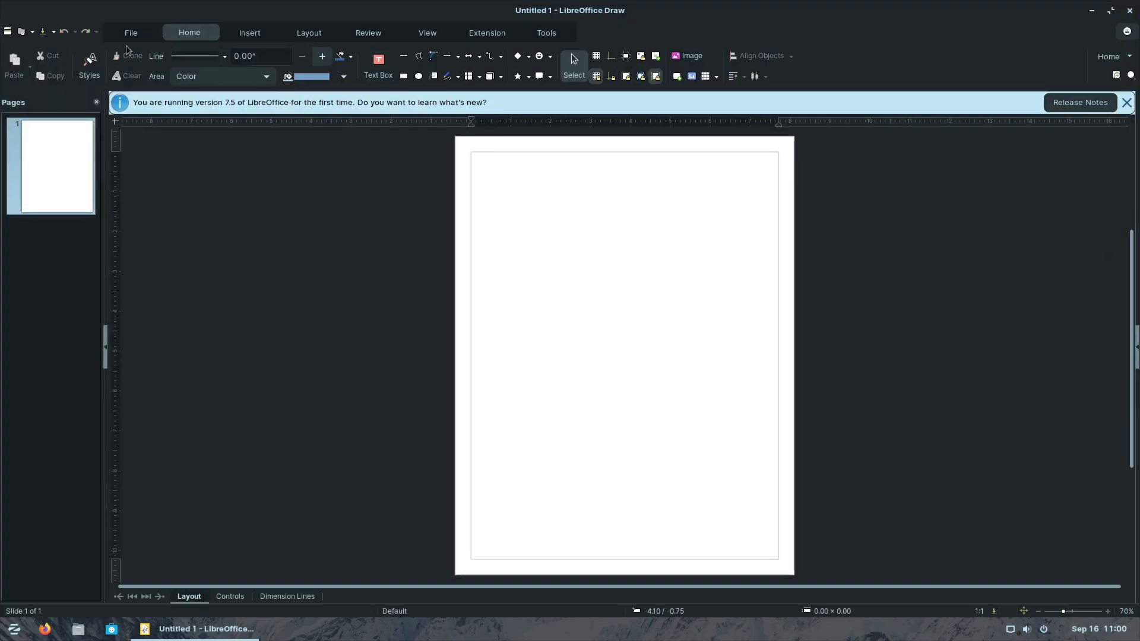
{"action": "left_click", "coordinate": [1127, 31]}
{"action": "left_click", "coordinate": [1038, 189]}
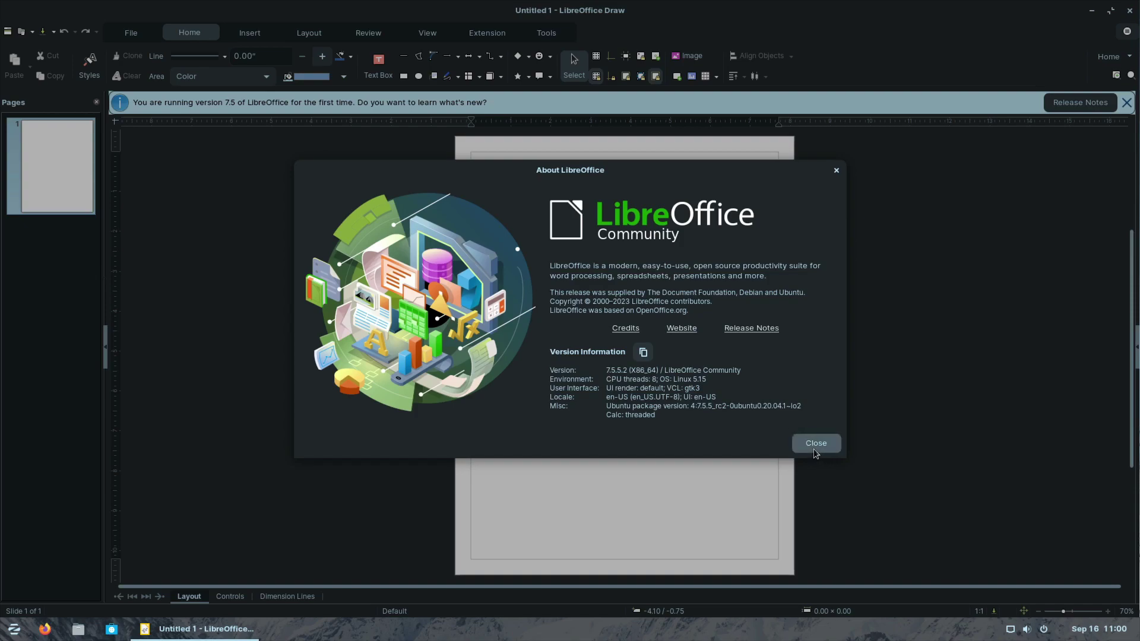
{"action": "left_click", "coordinate": [815, 452]}
{"action": "left_click", "coordinate": [130, 33]}
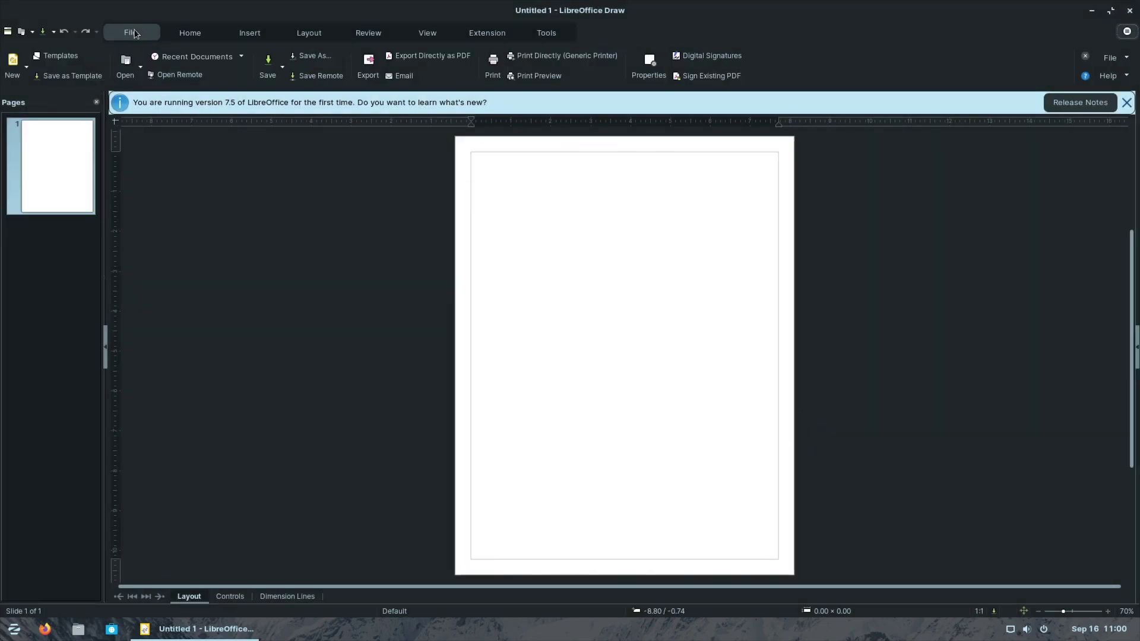
{"action": "left_click", "coordinate": [1129, 10]}
Step: Browse the Office, Sound & Video and System Tools categories in the application menu
{"action": "left_click", "coordinate": [13, 628]}
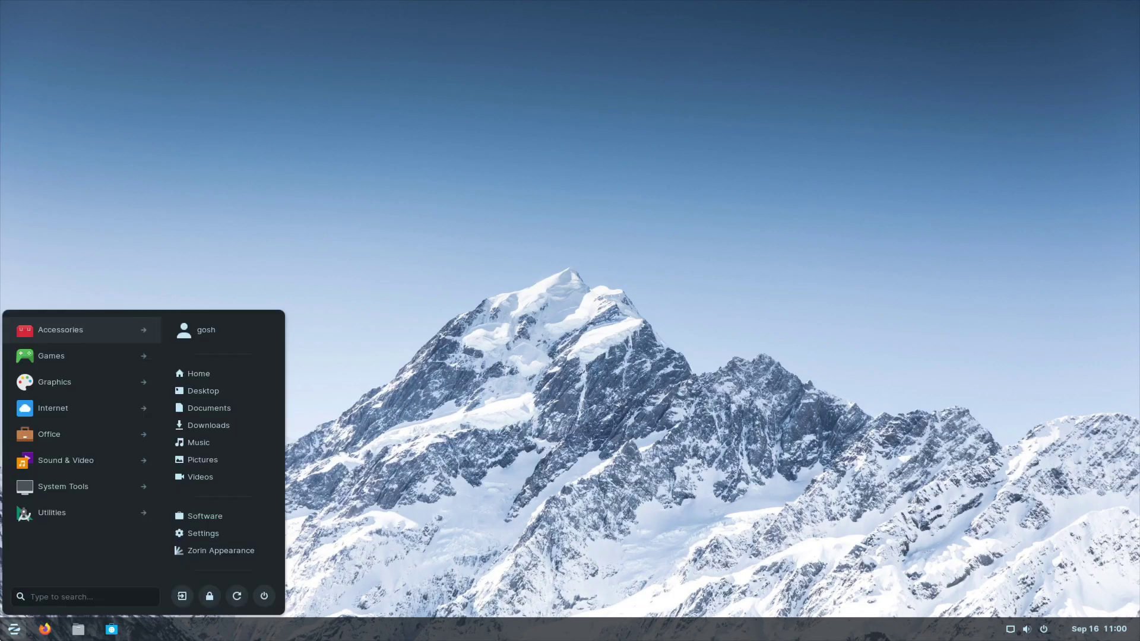
{"action": "left_click", "coordinate": [92, 435]}
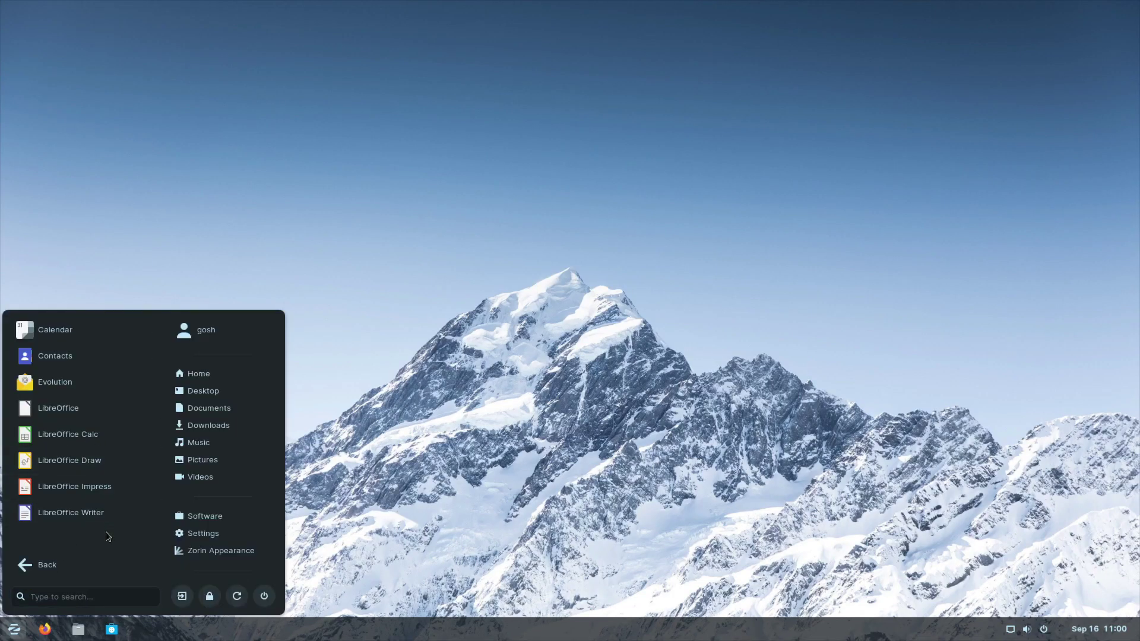
{"action": "left_click", "coordinate": [44, 560]}
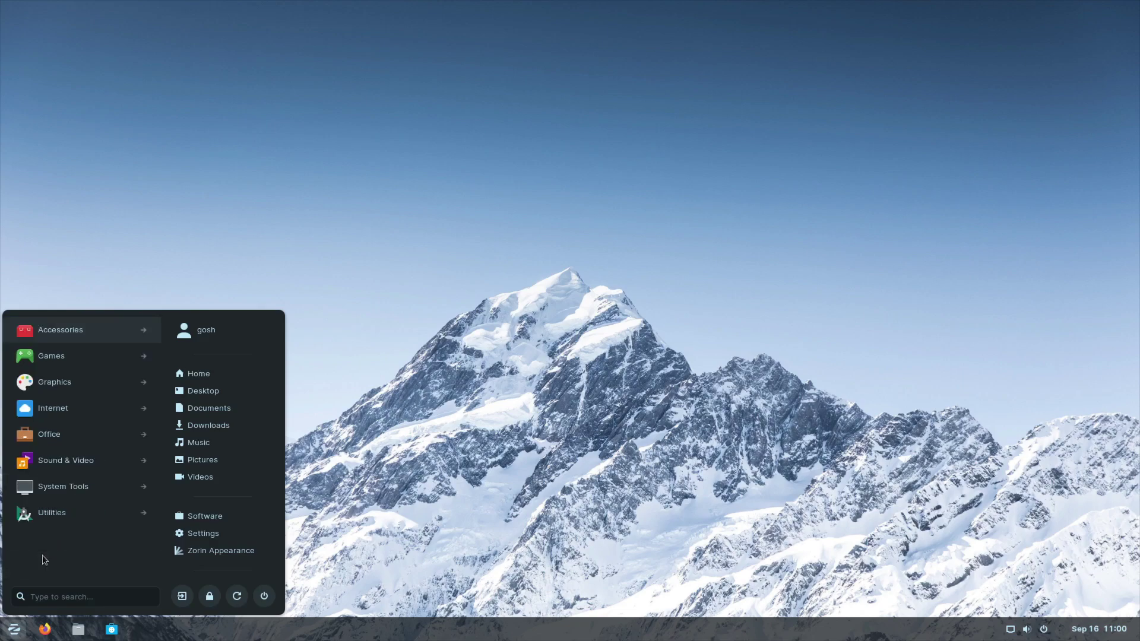
{"action": "left_click", "coordinate": [84, 473]}
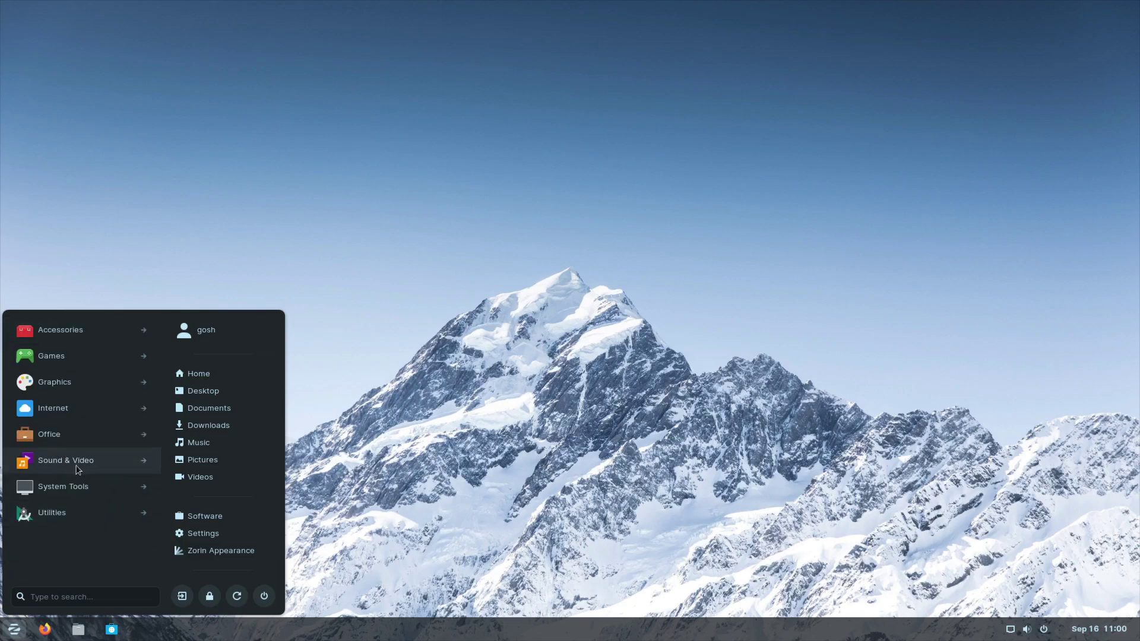
{"action": "left_click", "coordinate": [76, 486]}
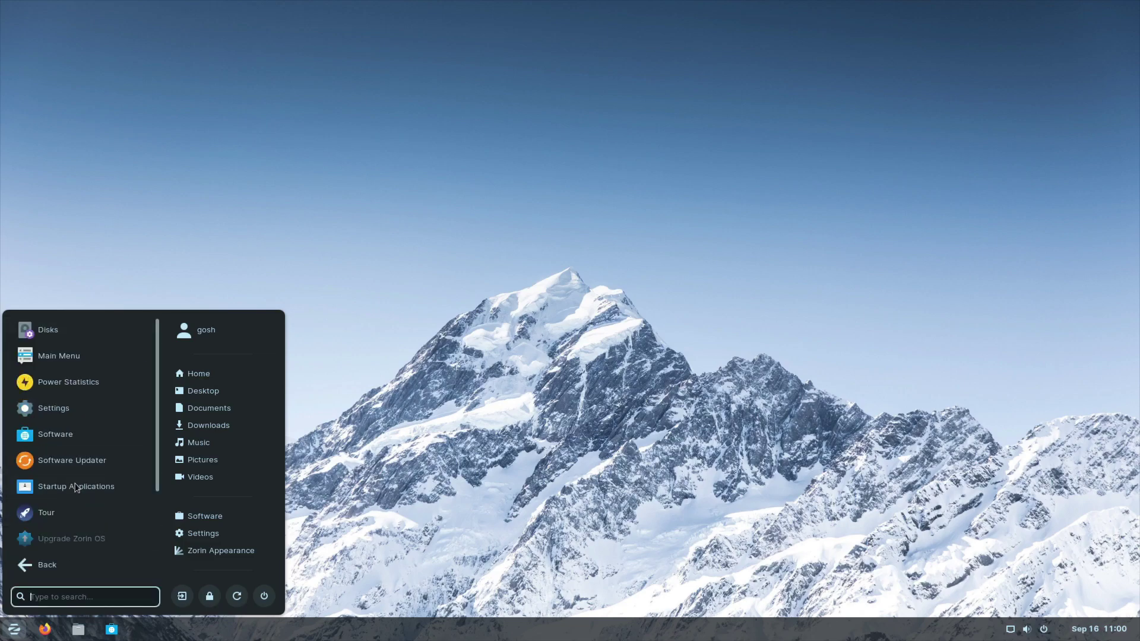
Step: Open and close the Main Menu editor, then scroll System Tools down to Windows App Support
{"action": "left_click", "coordinate": [109, 364]}
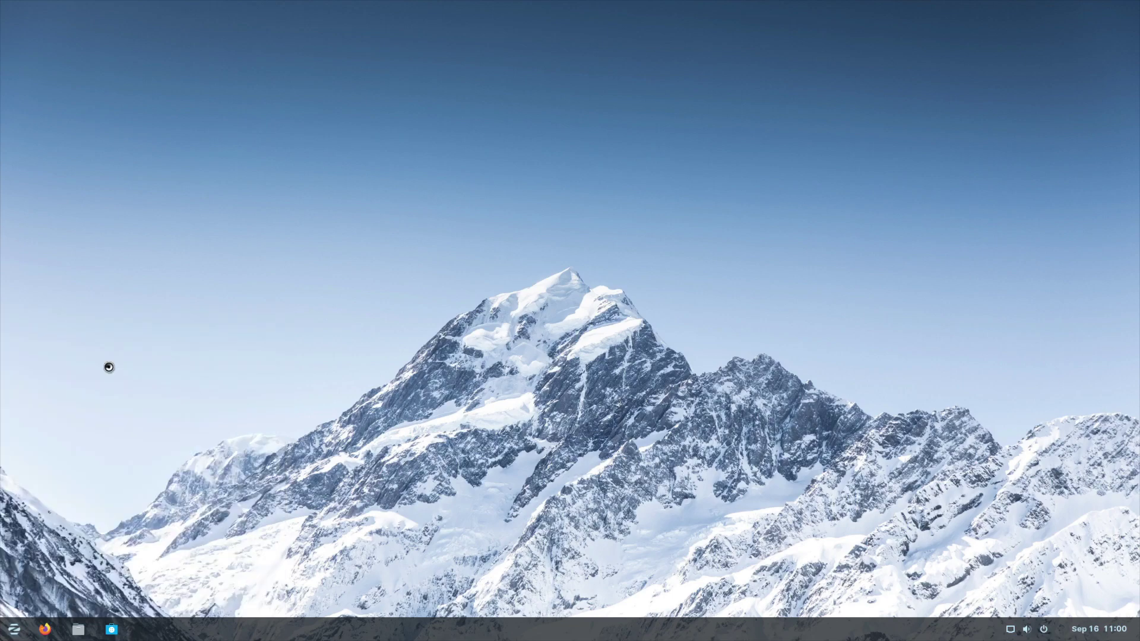
{"action": "left_click", "coordinate": [760, 163]}
{"action": "left_click", "coordinate": [13, 629]}
{"action": "left_click", "coordinate": [86, 492]}
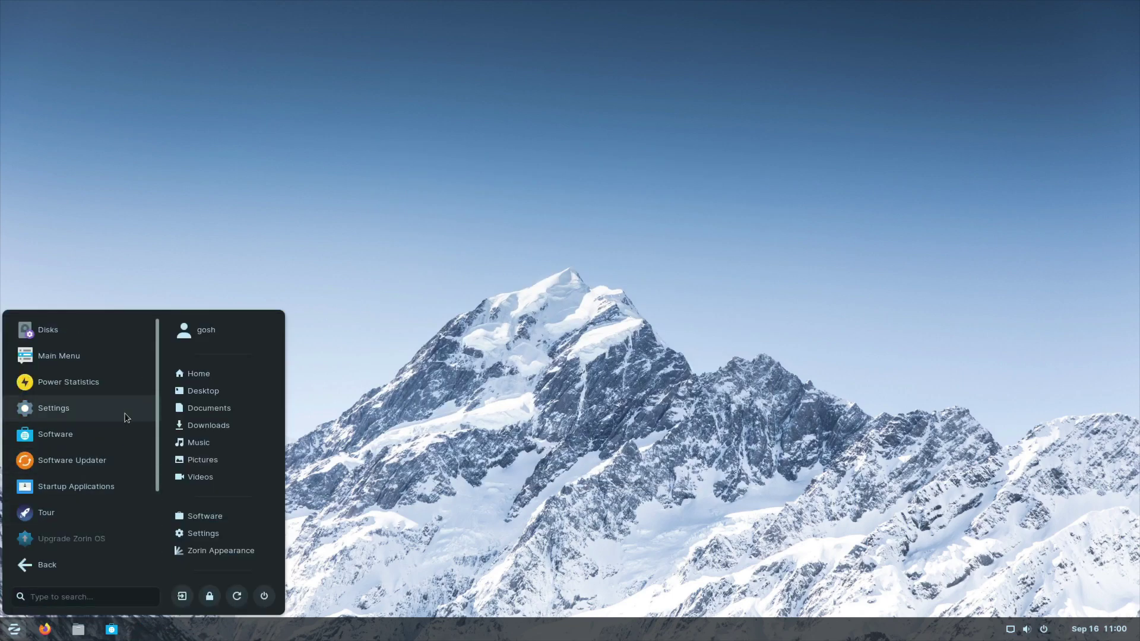
{"action": "scroll", "coordinate": [122, 429], "scroll_direction": "down", "scroll_amount": 2}
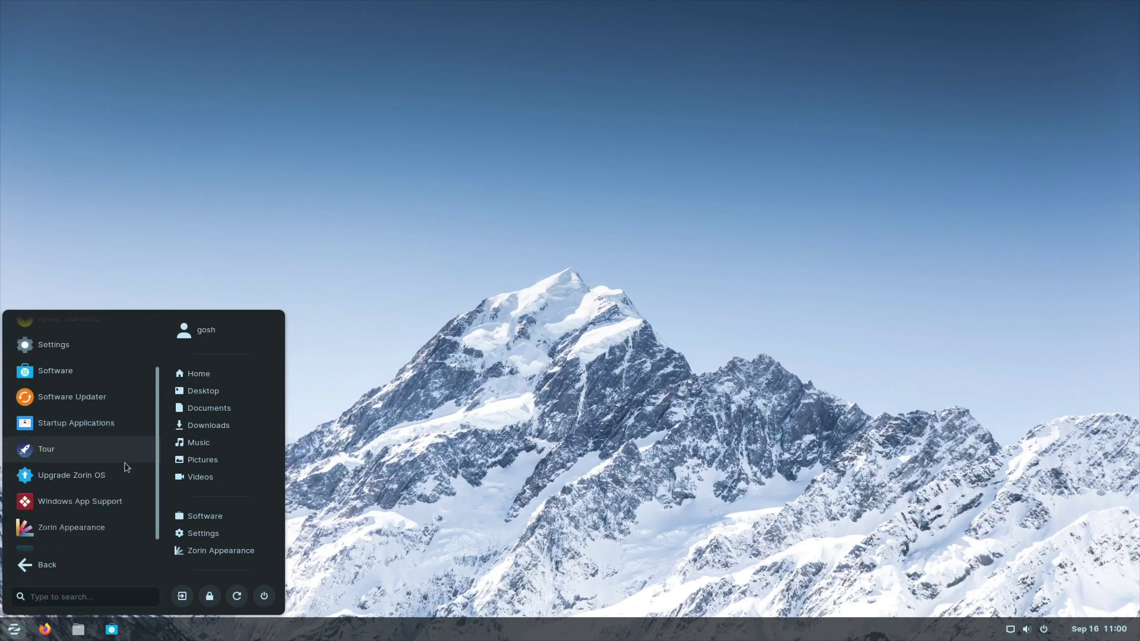
{"action": "scroll", "coordinate": [127, 475], "scroll_direction": "down", "scroll_amount": 1}
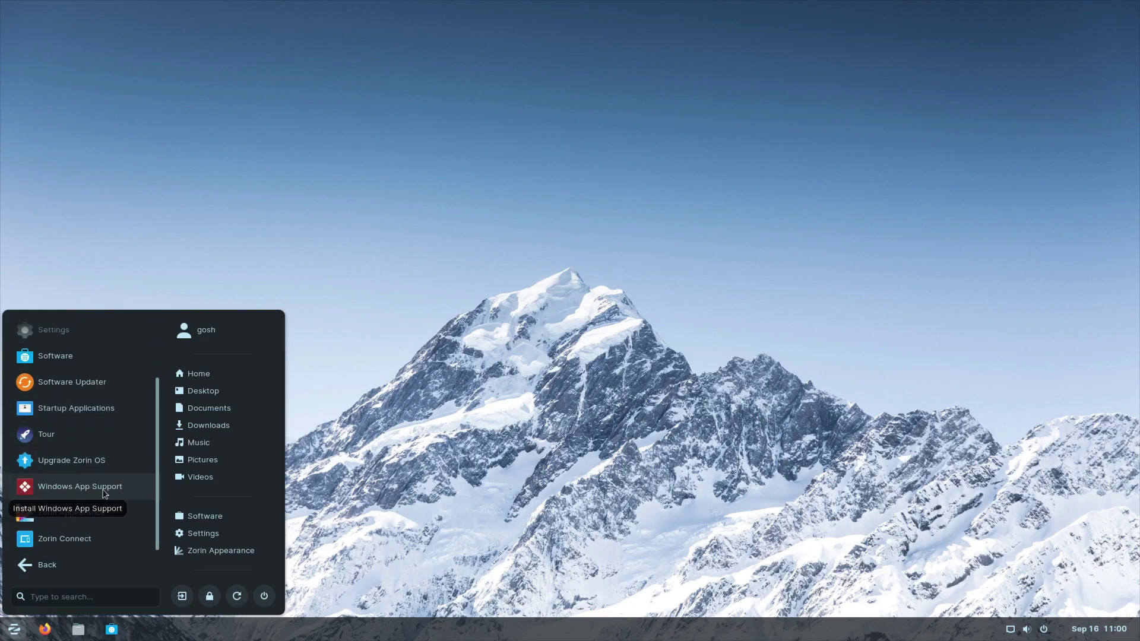
Step: Install Windows App Support from Software, entering the account password to authorise it
{"action": "left_click", "coordinate": [101, 493]}
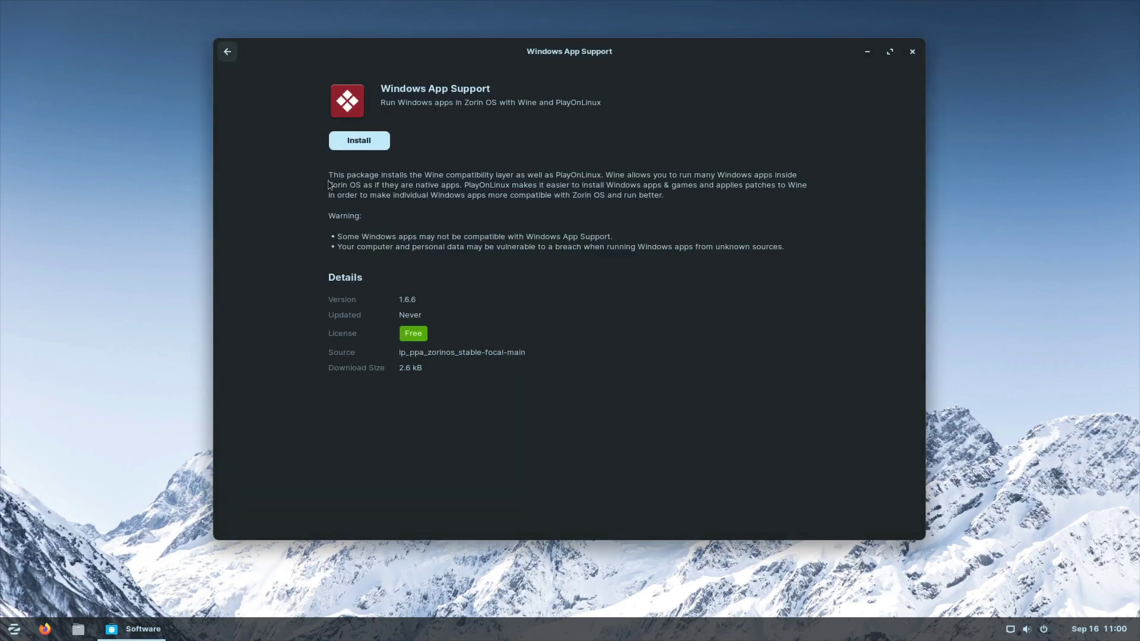
{"action": "left_click", "coordinate": [368, 148]}
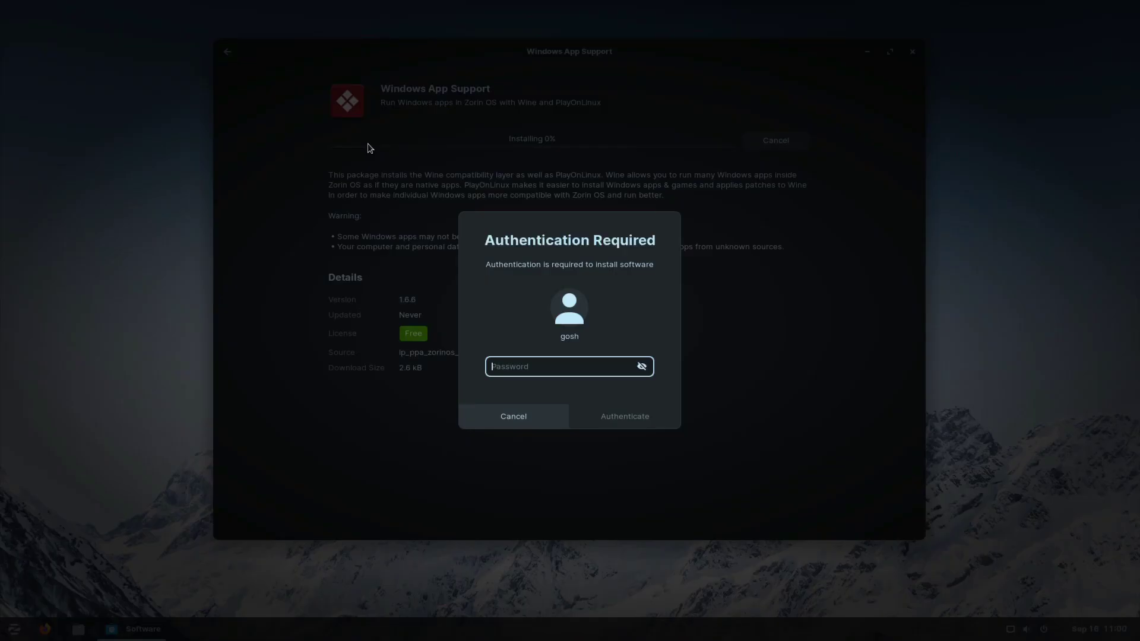
{"action": "type", "text": "a"}
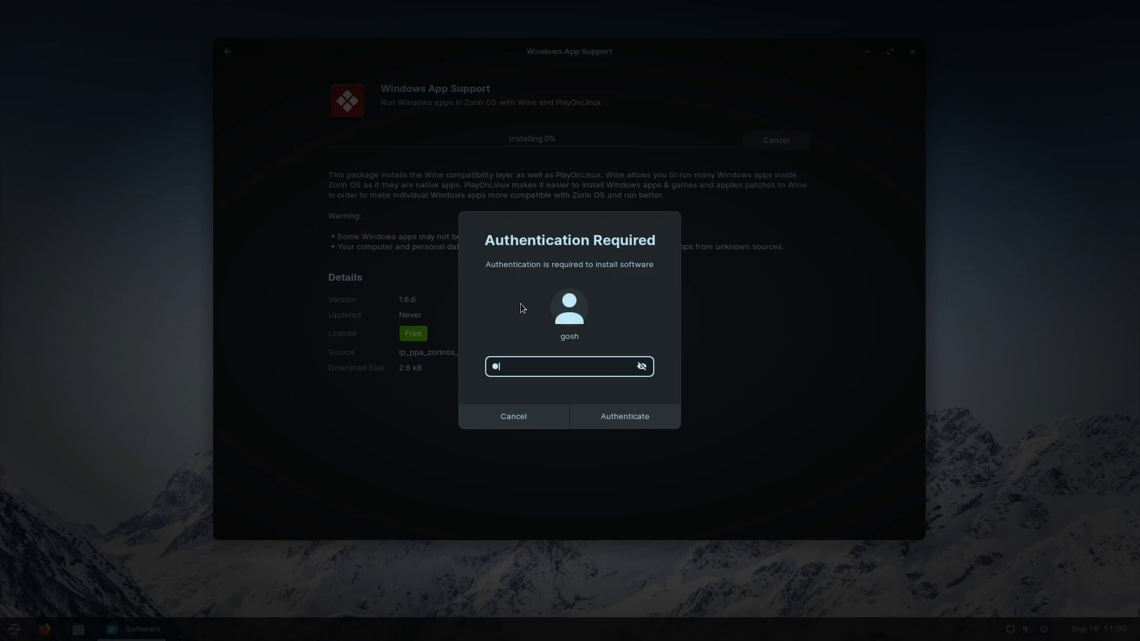
{"action": "type", "text": "bcd"}
{"action": "key", "text": "Return"}
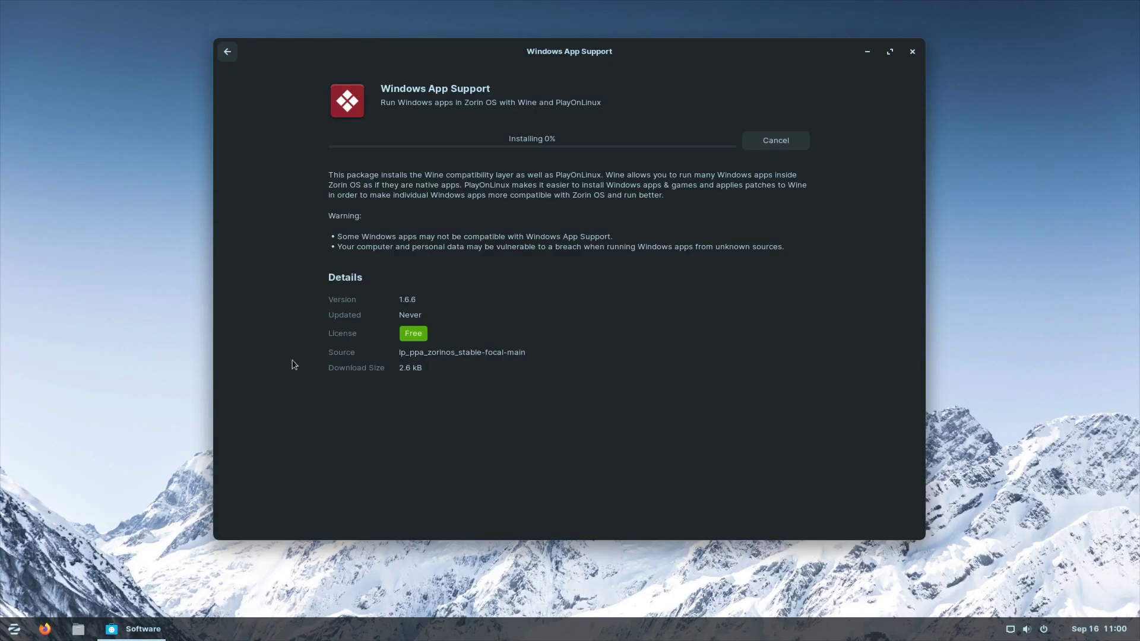
Step: Reopen the application menu's System Tools list and scroll down it
{"action": "left_click", "coordinate": [13, 628]}
{"action": "left_click", "coordinate": [66, 537]}
{"action": "scroll", "coordinate": [89, 501], "scroll_direction": "down", "scroll_amount": 3}
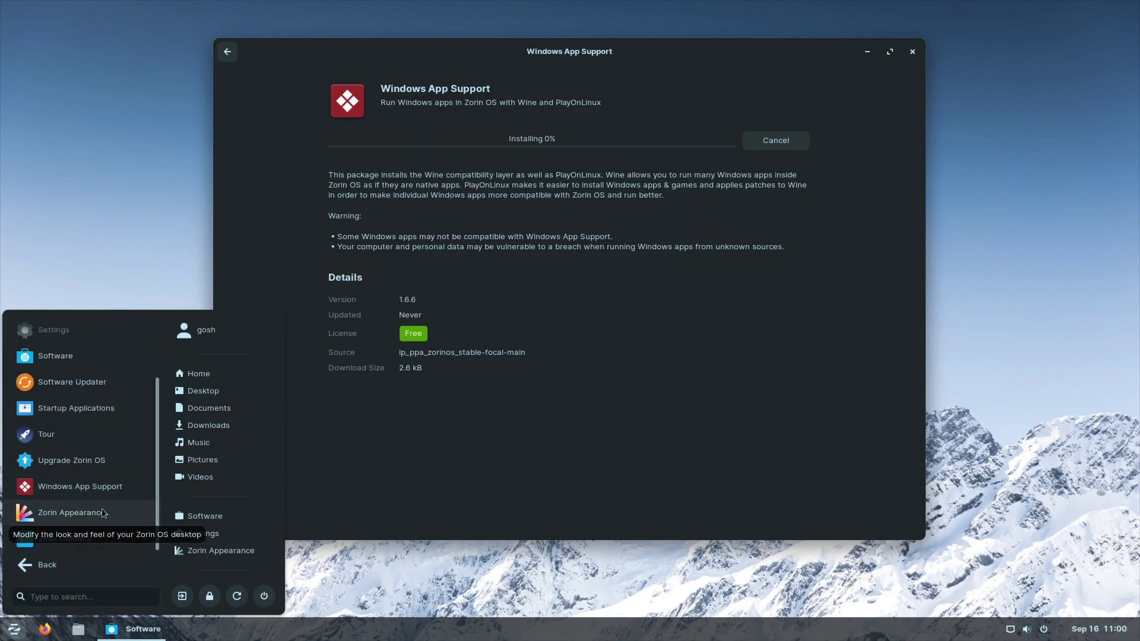
Step: Start the Upgrade Zorin OS check, then reopen and scroll the System Tools list
{"action": "left_click", "coordinate": [216, 457]}
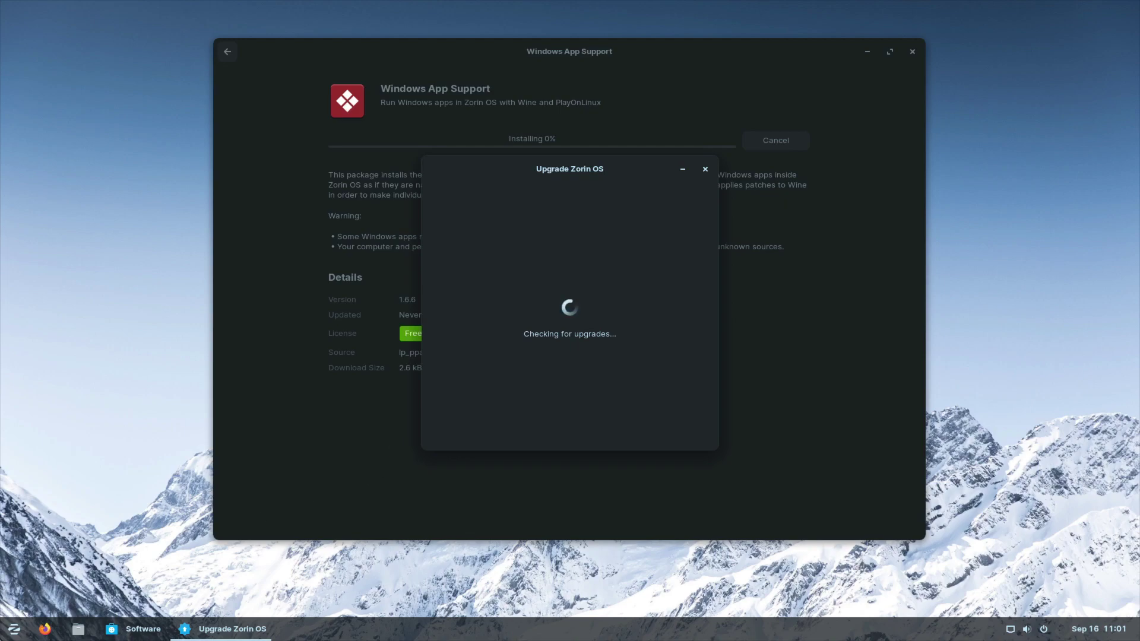
{"action": "left_click", "coordinate": [13, 628]}
{"action": "left_click", "coordinate": [65, 488]}
{"action": "scroll", "coordinate": [72, 506], "scroll_direction": "down", "scroll_amount": 2}
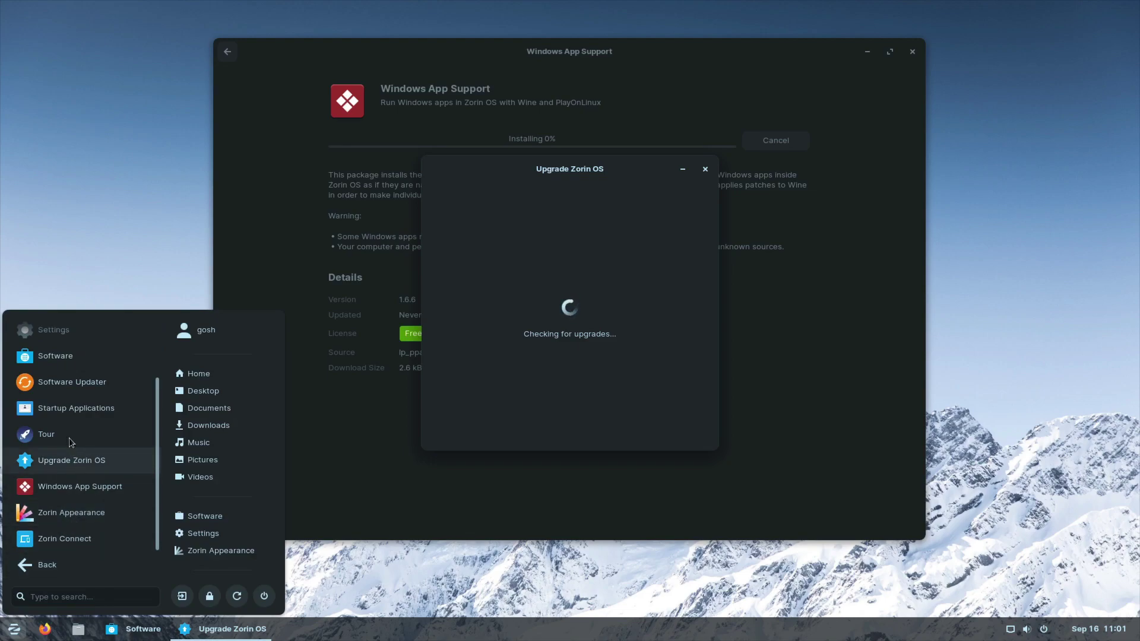
Step: Switch to the Utilities apps, scroll down, and launch System Monitor
{"action": "left_click", "coordinate": [53, 570]}
{"action": "left_click", "coordinate": [64, 522]}
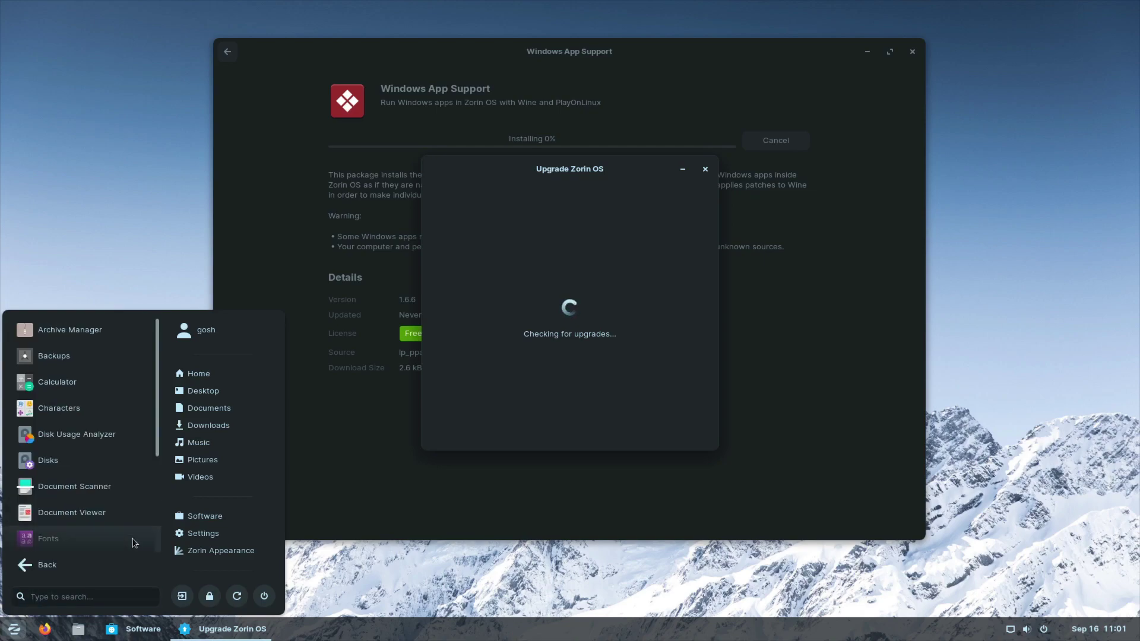
{"action": "scroll", "coordinate": [75, 463], "scroll_direction": "down", "scroll_amount": 3}
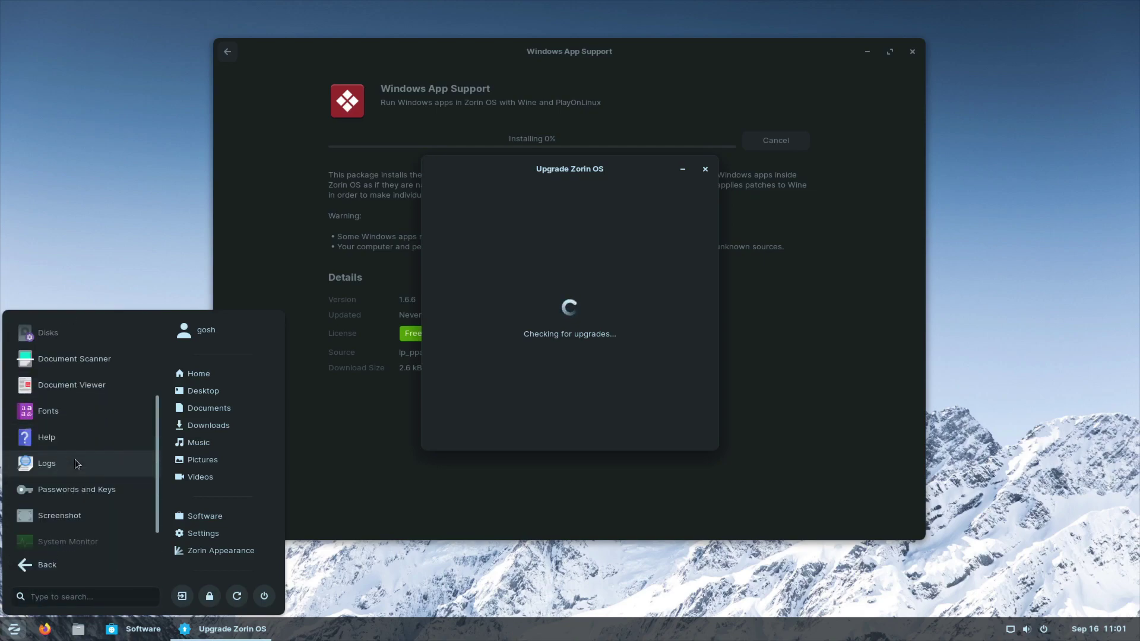
{"action": "scroll", "coordinate": [75, 463], "scroll_direction": "down", "scroll_amount": 1}
{"action": "left_click", "coordinate": [60, 512]}
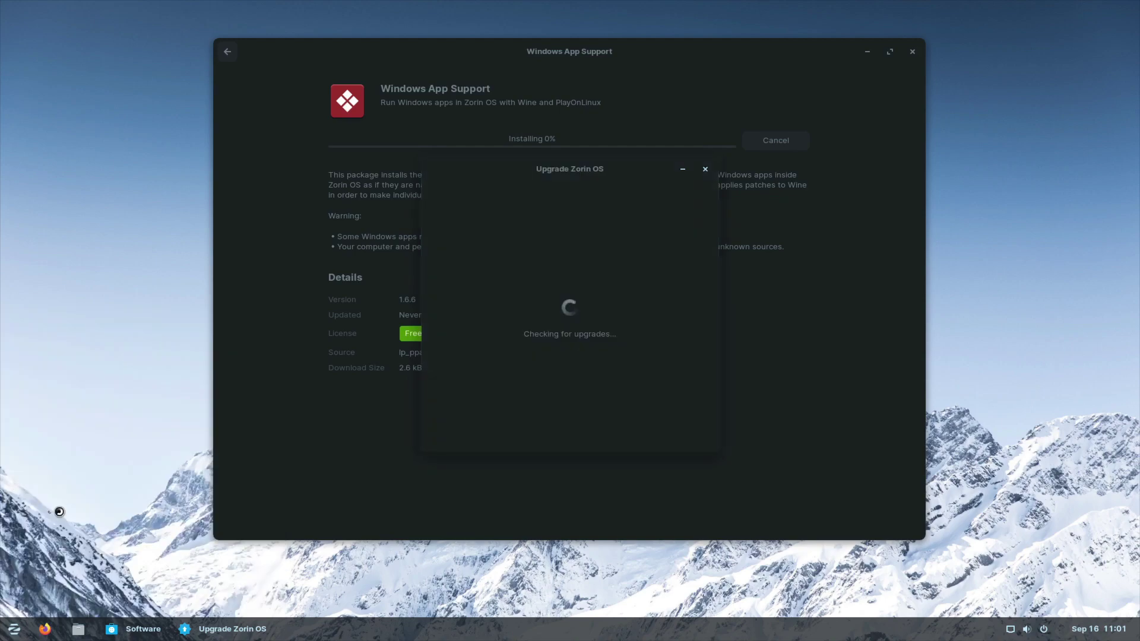
Step: Check System Monitor's file systems (104.6 GB root, 10% used) and resource graphs, then close it
{"action": "left_click", "coordinate": [274, 47]}
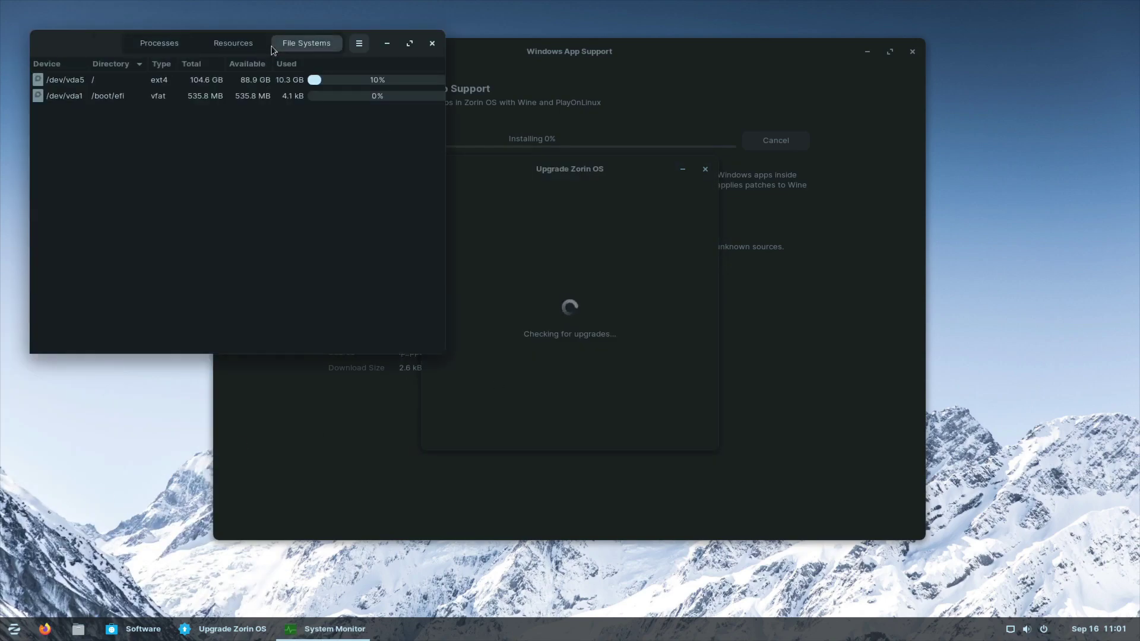
{"action": "left_click", "coordinate": [244, 46]}
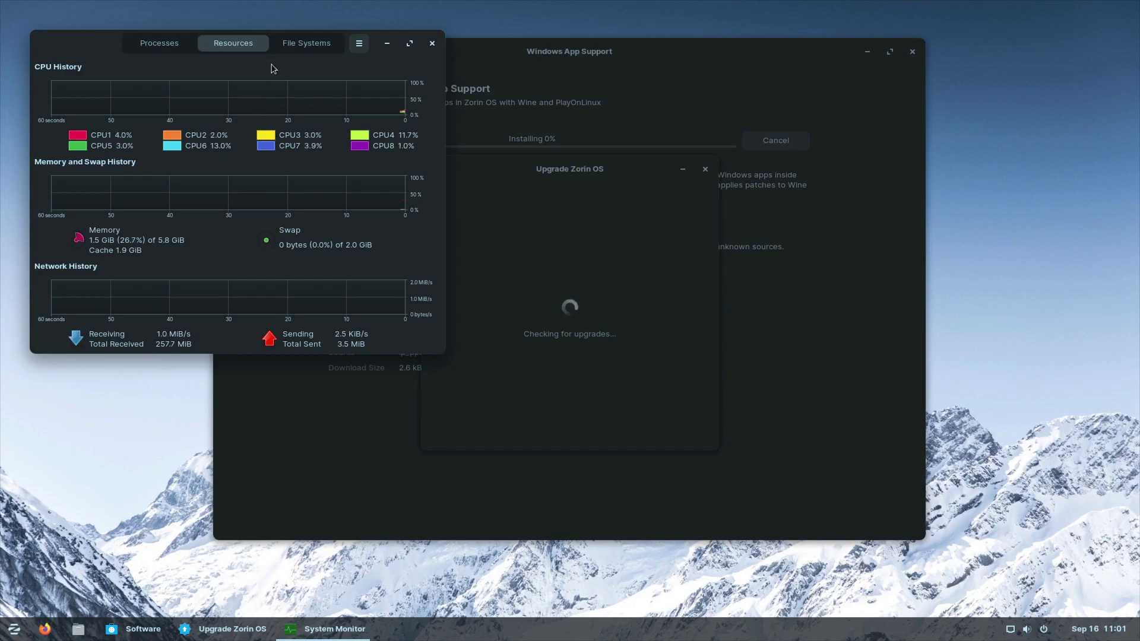
{"action": "left_click", "coordinate": [290, 45]}
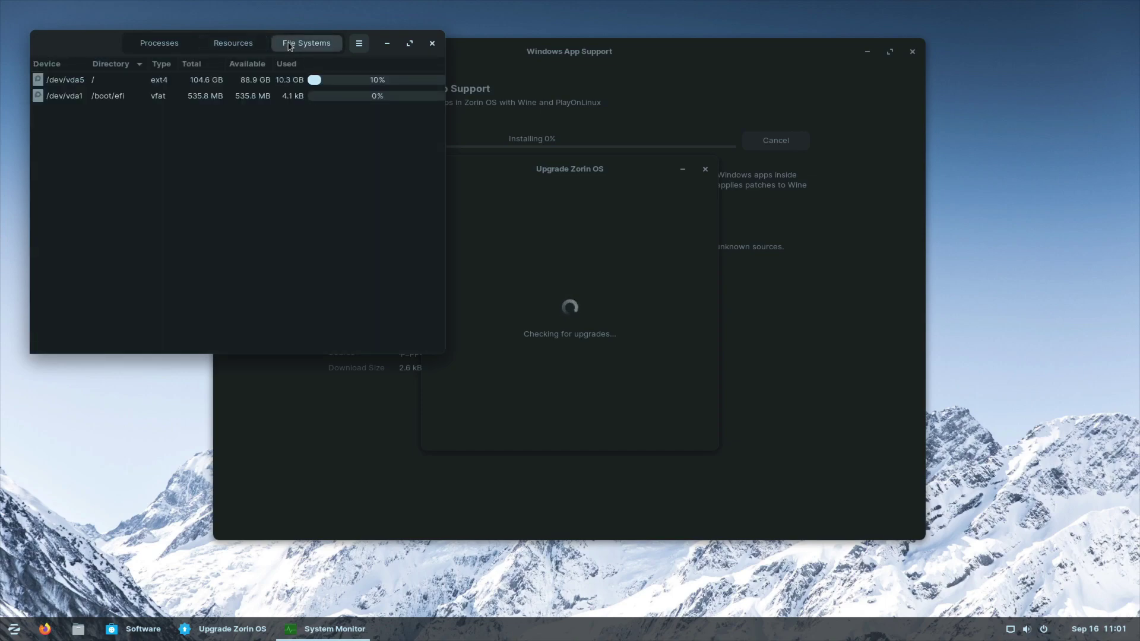
{"action": "left_click", "coordinate": [433, 44]}
{"action": "left_click", "coordinate": [12, 628]}
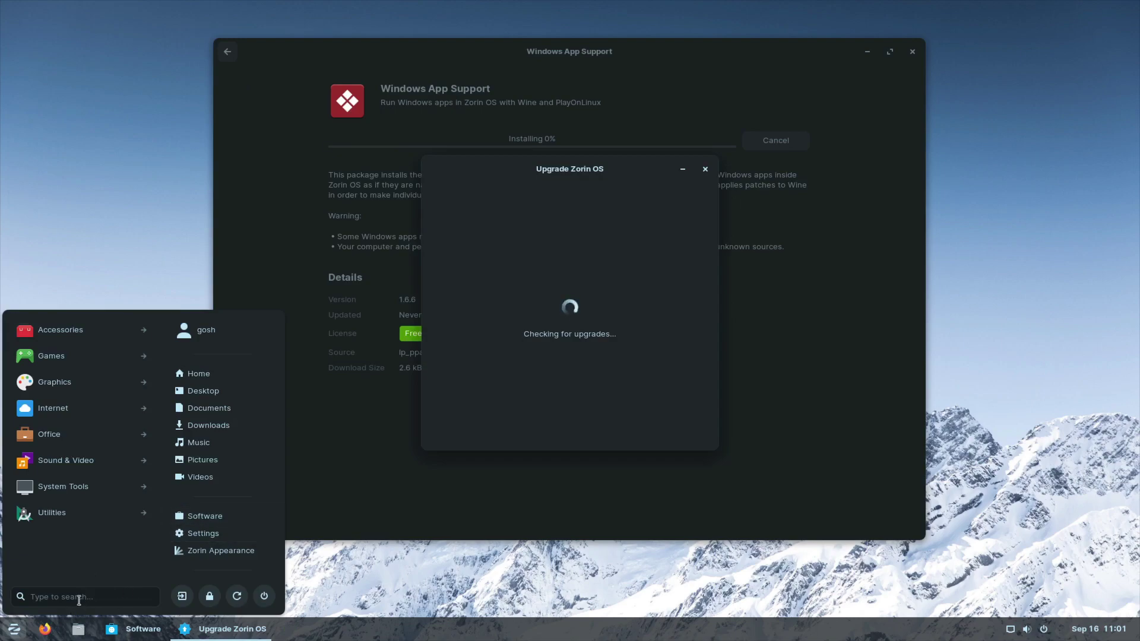
Step: Launch Terminal, close the Upgrade Zorin OS window, and run uname -a (kernel 5.15.0-83-generic)
{"action": "type", "text": "ter"}
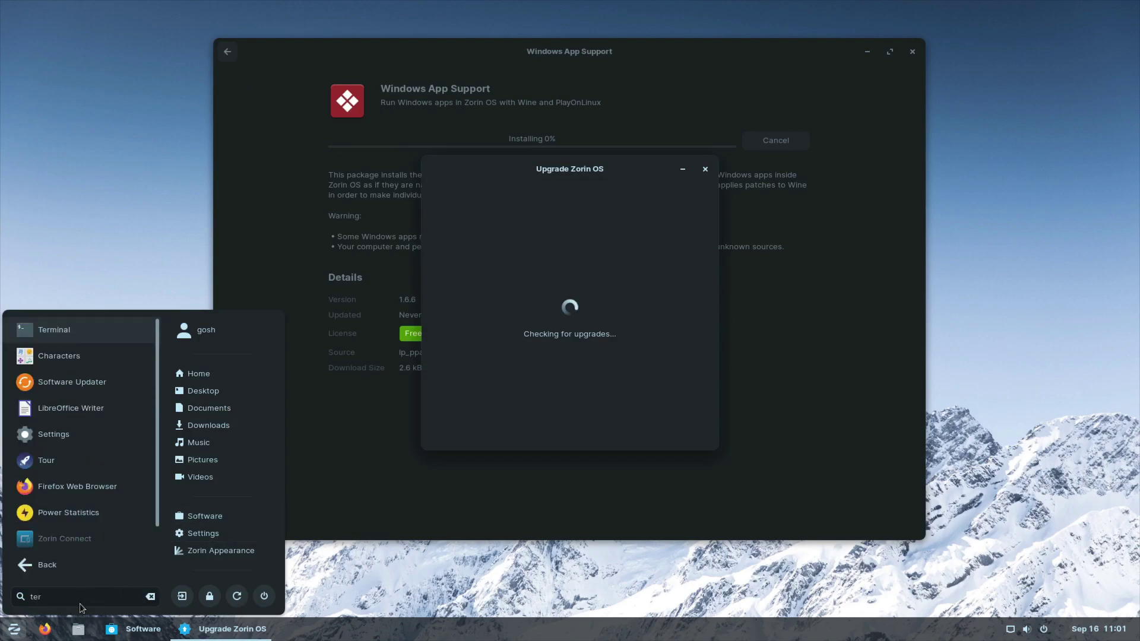
{"action": "key", "text": "Return"}
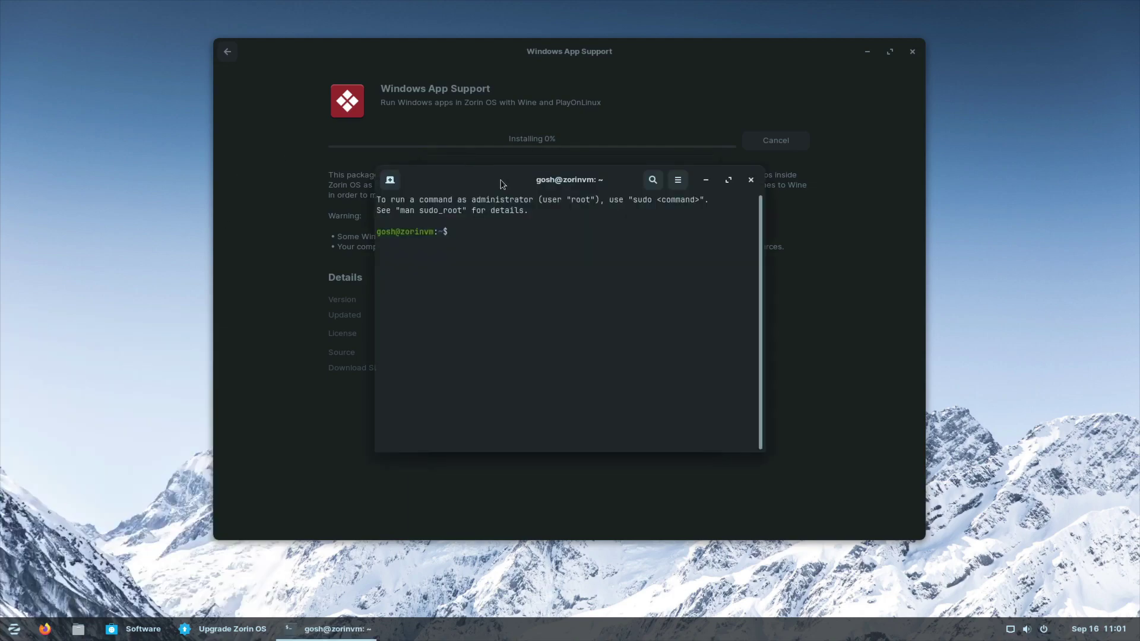
{"action": "left_click", "coordinate": [705, 169]}
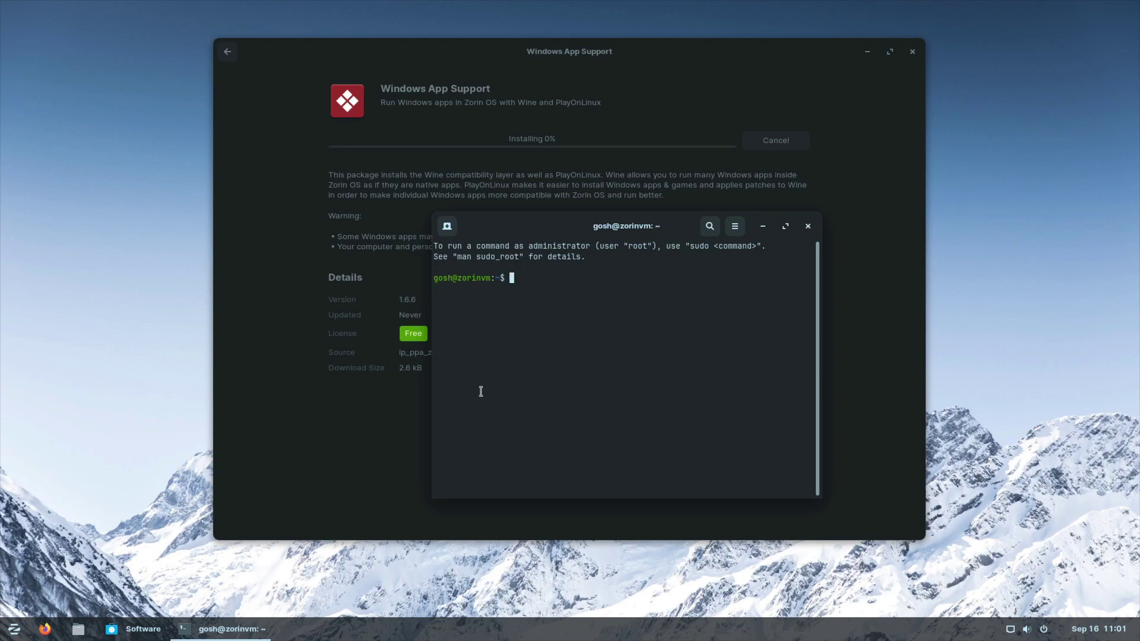
{"action": "type", "text": "uname -a"}
{"action": "key", "text": "Return"}
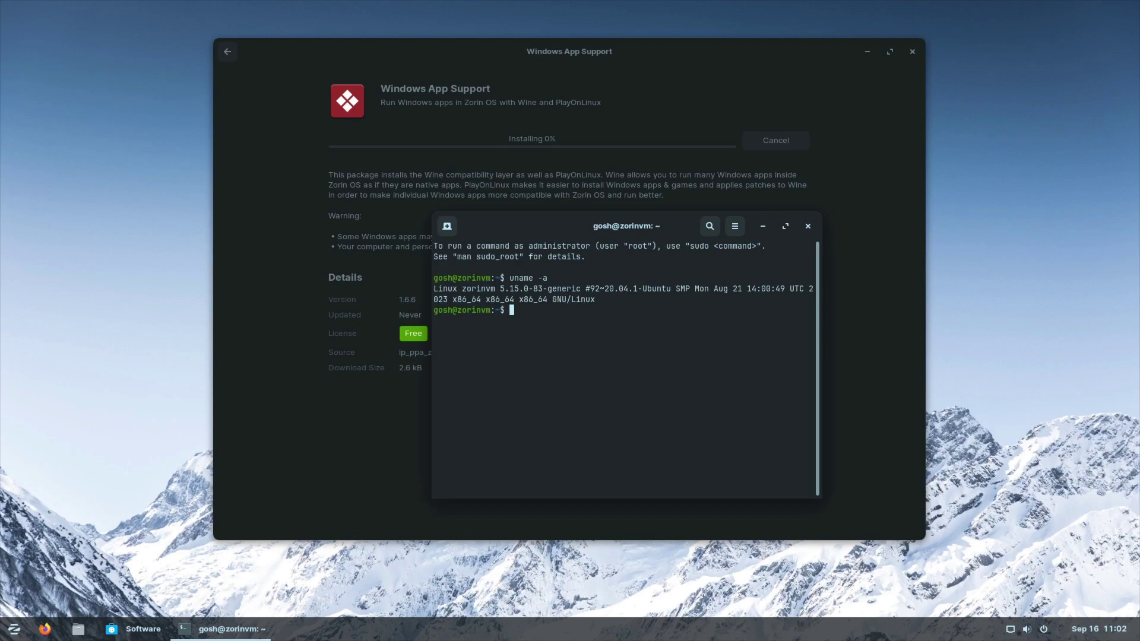
Step: Close the Software window and show About GNOME Terminal, highlighting version 3.36.2
{"action": "left_click", "coordinate": [709, 132]}
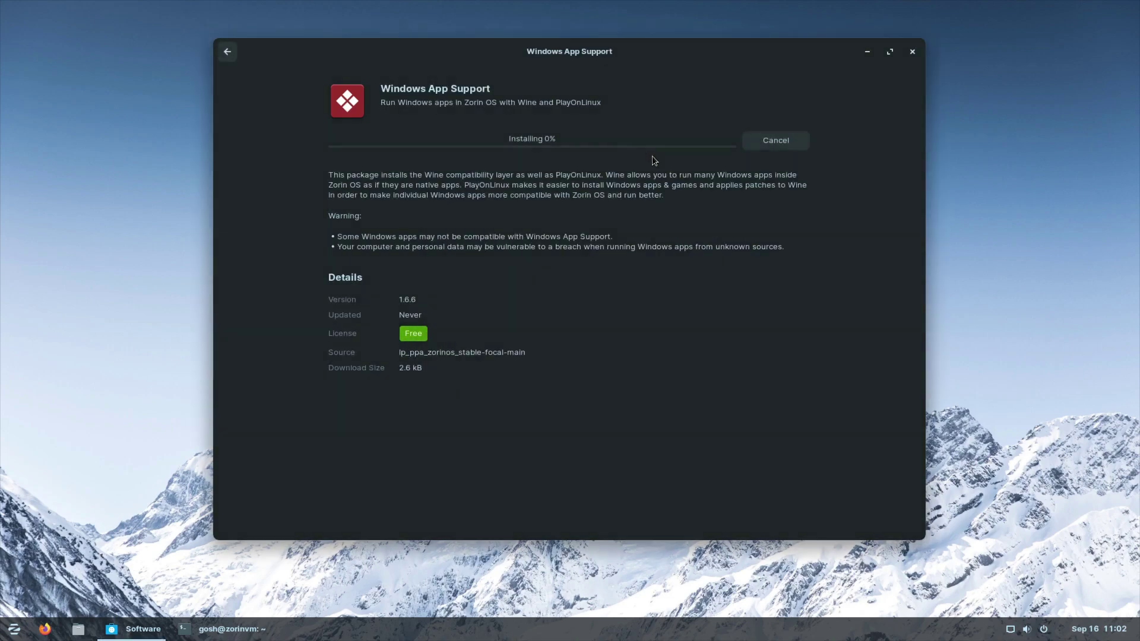
{"action": "left_click", "coordinate": [912, 51]}
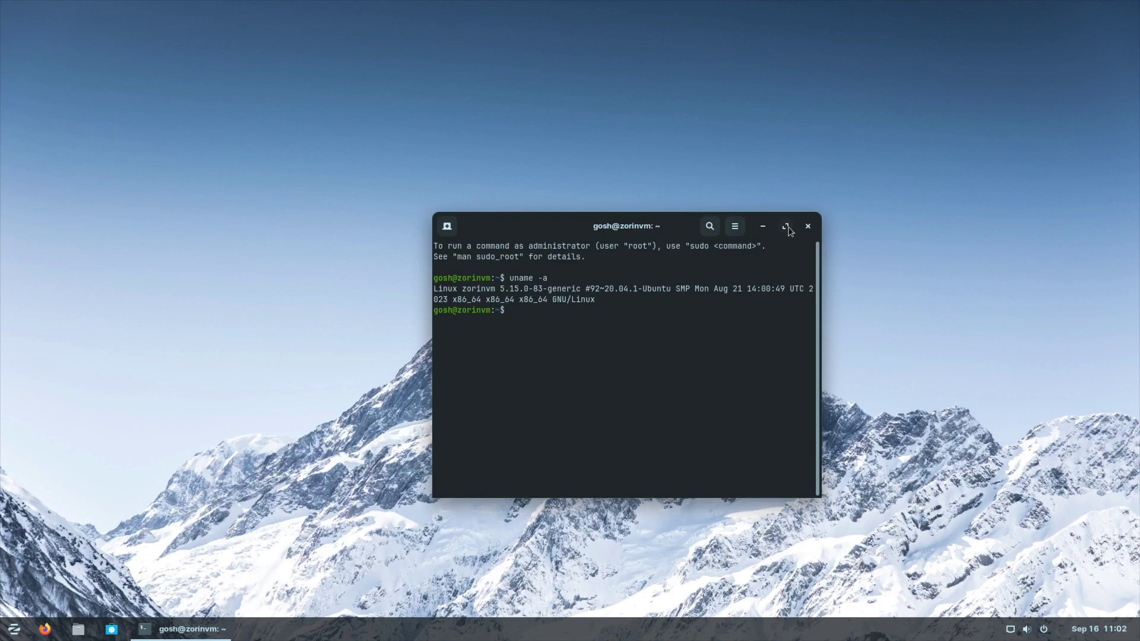
{"action": "left_click", "coordinate": [742, 232]}
{"action": "left_click", "coordinate": [694, 392]}
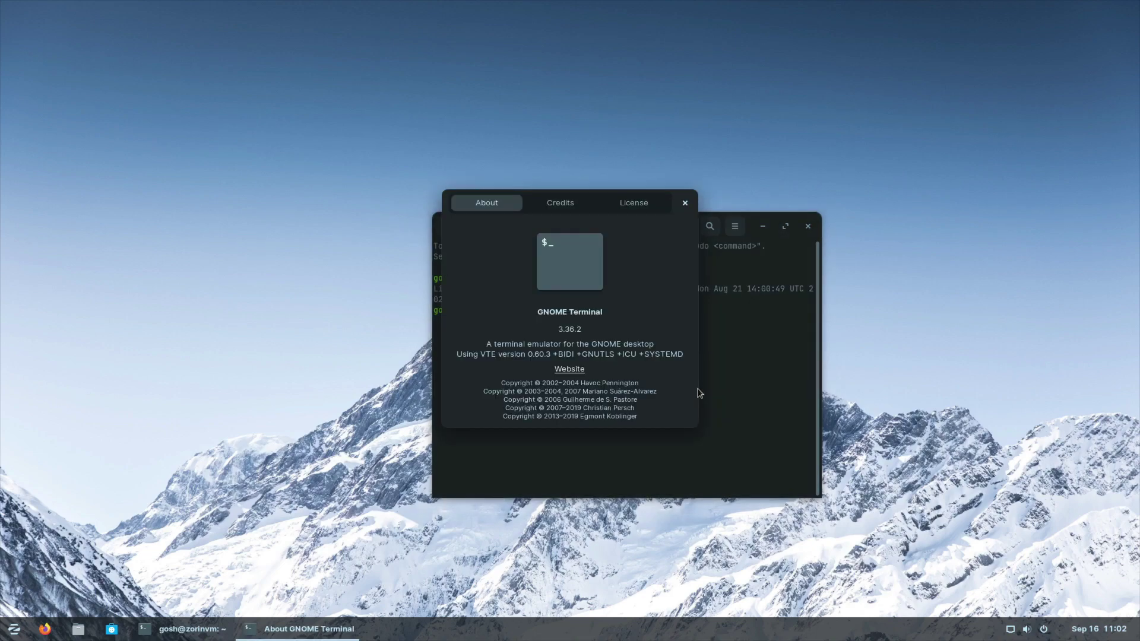
{"action": "left_click_drag", "start_coordinate": [545, 328], "coordinate": [638, 327]}
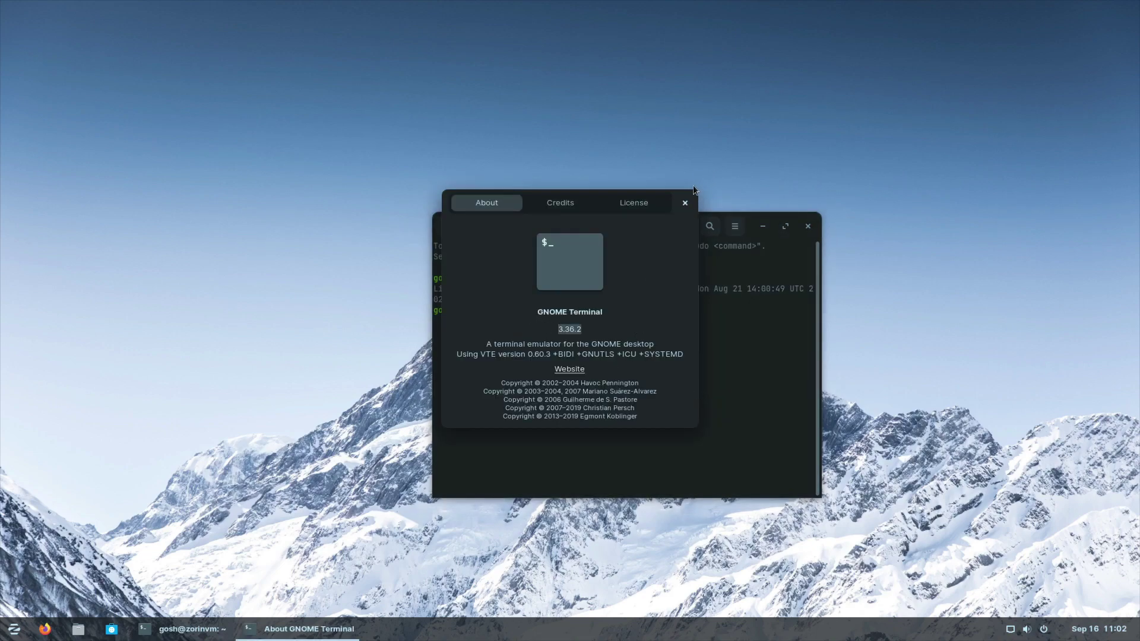